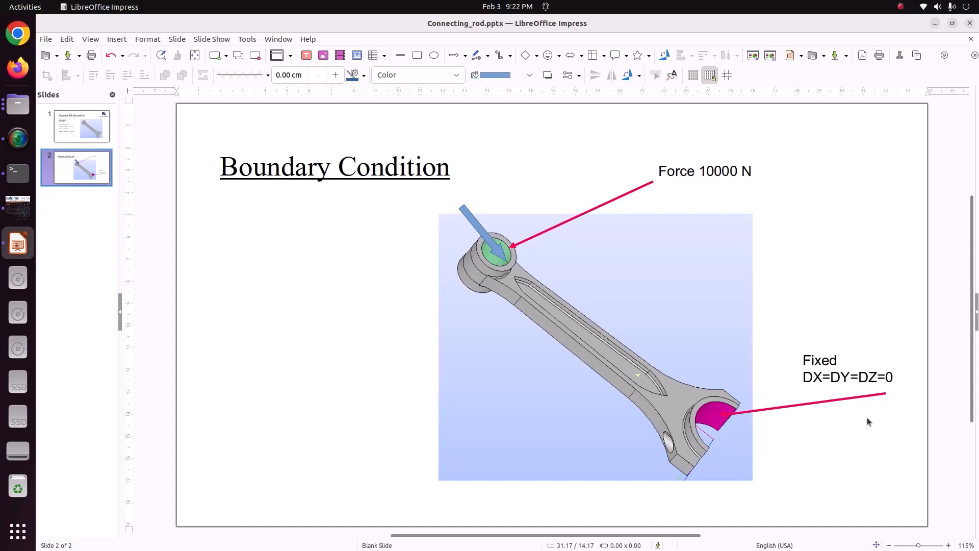
# Step: Switch to salome_meca and activate the Geometry module
pyautogui.click(13, 214)
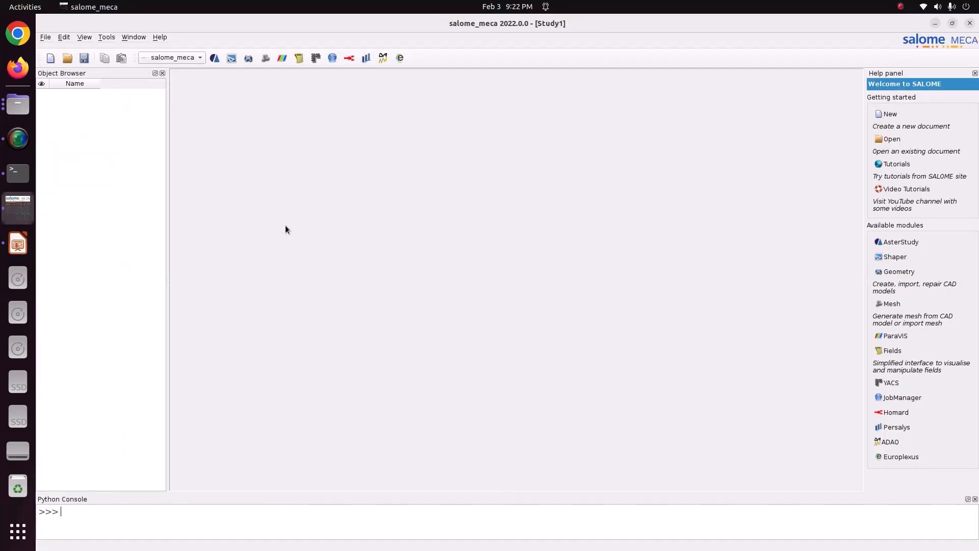
pyautogui.click(173, 58)
pyautogui.click(175, 91)
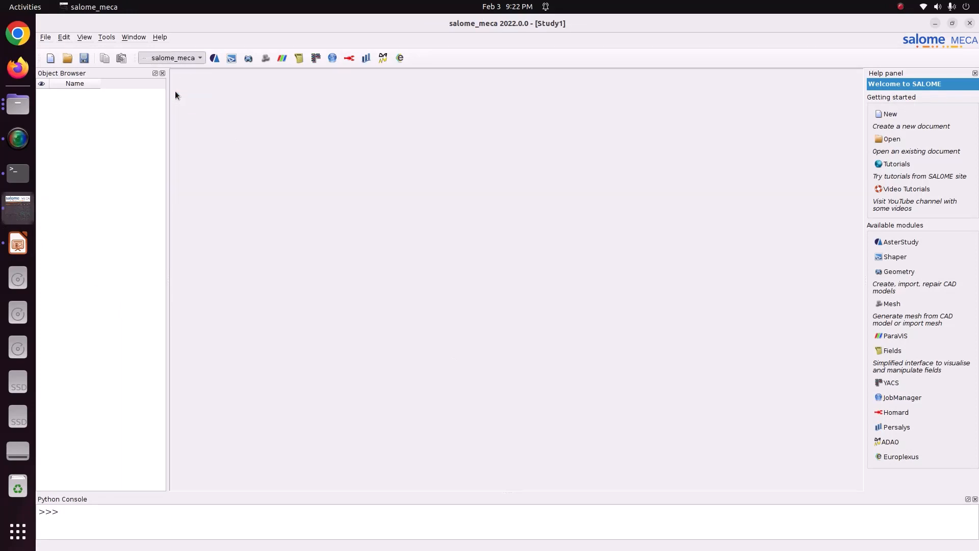
# Step: Open connecting_rod.stp from the 82_connecting_rod folder as text and examine its header for the originating CAD software
pyautogui.click(18, 243)
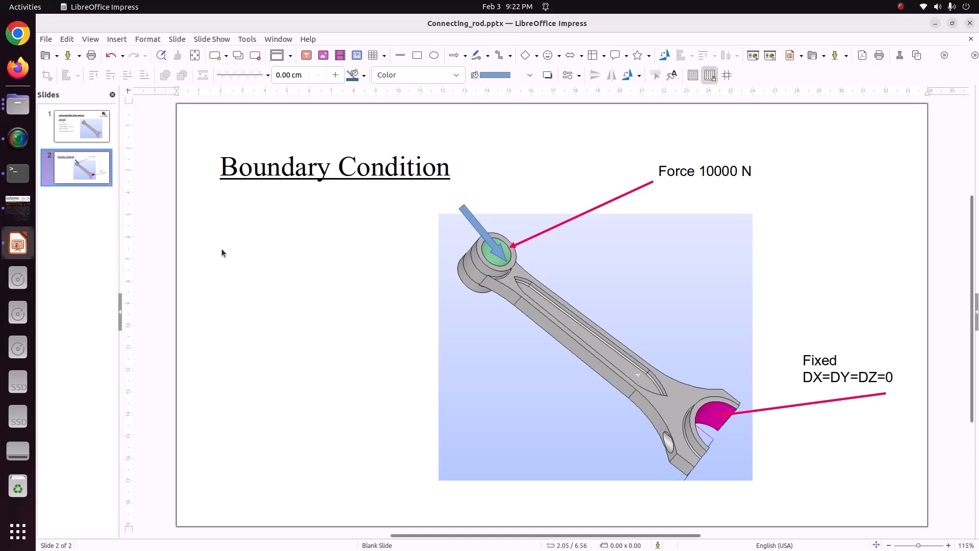
pyautogui.click(17, 104)
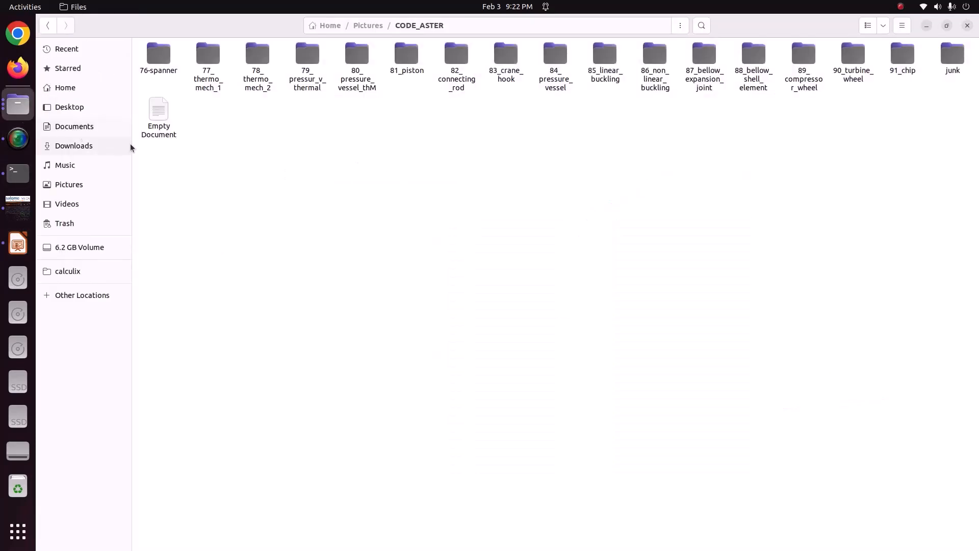
pyautogui.doubleClick(456, 61)
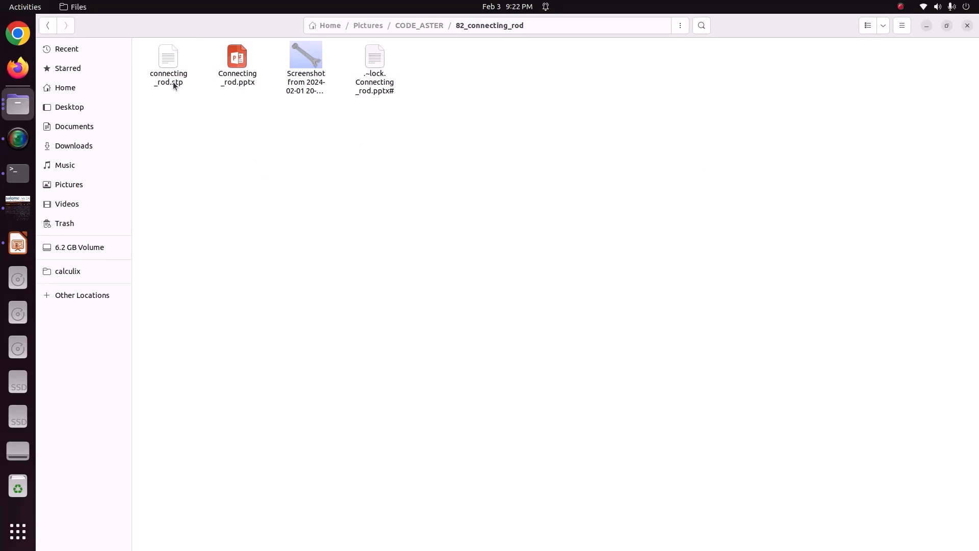
pyautogui.rightClick(173, 81)
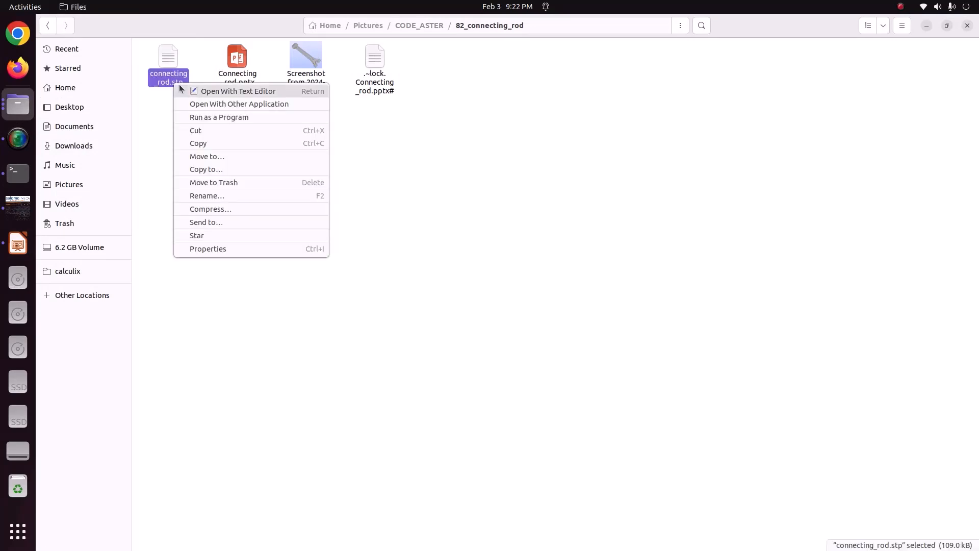
pyautogui.click(179, 89)
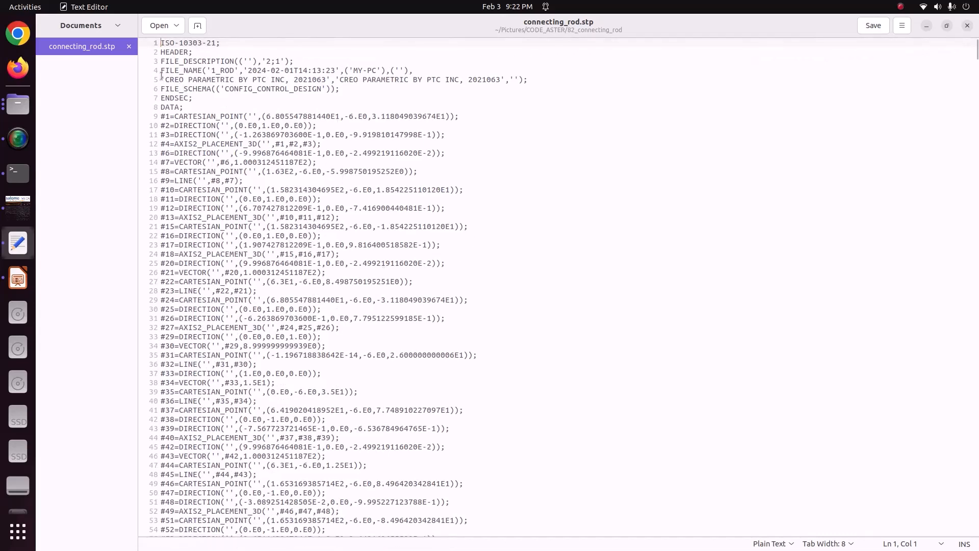
pyautogui.moveTo(166, 80); pyautogui.dragTo(284, 80)
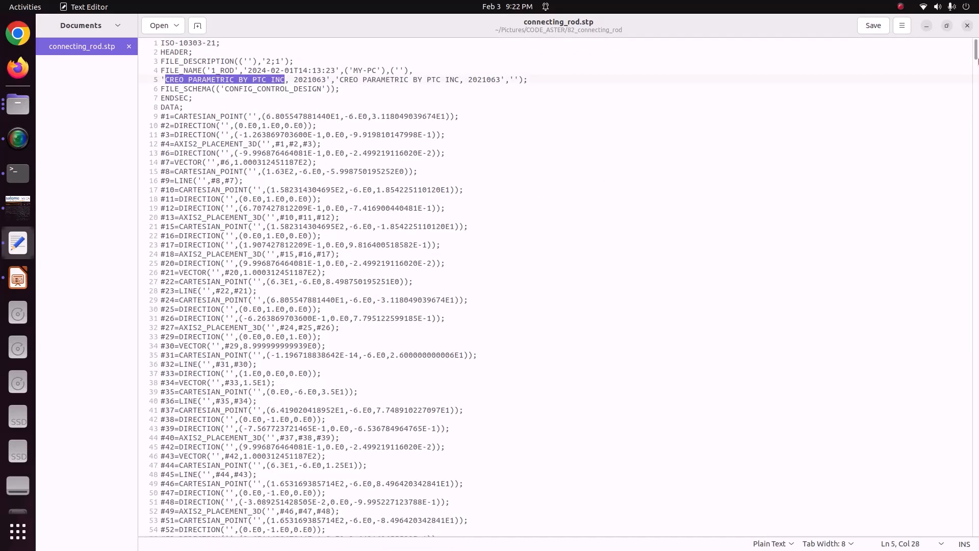
pyautogui.click(967, 25)
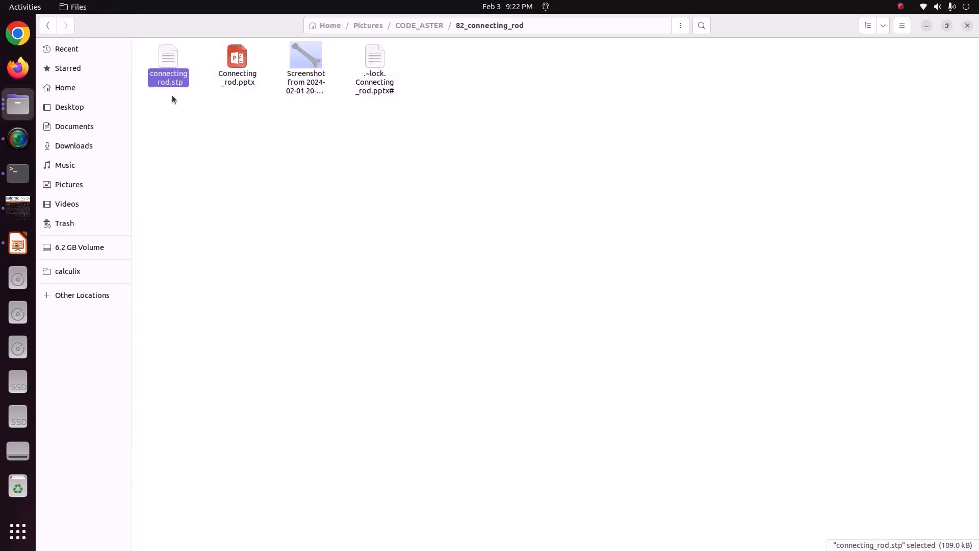
# Step: Return to salome_meca and import the STEP file connecting_rod.stp from Pictures/CODE_ASTER/82_connecting_rod, respecting its embedded millimetre units
pyautogui.click(11, 220)
pyautogui.click(54, 93)
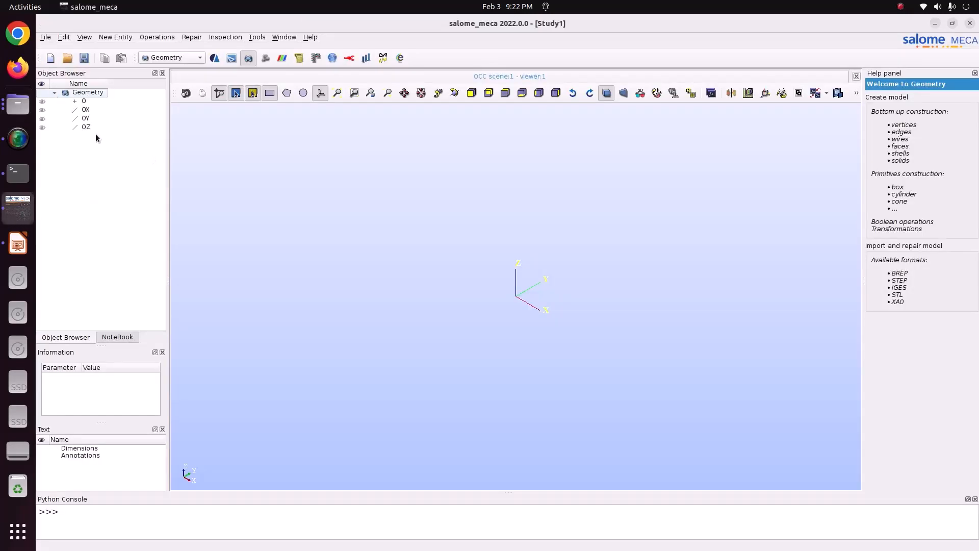
pyautogui.click(46, 37)
pyautogui.moveTo(170, 142)
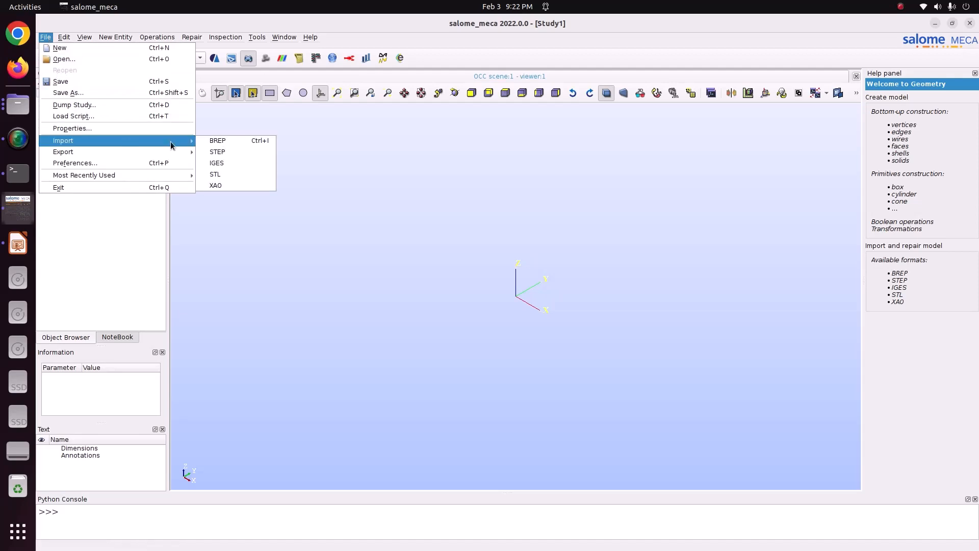
pyautogui.click(222, 153)
pyautogui.click(388, 218)
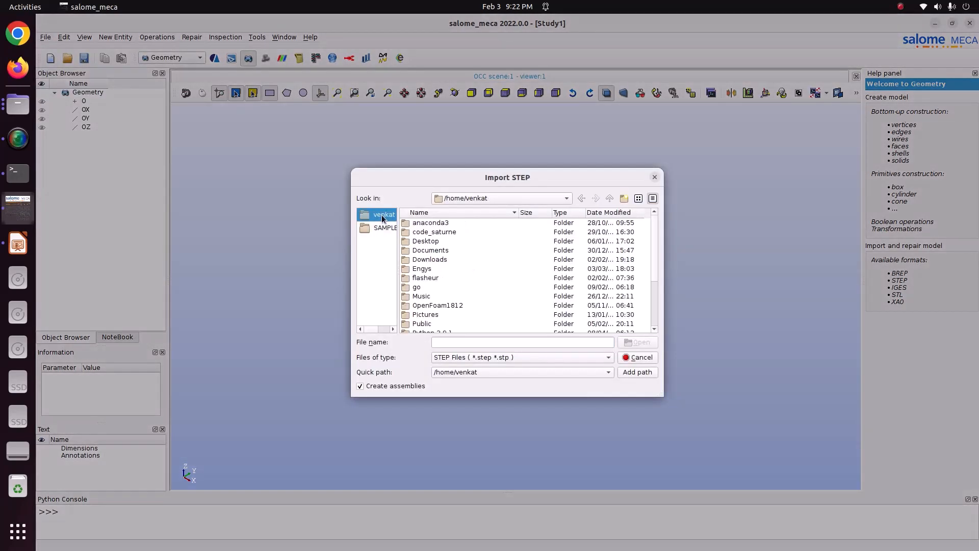
pyautogui.doubleClick(433, 313)
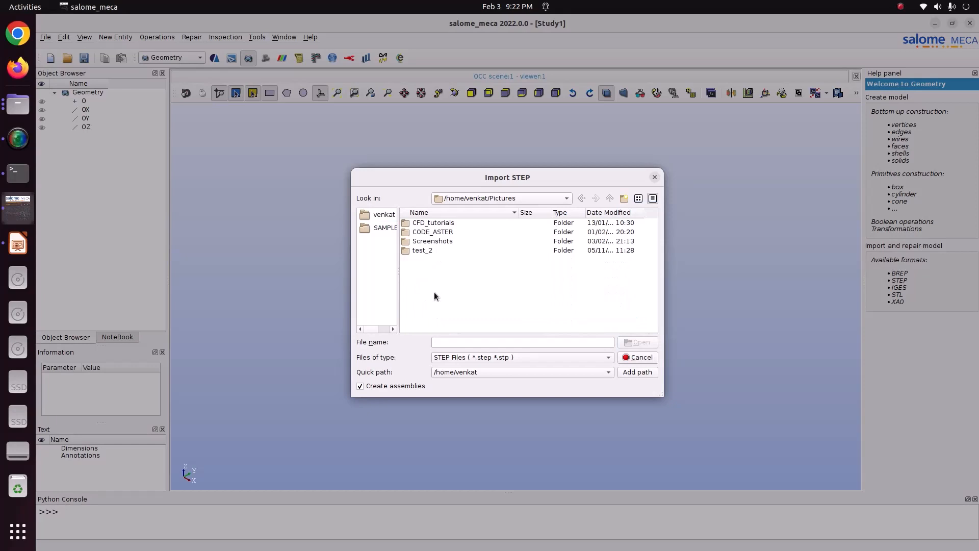
pyautogui.doubleClick(434, 232)
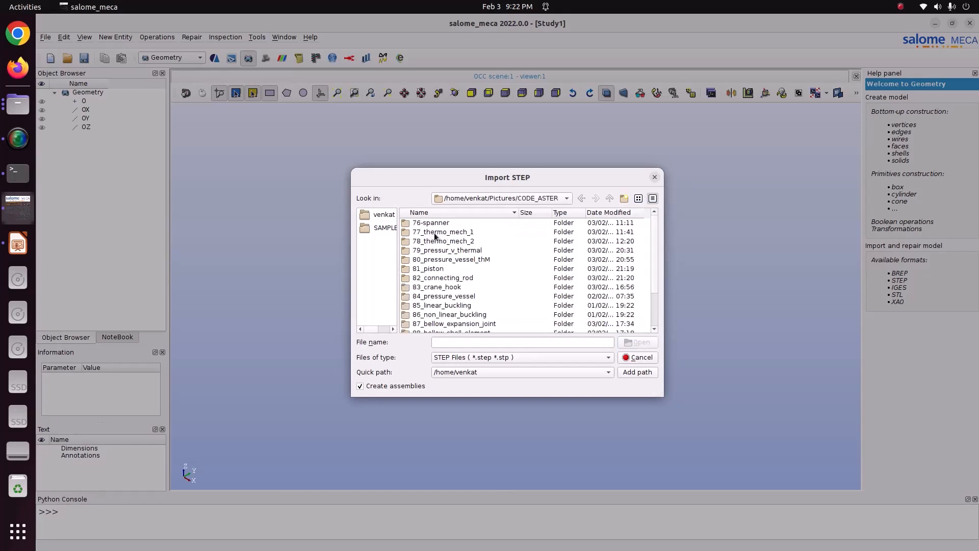
pyautogui.doubleClick(442, 277)
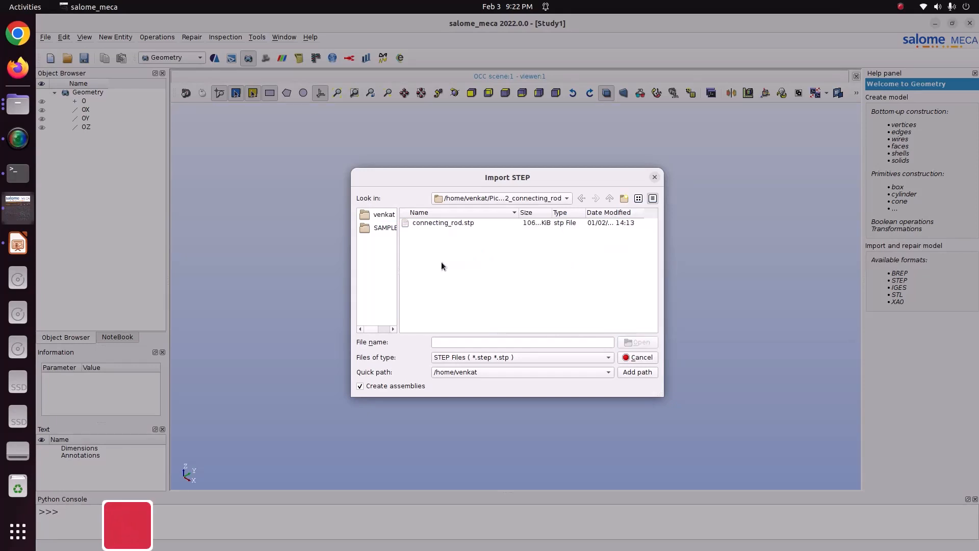
pyautogui.click(430, 222)
pyautogui.click(636, 342)
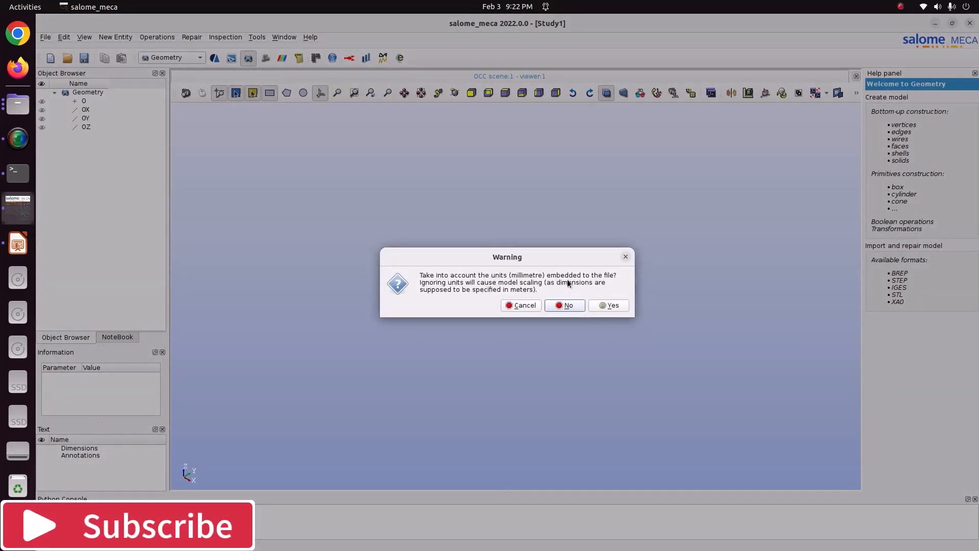
pyautogui.click(602, 303)
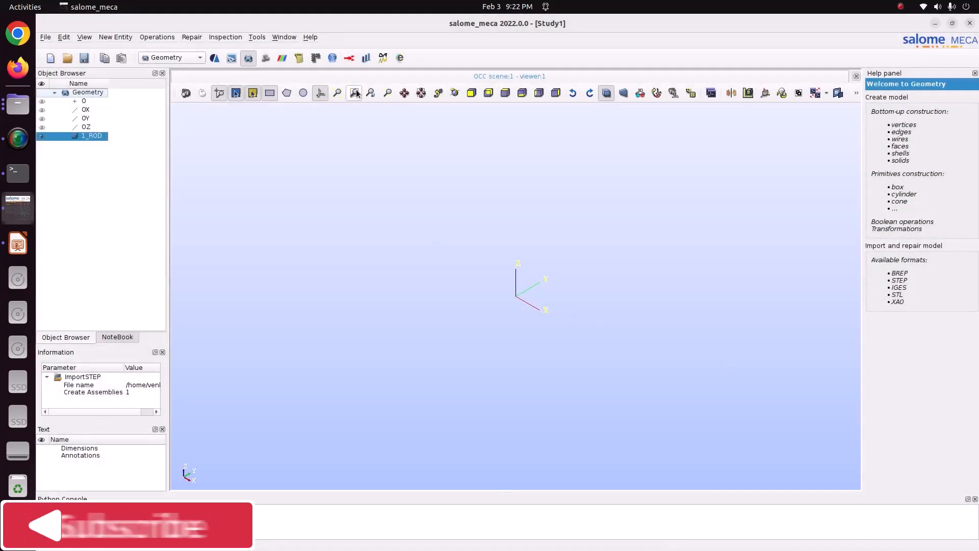
# Step: Check the bounding box dimensions of the imported 1_ROD shape without creating a box
pyautogui.click(452, 97)
pyautogui.moveTo(679, 360); pyautogui.dragTo(198, 157)
pyautogui.scroll(3, 331, 179)
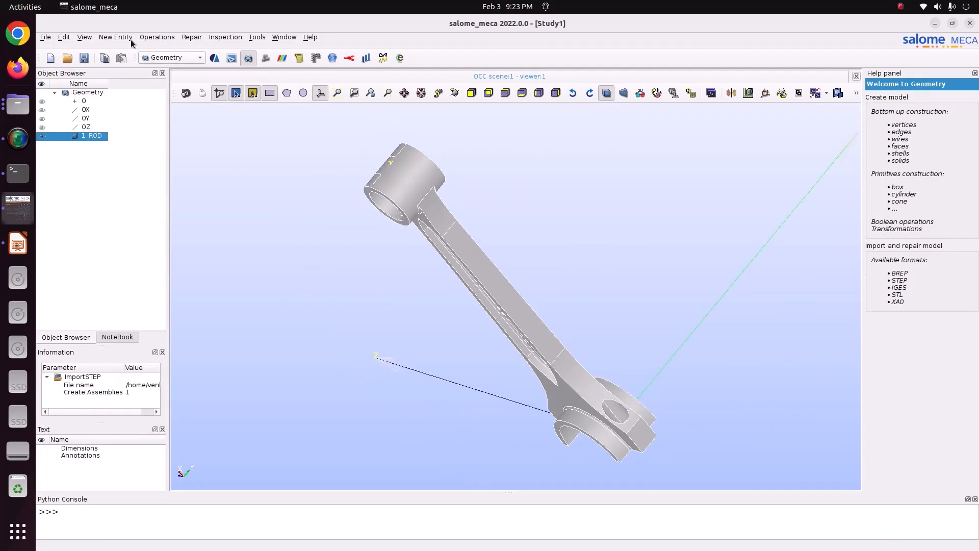
pyautogui.click(225, 37)
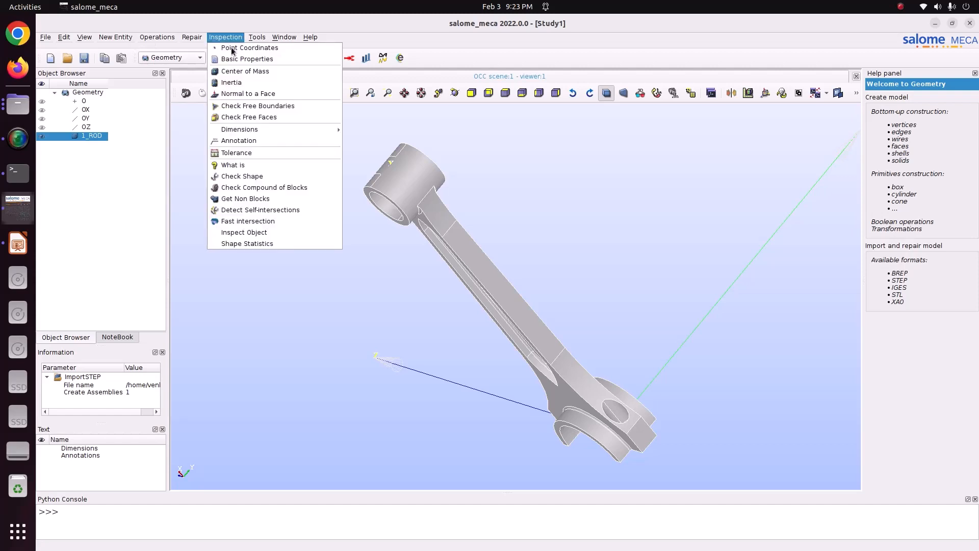
pyautogui.moveTo(237, 128)
pyautogui.click(366, 128)
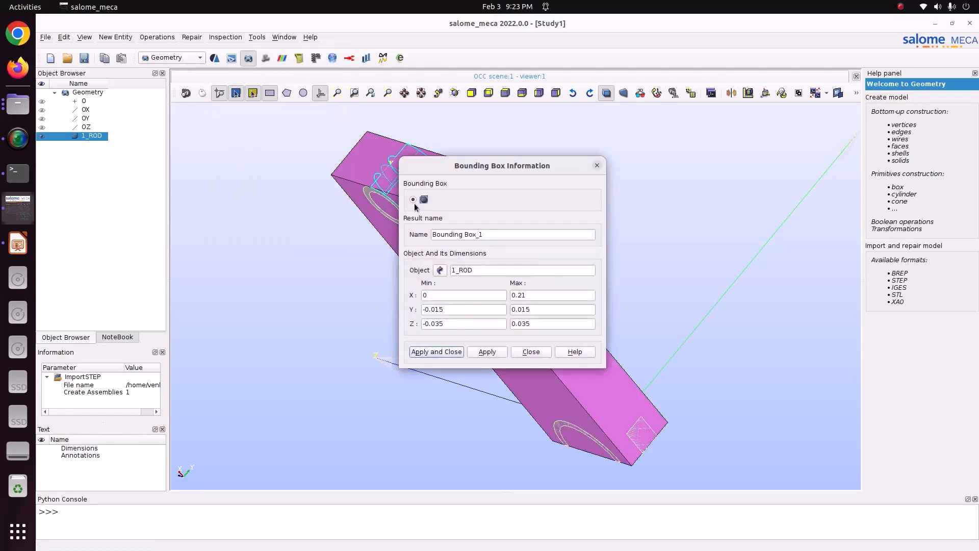
pyautogui.moveTo(506, 168); pyautogui.dragTo(218, 162)
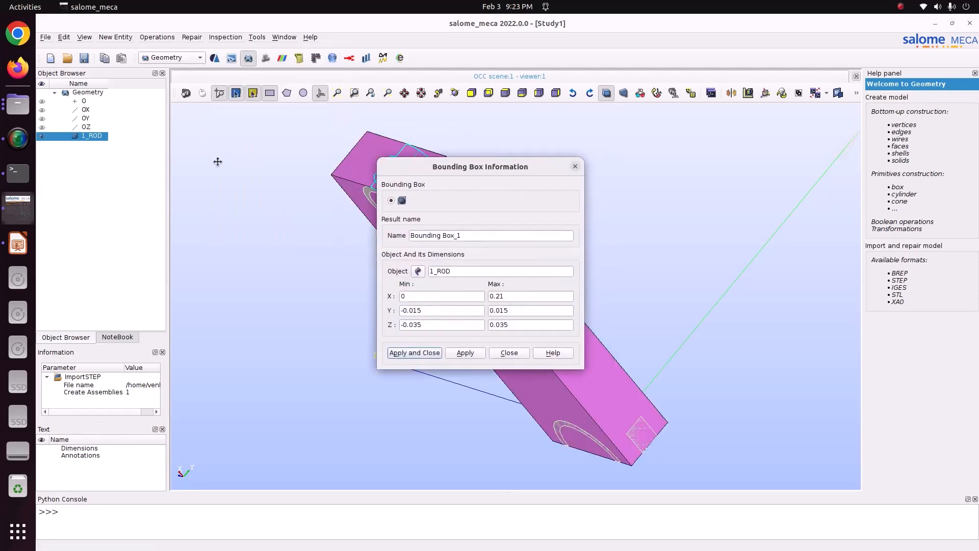
pyautogui.click(455, 92)
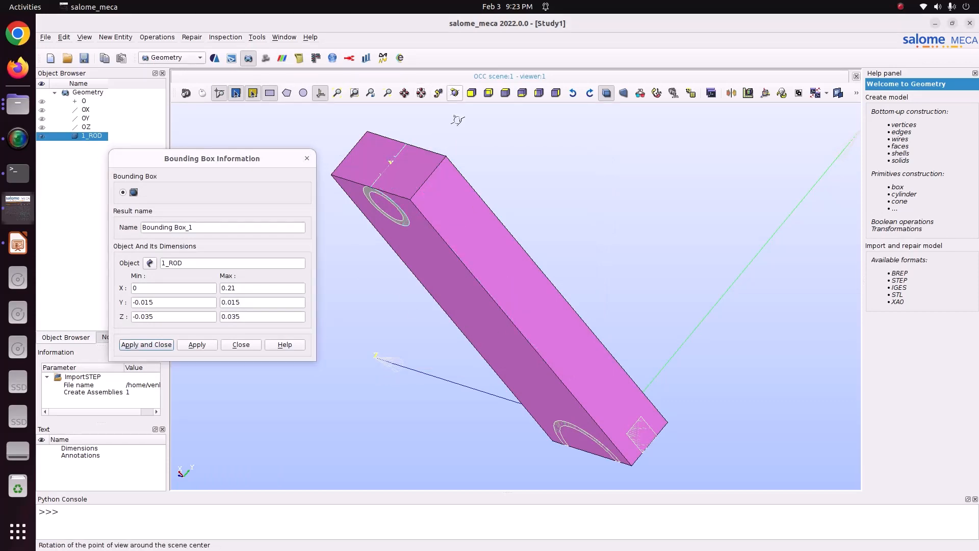
pyautogui.moveTo(457, 120); pyautogui.dragTo(598, 169)
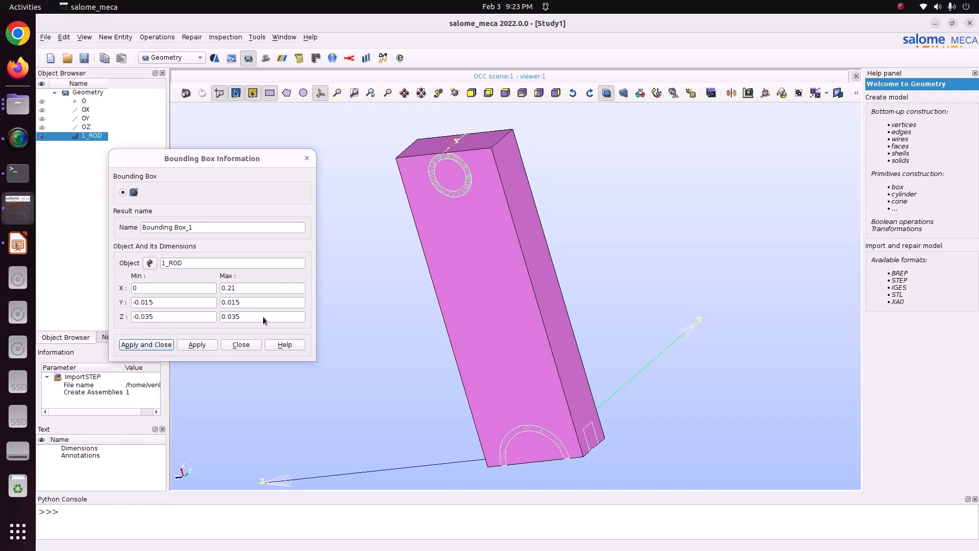
pyautogui.click(237, 345)
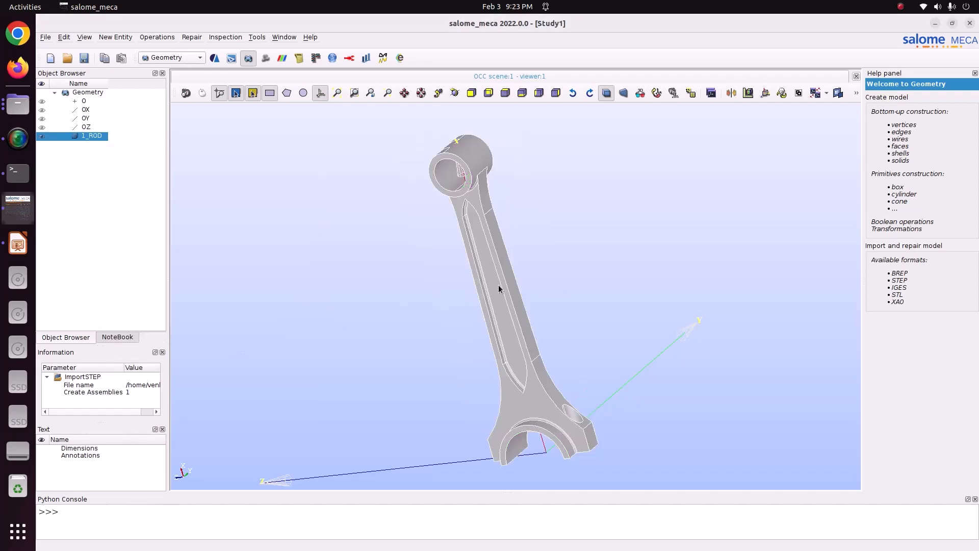
# Step: Examine the rod's two ends, consult the Boundary Condition slide in LibreOffice Impress, and return to salome_meca
pyautogui.click(454, 96)
pyautogui.moveTo(474, 160); pyautogui.dragTo(571, 160)
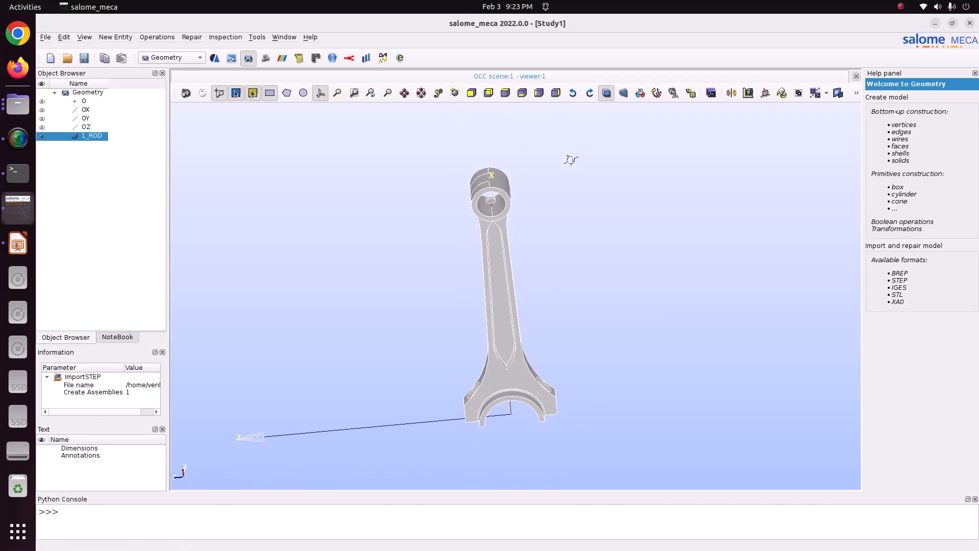
pyautogui.scroll(5, 488, 209)
pyautogui.scroll(-8, 487, 212)
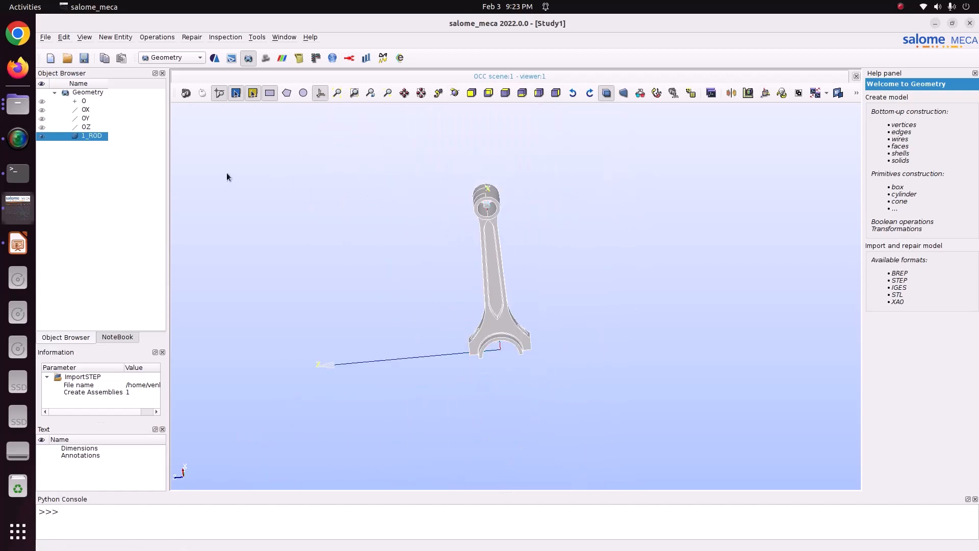
pyautogui.click(14, 239)
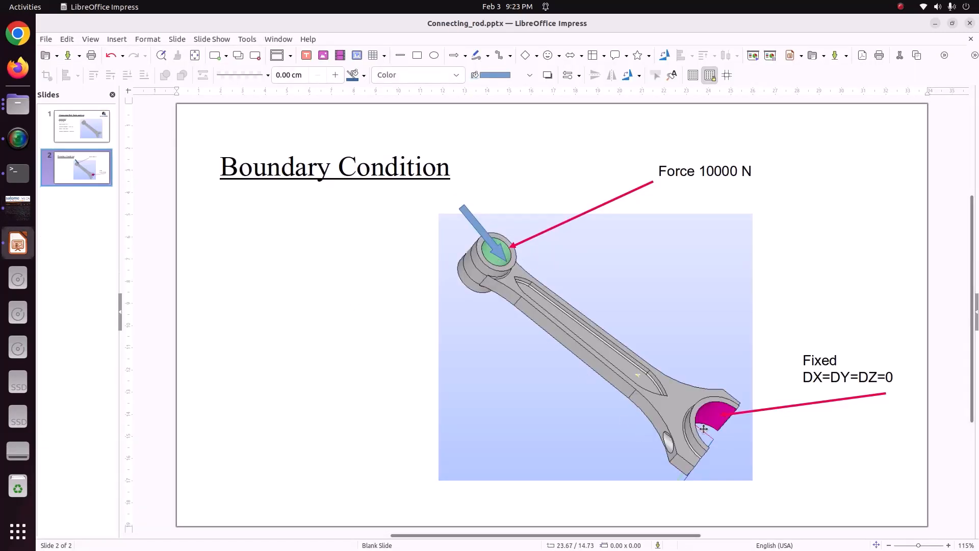
pyautogui.click(15, 209)
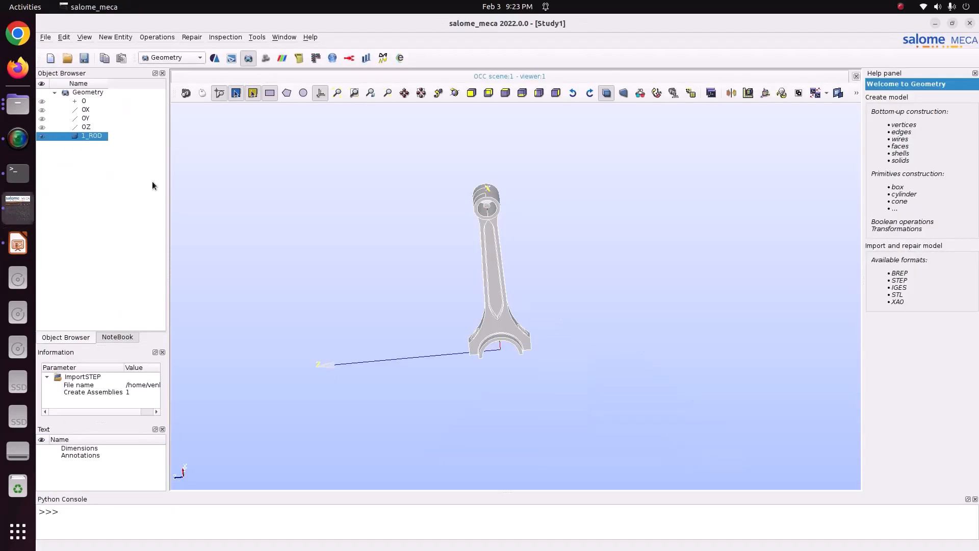
# Step: Create a face group named Force on 1_ROD from the two inner bore faces of the small end
pyautogui.click(102, 37)
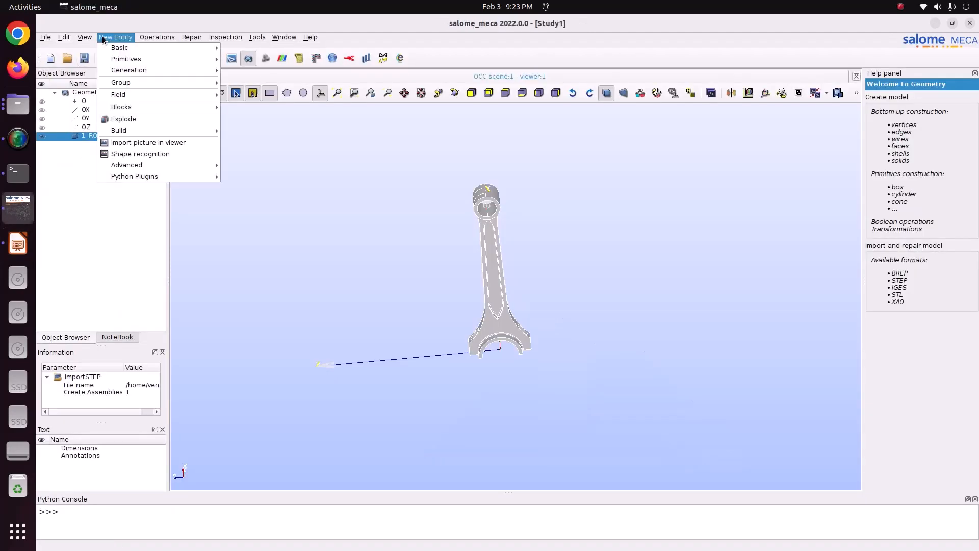
pyautogui.moveTo(127, 82)
pyautogui.click(248, 83)
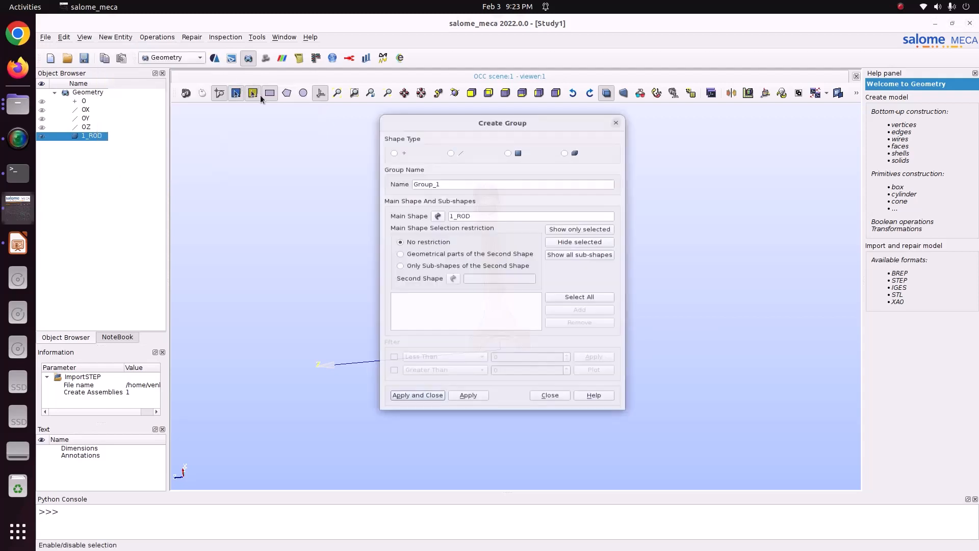
pyautogui.click(514, 142)
pyautogui.moveTo(533, 107); pyautogui.dragTo(275, 105)
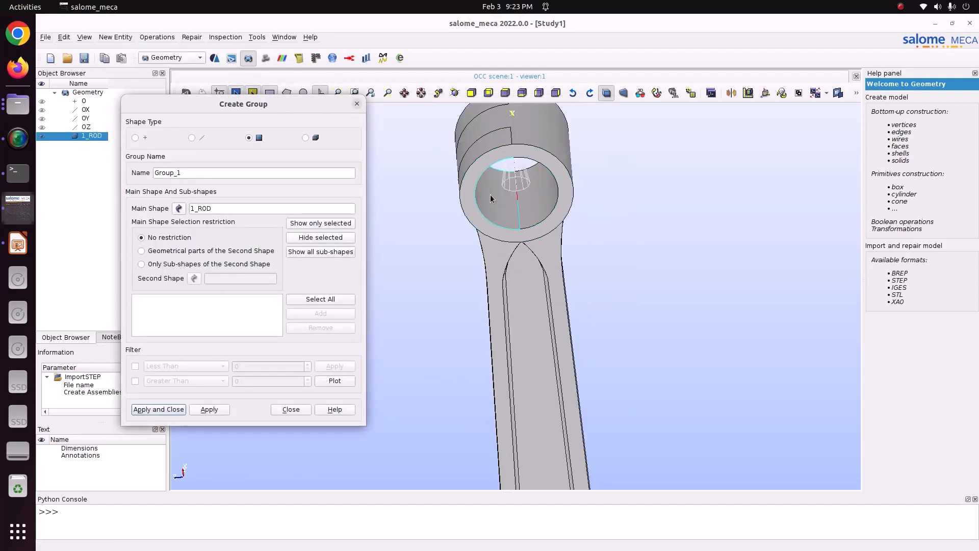
pyautogui.click(491, 194)
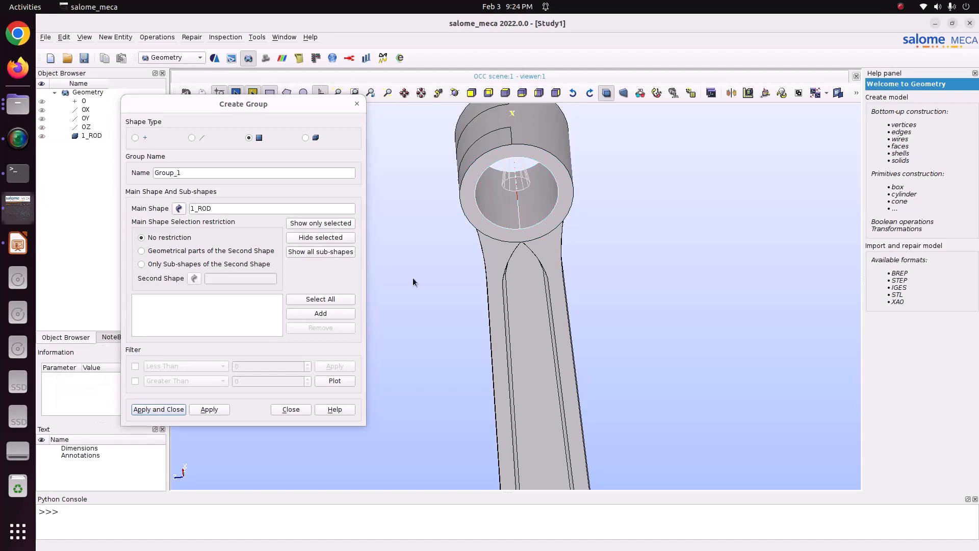
pyautogui.click(319, 314)
pyautogui.doubleClick(198, 174)
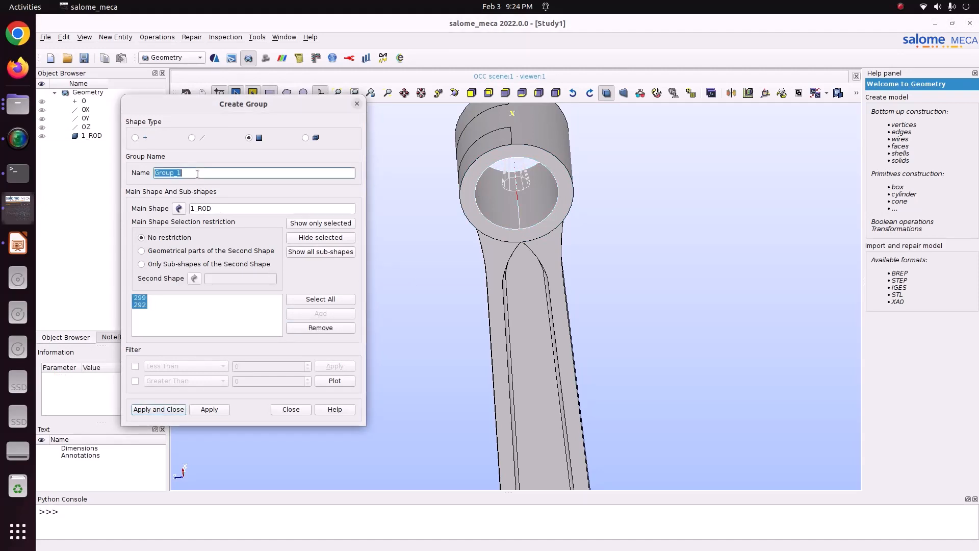
pyautogui.write('Force')
pyautogui.click(209, 409)
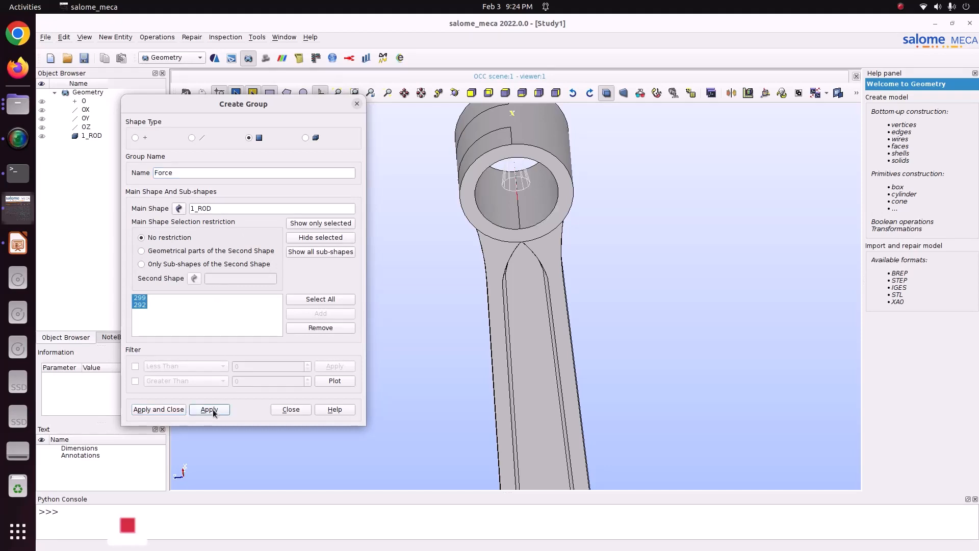
# Step: Create a face group named Fixed_xyz on 1_ROD from the inner half-bore face of the big end, and finish group creation
pyautogui.click(454, 93)
pyautogui.moveTo(551, 448); pyautogui.dragTo(577, 368)
pyautogui.scroll(3, 564, 381)
pyautogui.click(564, 380)
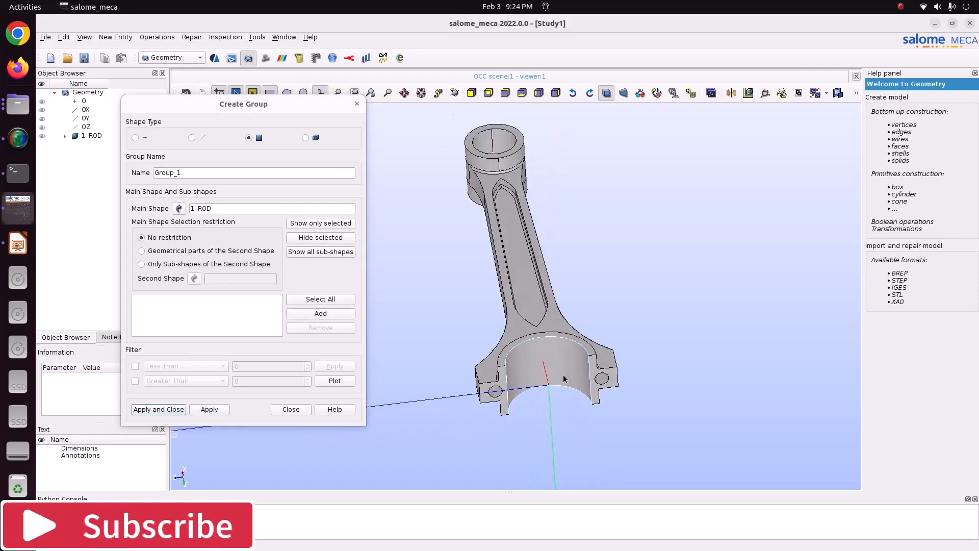
pyautogui.click(320, 314)
pyautogui.doubleClick(185, 172)
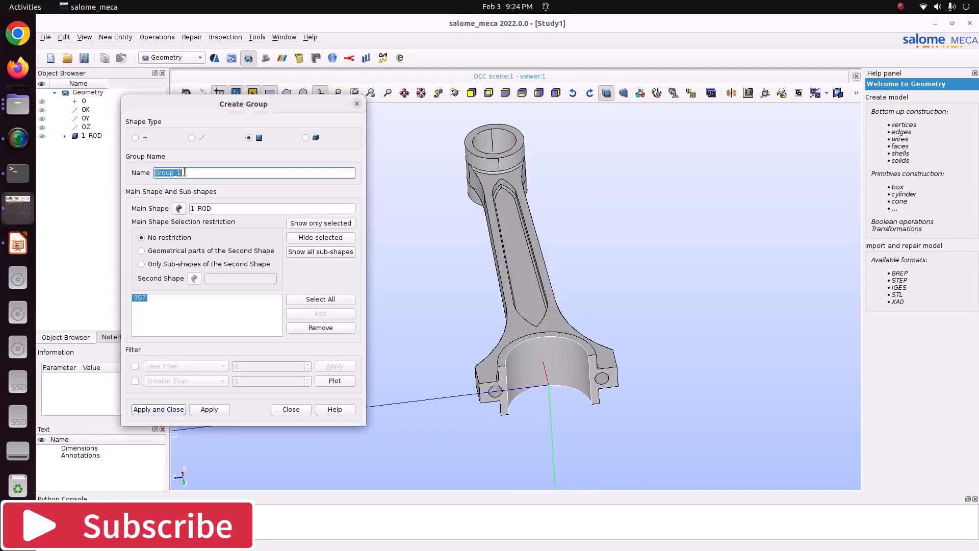
pyautogui.write('Fixed_xy')
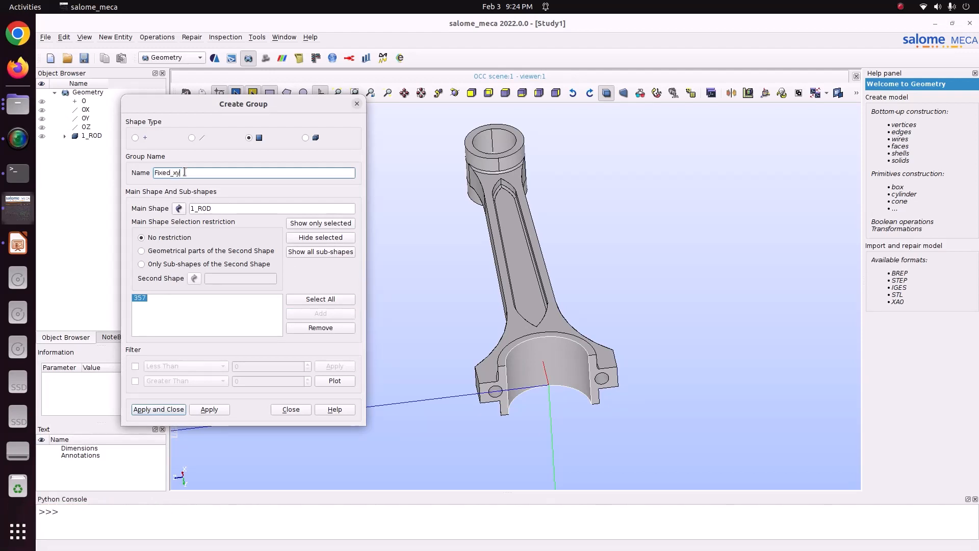
pyautogui.write('z')
pyautogui.click(209, 409)
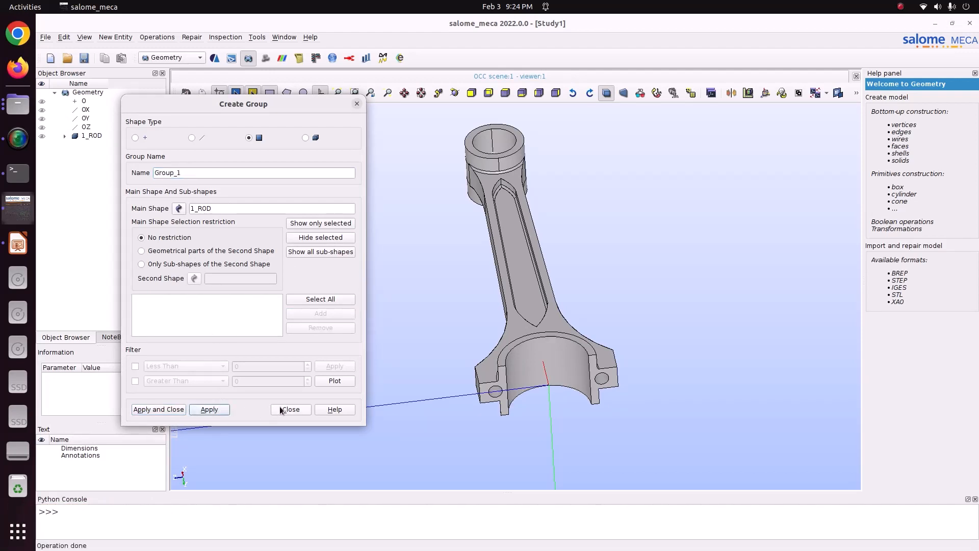
pyautogui.click(290, 409)
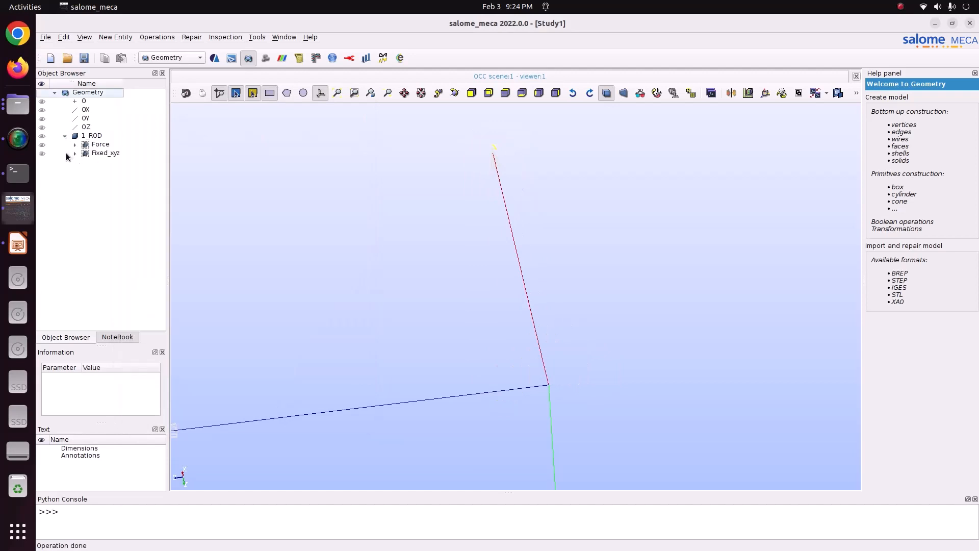
# Step: Consult the Boundary Condition slide, return to salome_meca, display the Force group and query its basic properties for the surface area
pyautogui.click(17, 244)
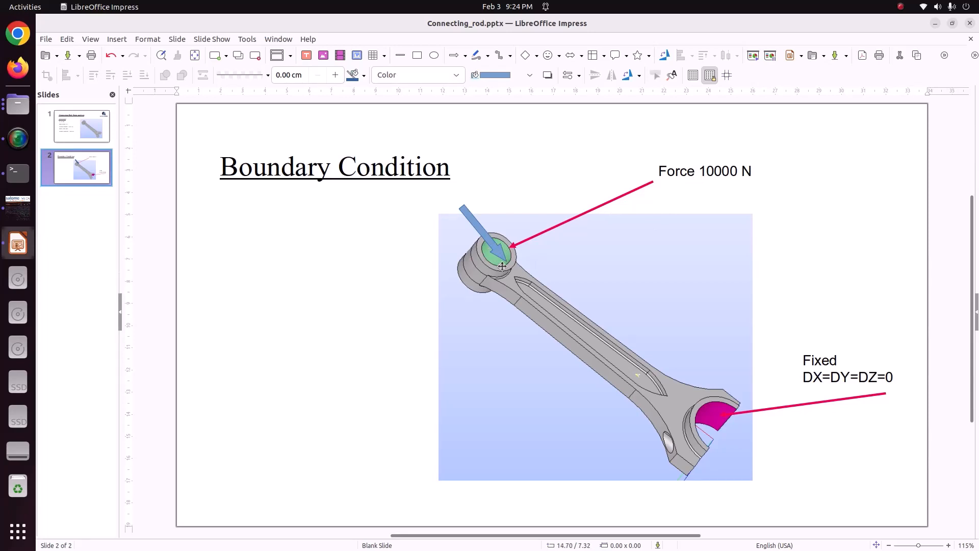
pyautogui.click(5, 218)
pyautogui.click(96, 145)
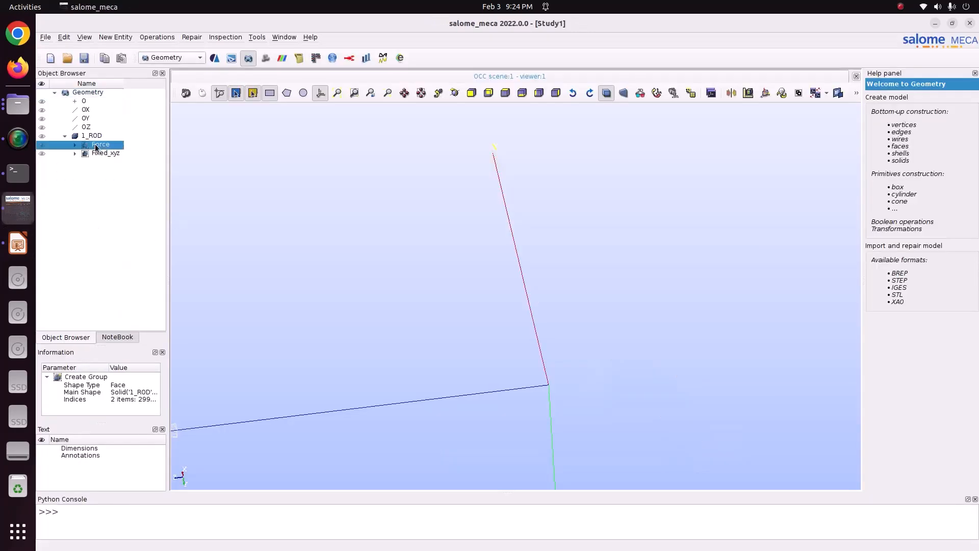
pyautogui.click(42, 145)
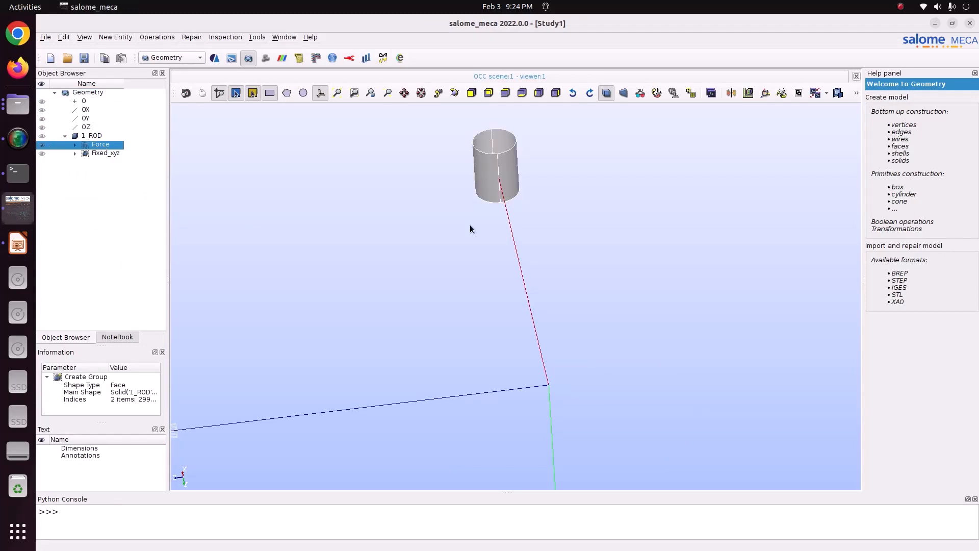
pyautogui.click(221, 38)
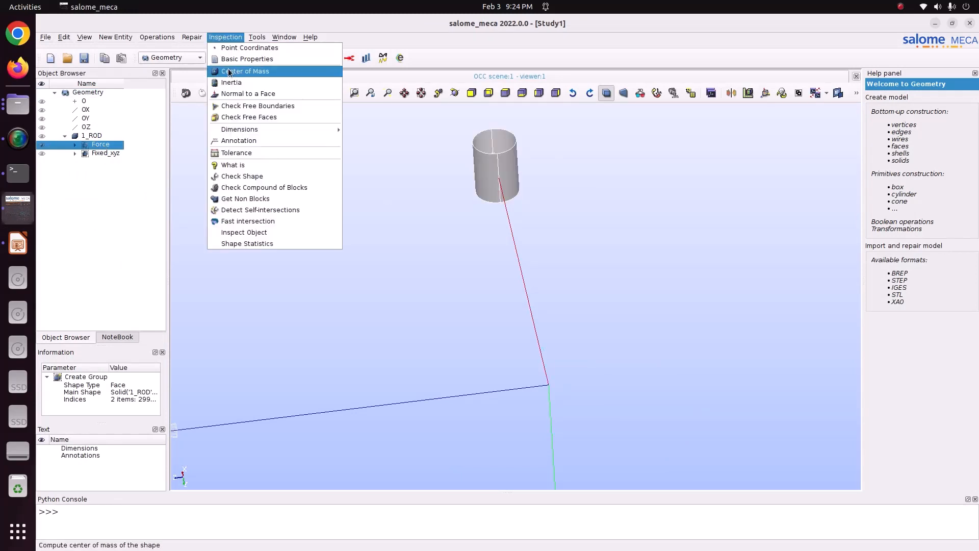
pyautogui.click(230, 60)
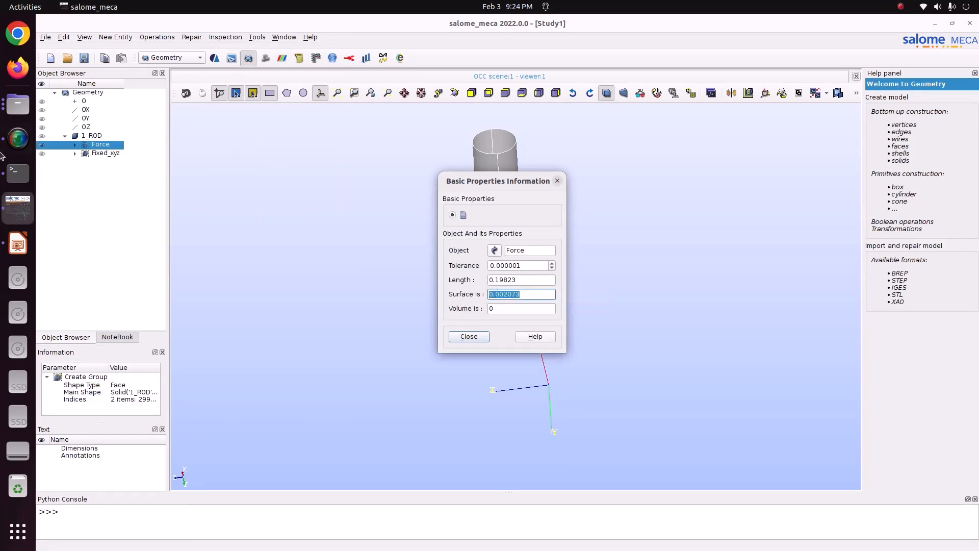
# Step: Switch to LibreOffice Impress, paste the copied surface area 0.002073 onto the Boundary Condition slide and place it beside the Force 10000 N label
pyautogui.click(18, 243)
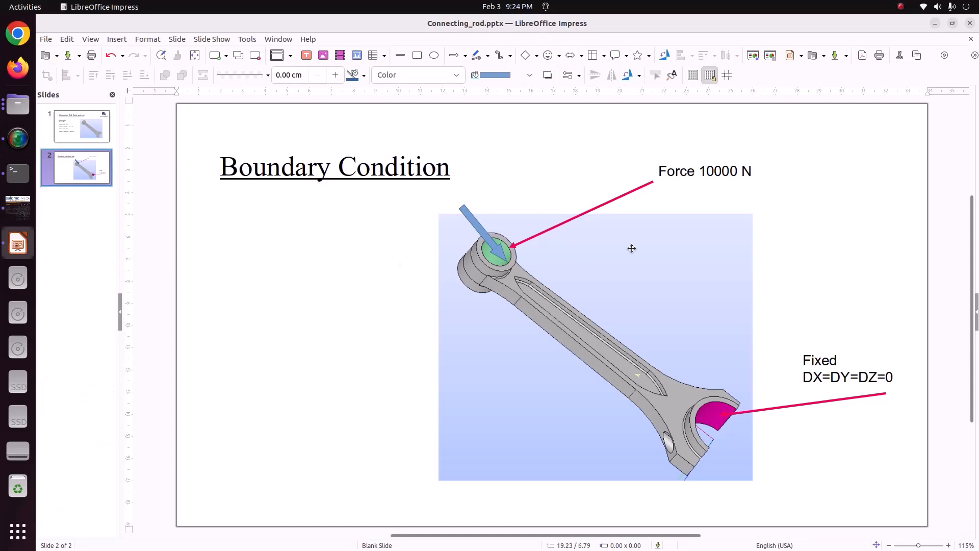
pyautogui.rightClick(803, 205)
pyautogui.click(821, 219)
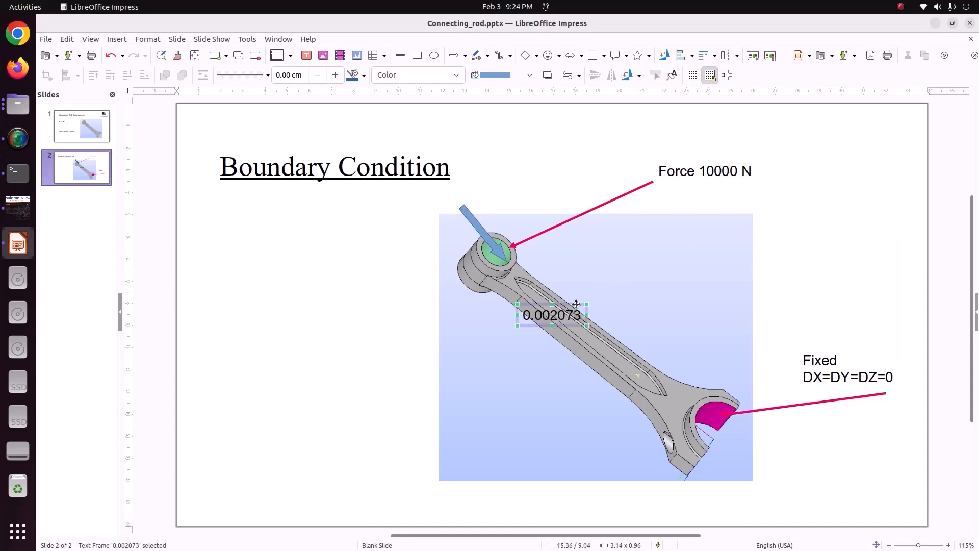
pyautogui.moveTo(576, 304); pyautogui.dragTo(845, 171)
# Step: Prefix the pasted value with "Area =" and widen its text box so the label fits on one line
pyautogui.click(798, 182)
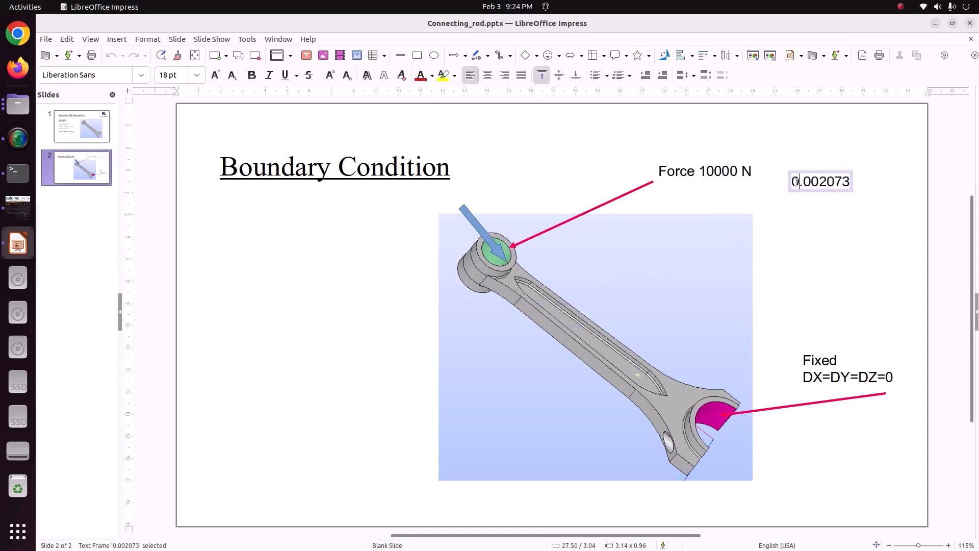
pyautogui.click(794, 182)
pyautogui.write('Are')
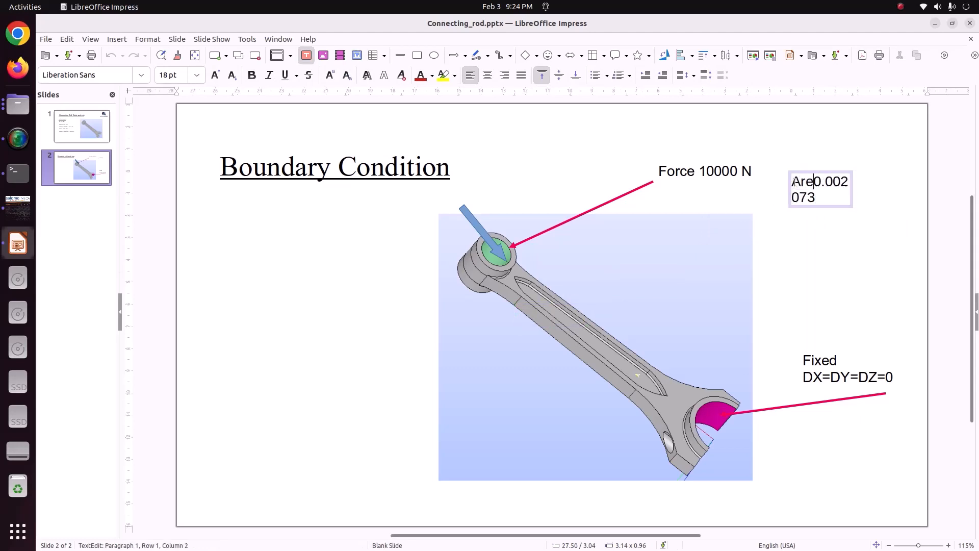
pyautogui.write('a')
pyautogui.hotkey('shift', 'Return')
pyautogui.write('=')
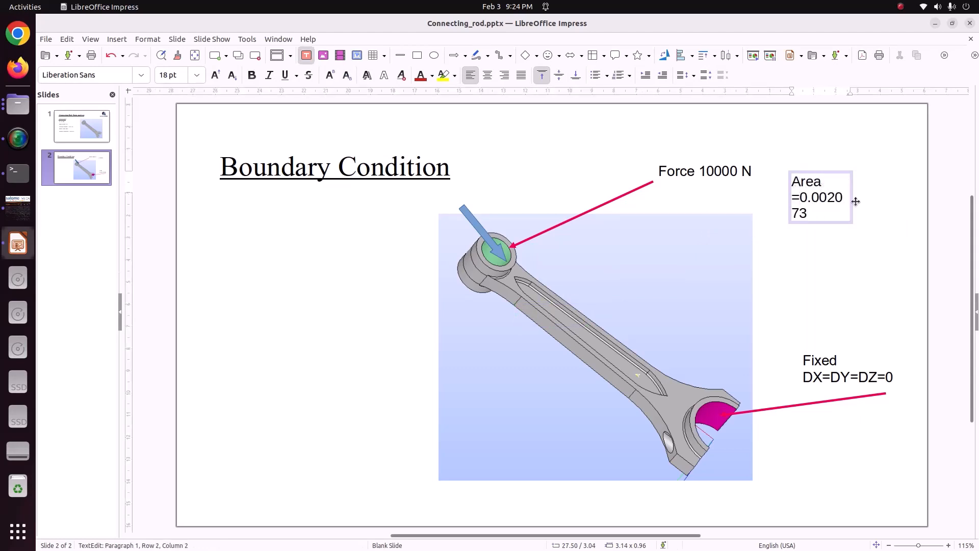
pyautogui.click(856, 202)
pyautogui.moveTo(855, 201); pyautogui.dragTo(911, 189)
pyautogui.click(876, 252)
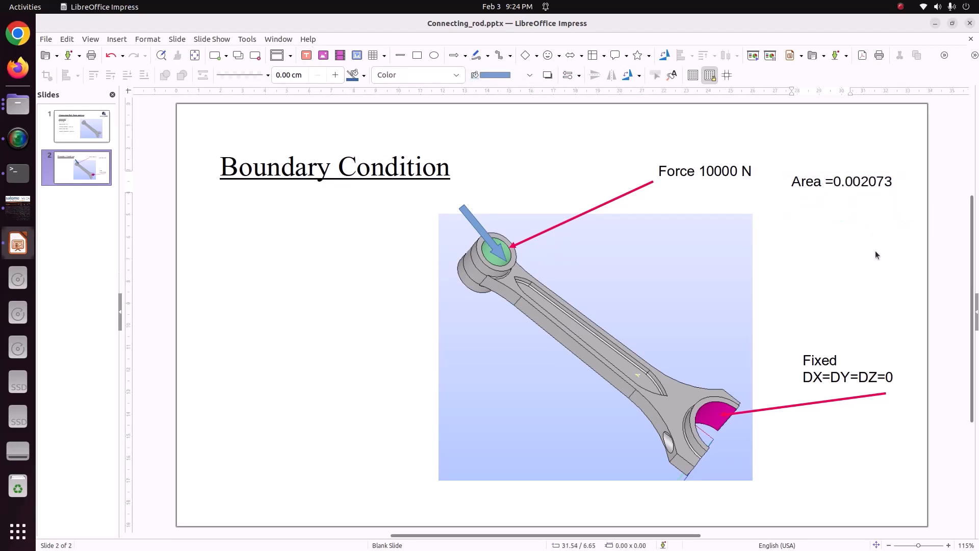
# Step: Return to salome_meca, close the basic properties dialog and save the study as Study1 in the CODE_ASTER/82_connecting_rod folder
pyautogui.click(18, 207)
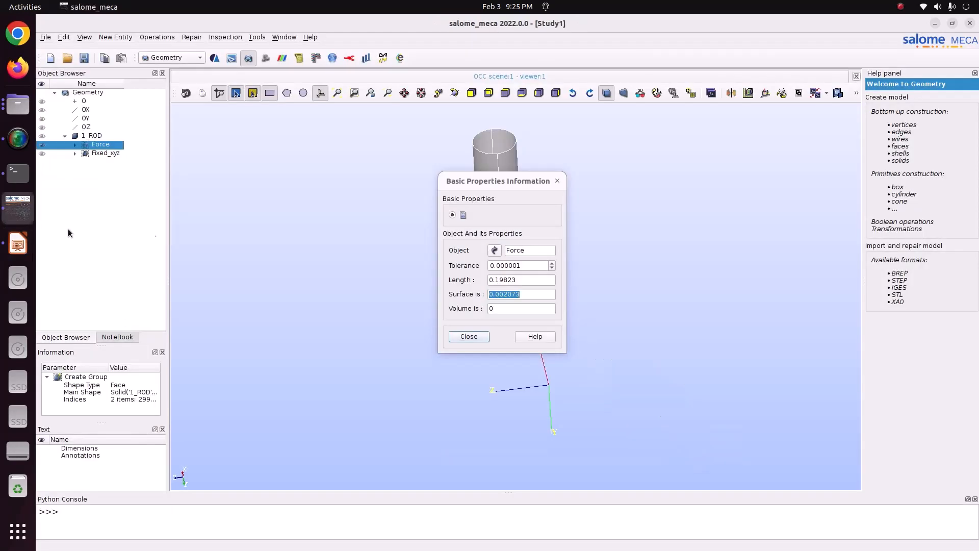
pyautogui.click(469, 336)
pyautogui.click(84, 59)
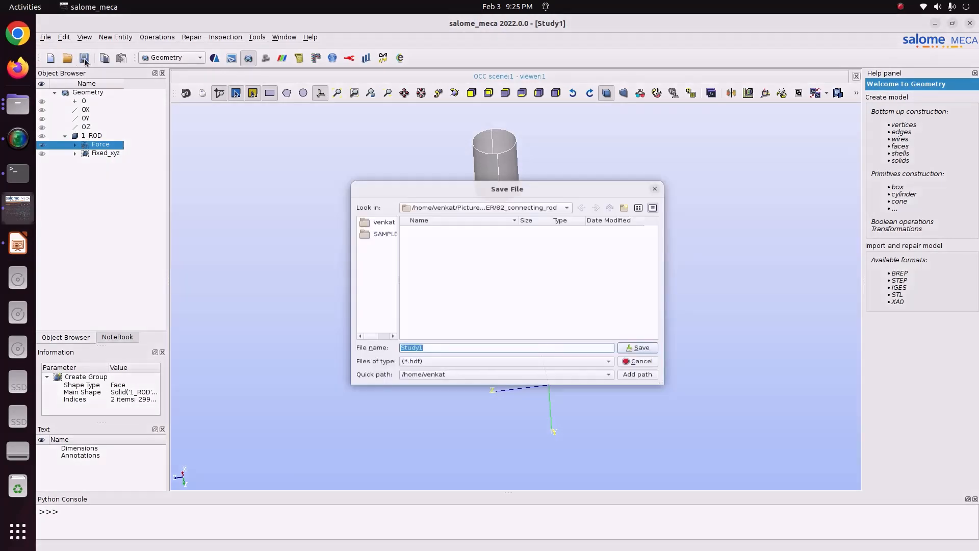
pyautogui.click(513, 200)
pyautogui.click(512, 205)
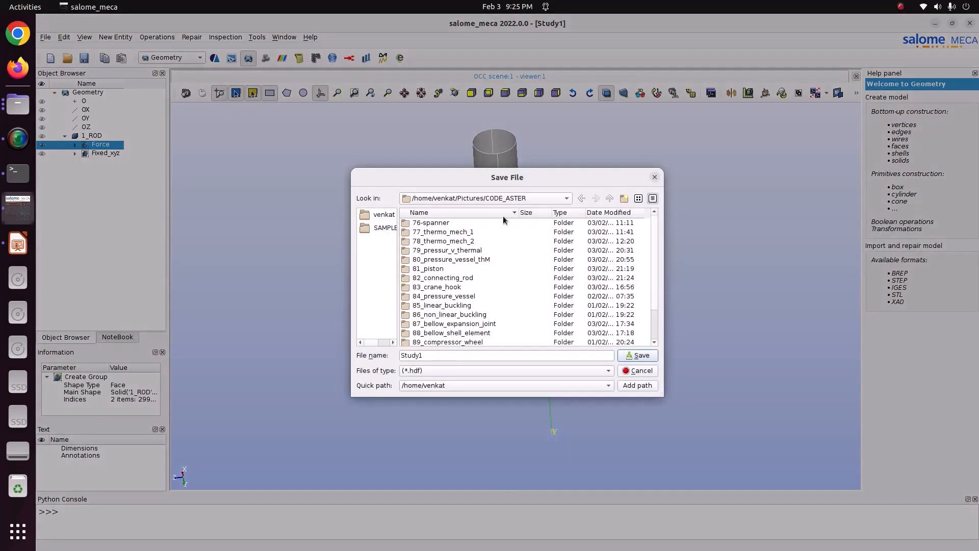
pyautogui.doubleClick(449, 278)
pyautogui.click(629, 357)
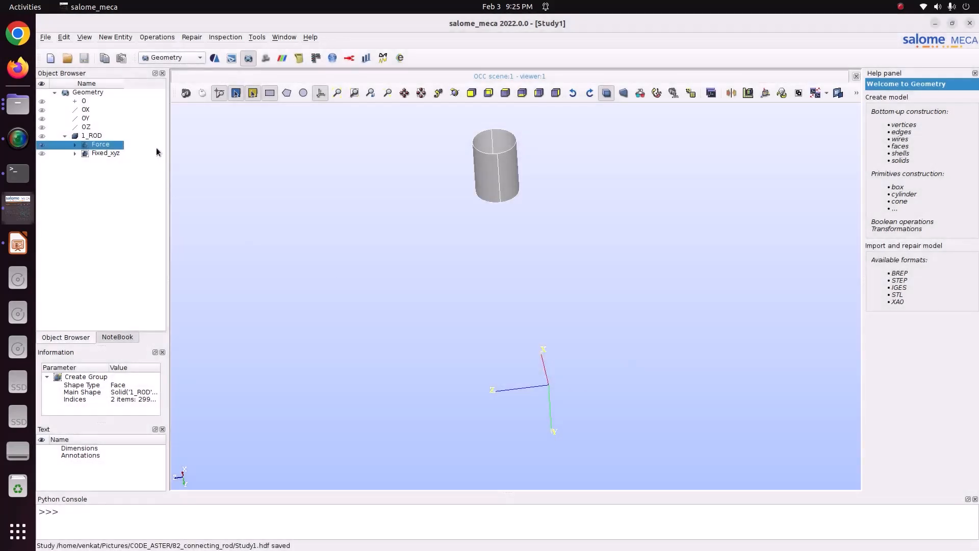
# Step: Switch to the Mesh module and start a mesh on 1_ROD using the NETGEN 1D-2D-3D algorithm
pyautogui.click(154, 60)
pyautogui.click(155, 59)
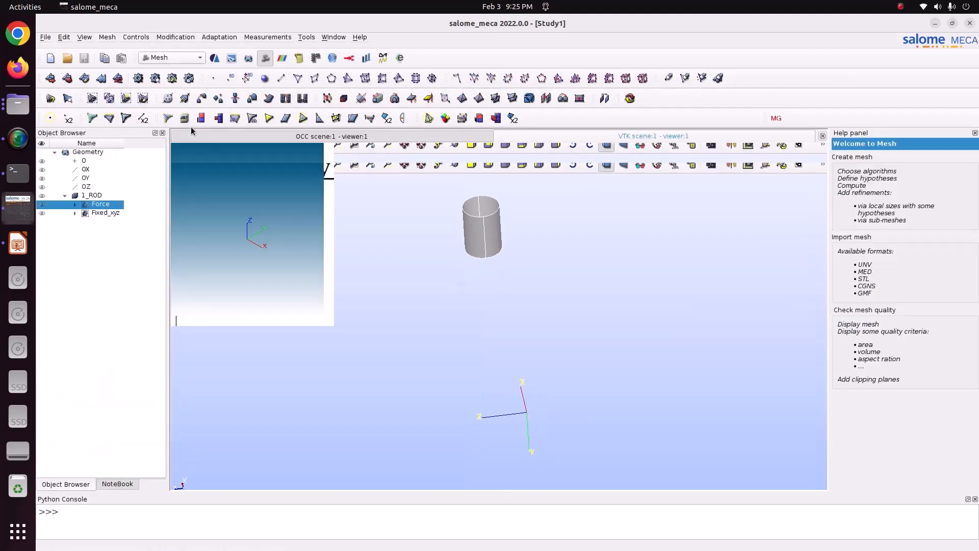
pyautogui.click(83, 196)
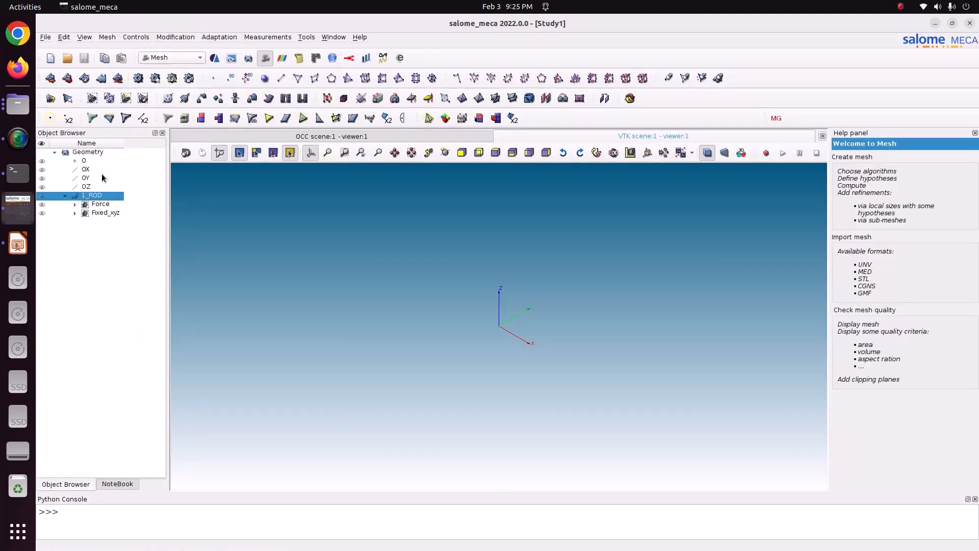
pyautogui.click(107, 37)
pyautogui.click(119, 47)
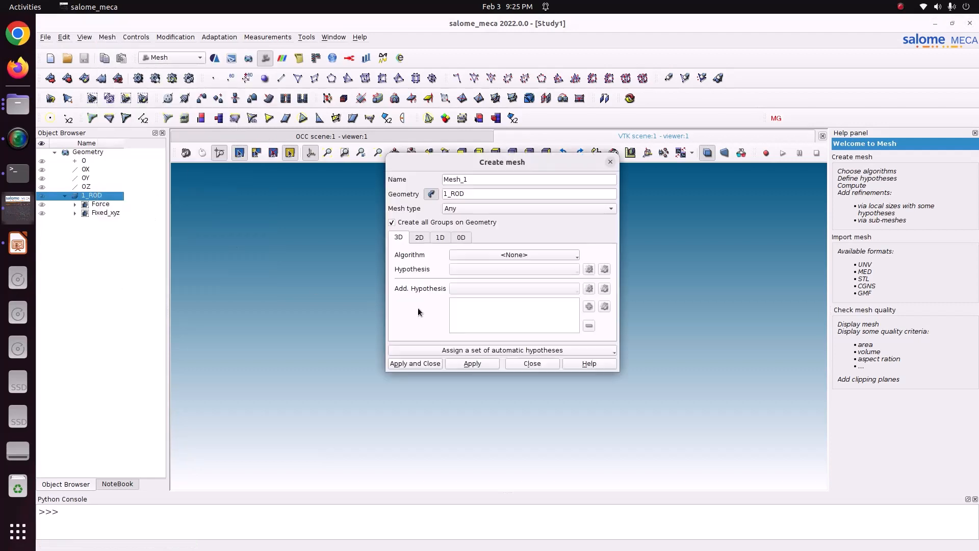
pyautogui.click(513, 259)
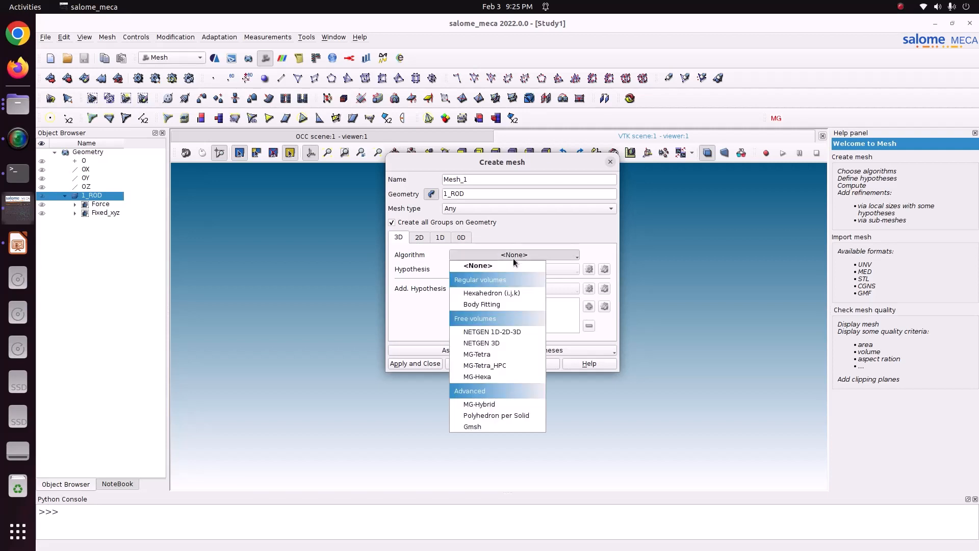
pyautogui.click(518, 332)
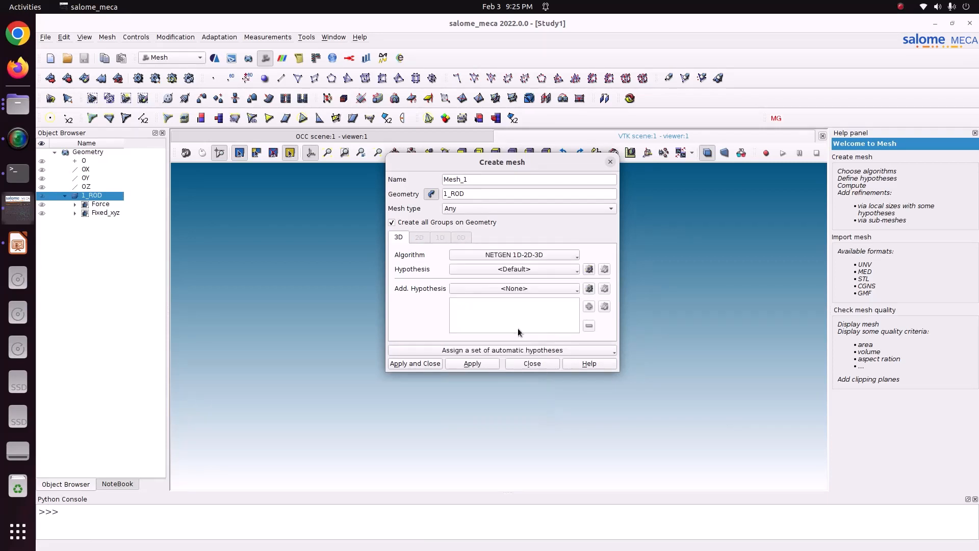
pyautogui.click(588, 270)
pyautogui.click(622, 287)
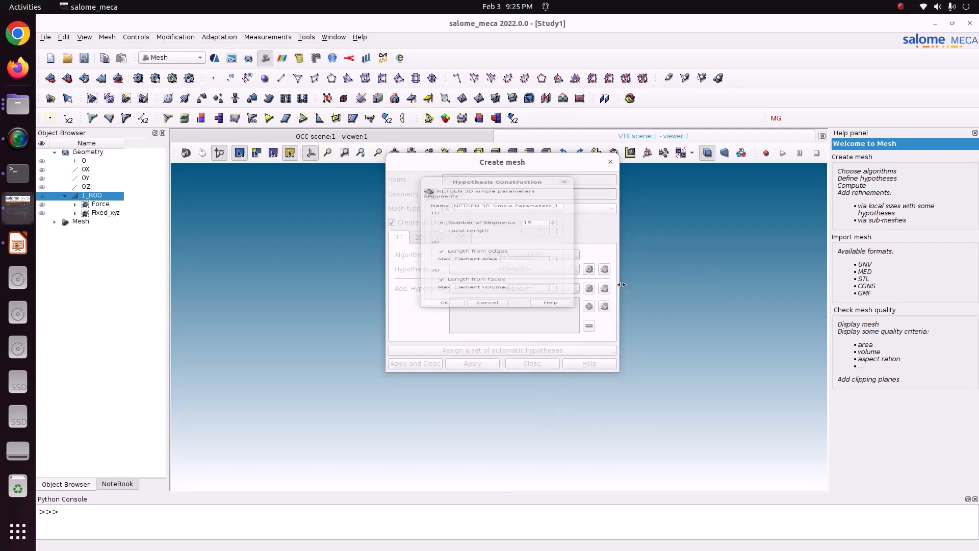
pyautogui.click(442, 222)
pyautogui.doubleClick(545, 223)
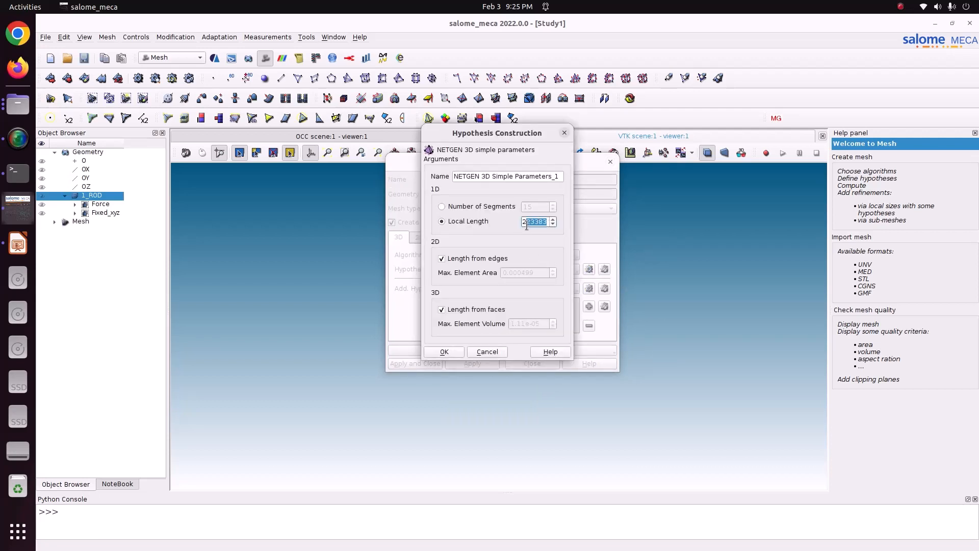
pyautogui.click(564, 133)
# Step: Add a NETGEN 3D Parameters hypothesis with fineness set to Fine, and create the mesh
pyautogui.click(589, 269)
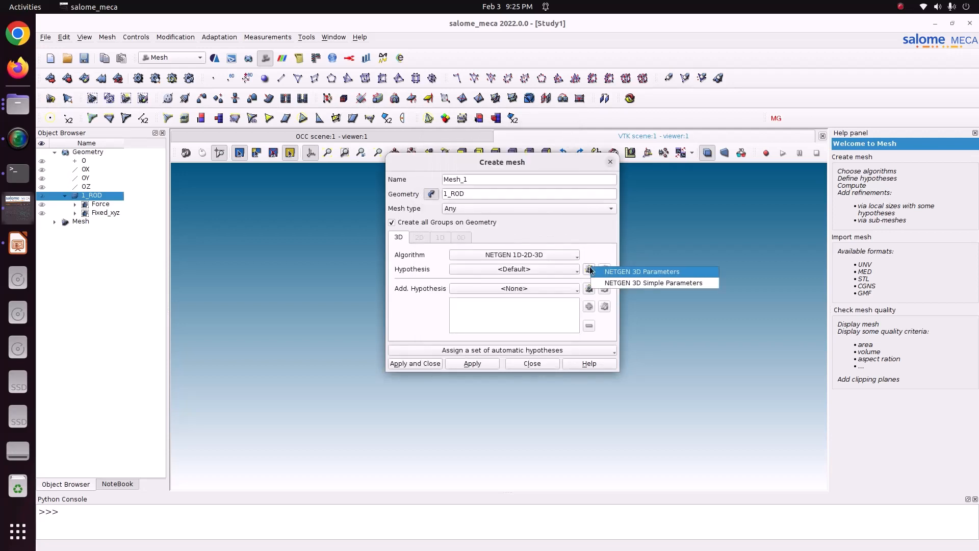
pyautogui.click(633, 272)
pyautogui.click(536, 223)
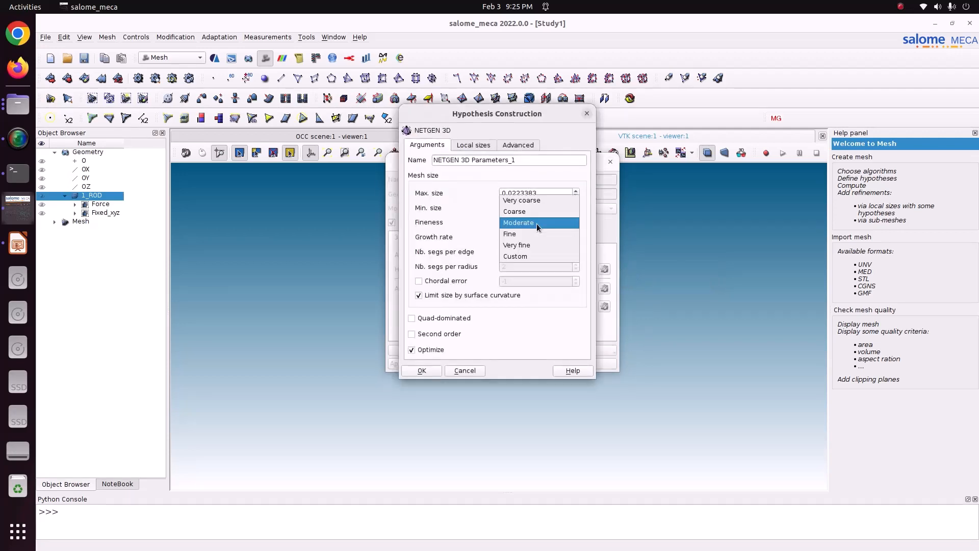
pyautogui.click(536, 234)
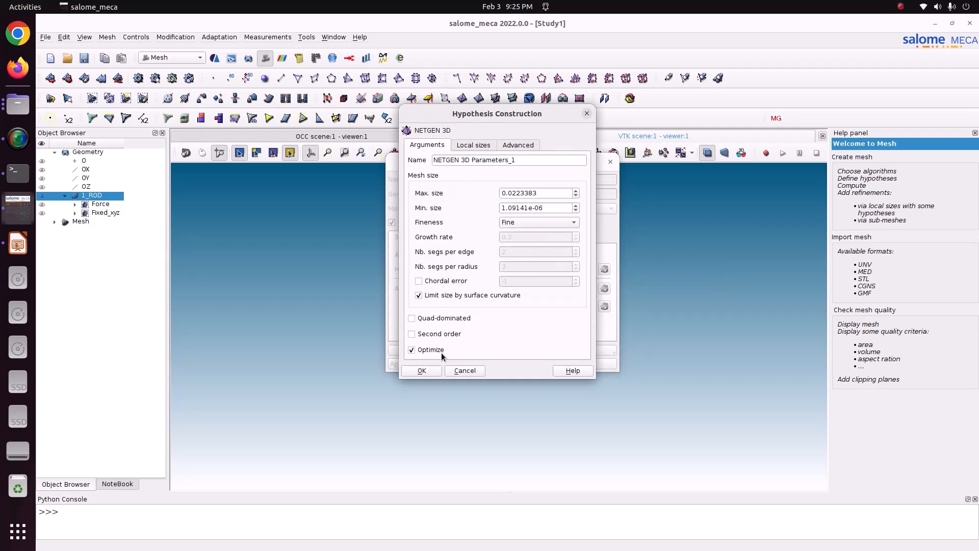
pyautogui.click(427, 371)
pyautogui.click(429, 367)
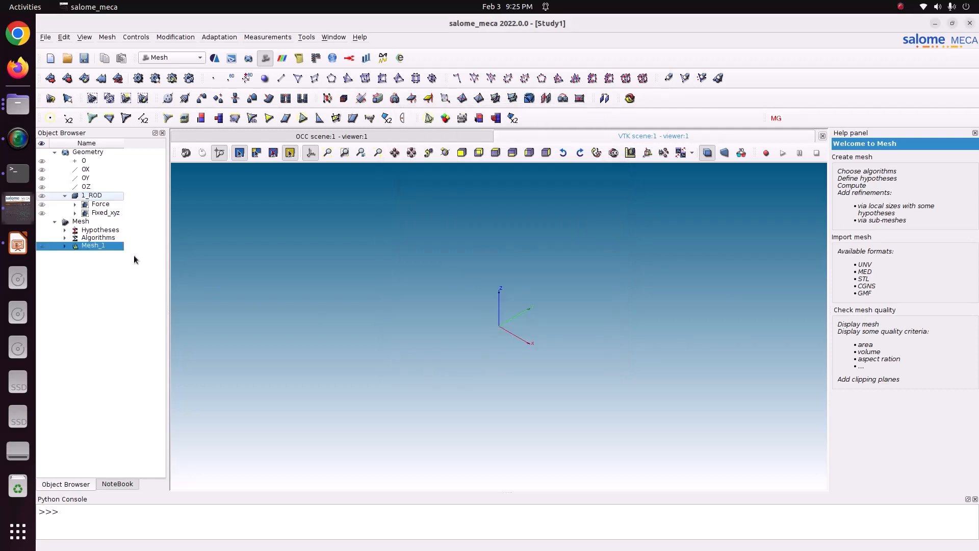
# Step: Compute Mesh_1, dismiss the computation summary and show the mesh in the viewer
pyautogui.rightClick(113, 247)
pyautogui.click(139, 300)
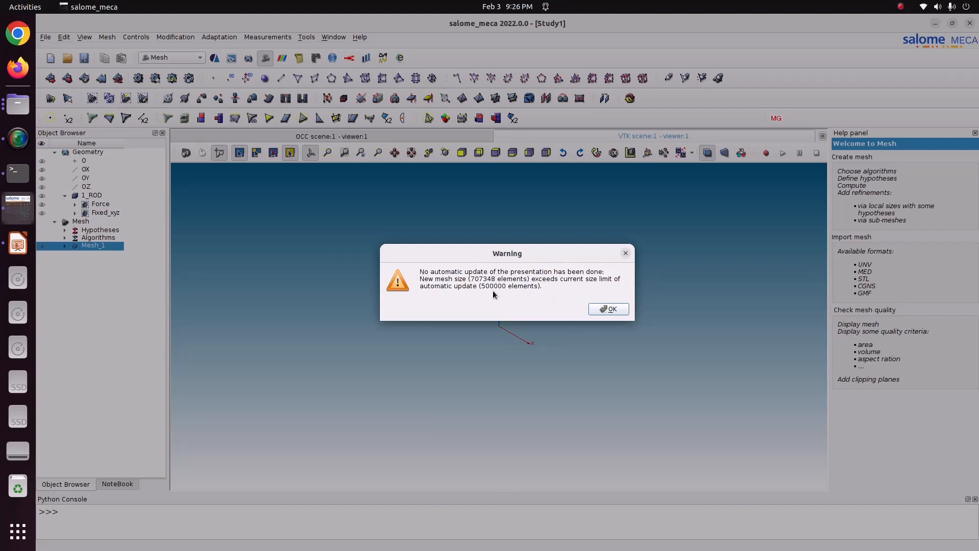
pyautogui.click(604, 310)
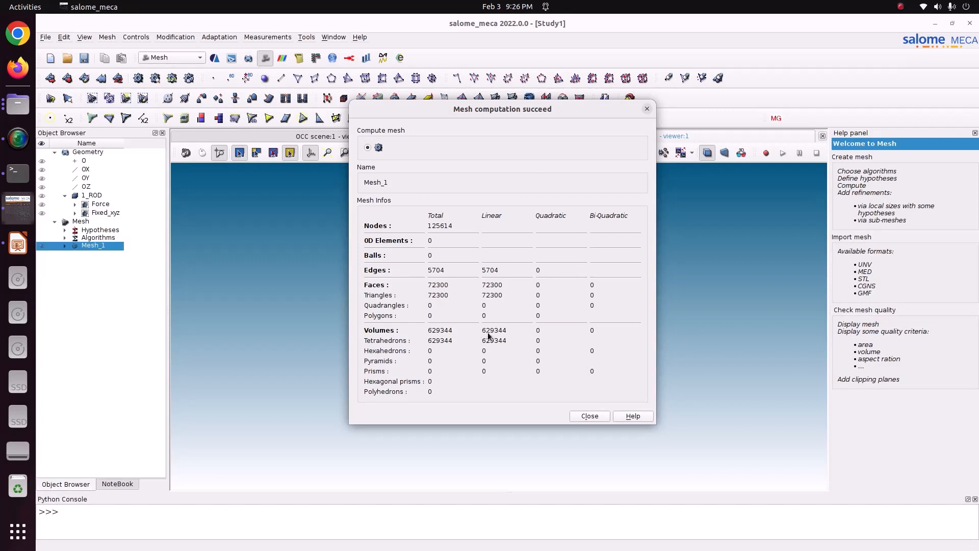
pyautogui.click(589, 416)
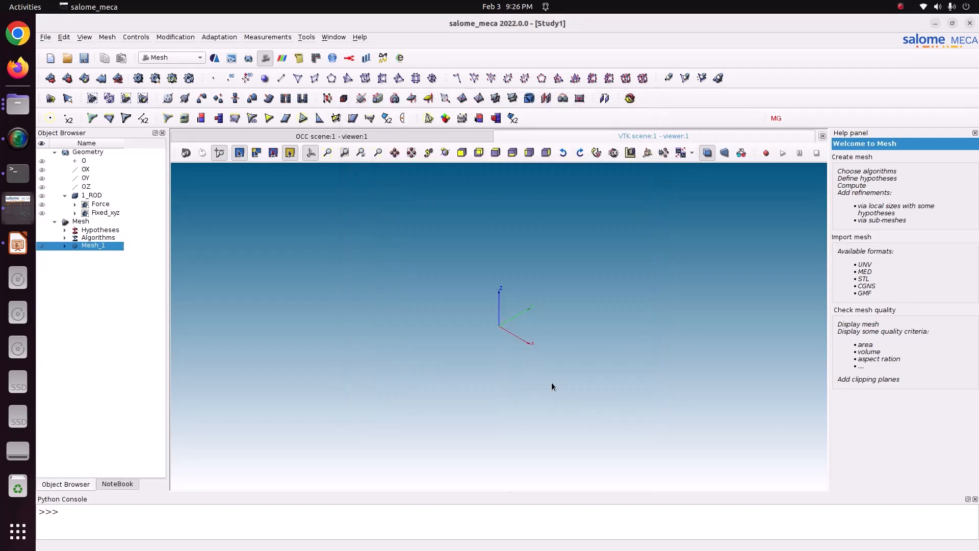
pyautogui.click(41, 246)
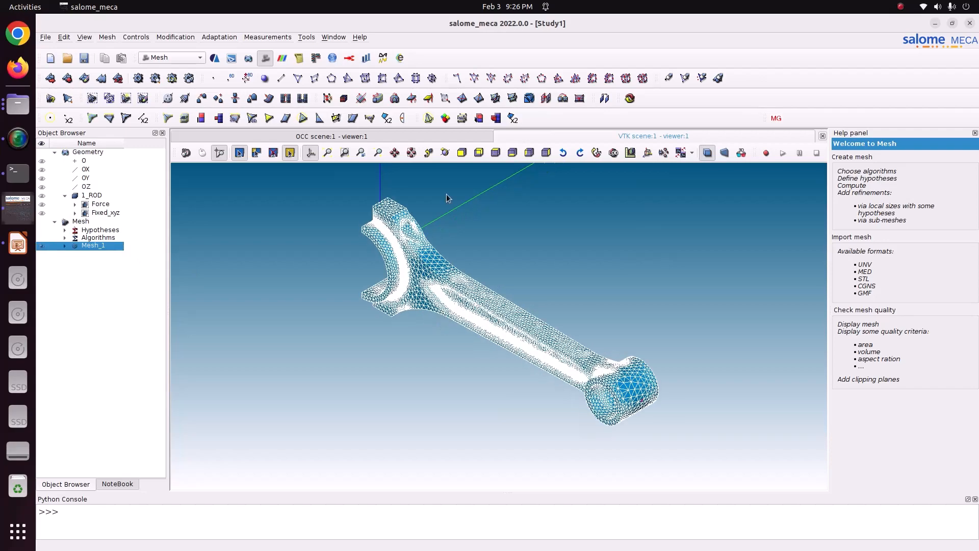
# Step: Examine the mesh density of the connecting rod around its recessed pocket and forked end
pyautogui.click(446, 152)
pyautogui.moveTo(502, 335); pyautogui.dragTo(626, 249)
pyautogui.scroll(4, 452, 323)
pyautogui.scroll(8, 452, 322)
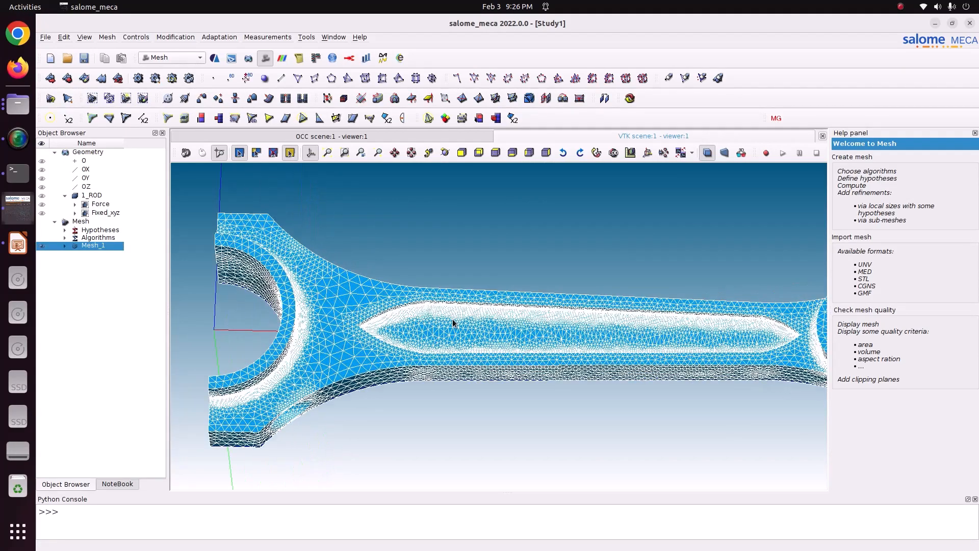
pyautogui.scroll(6, 448, 303)
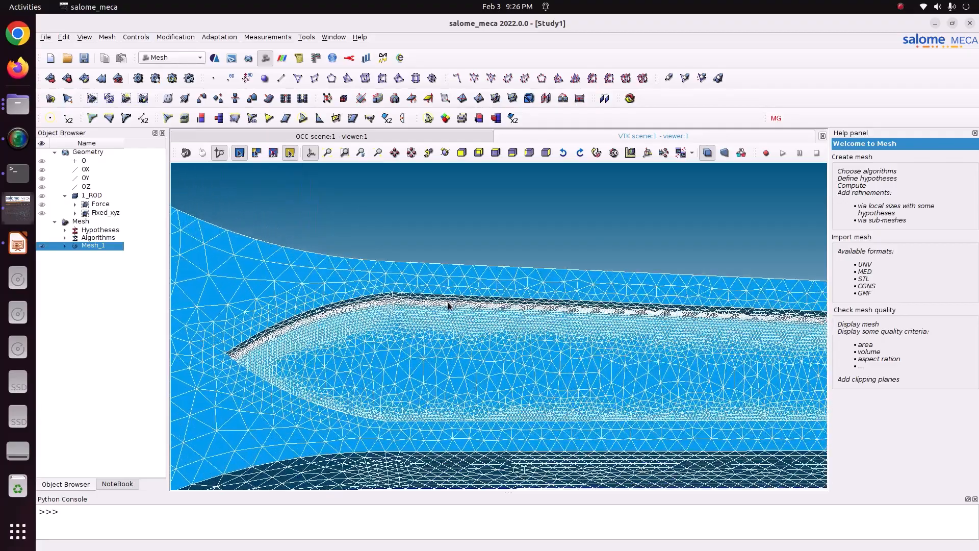
pyautogui.scroll(5, 438, 328)
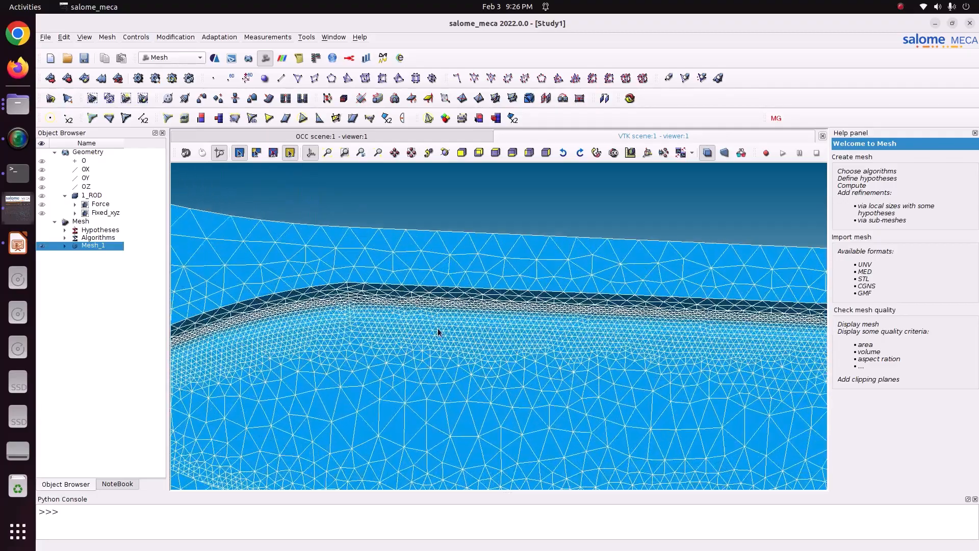
pyautogui.click(446, 153)
pyautogui.moveTo(454, 178); pyautogui.dragTo(464, 386)
pyautogui.scroll(-8, 464, 386)
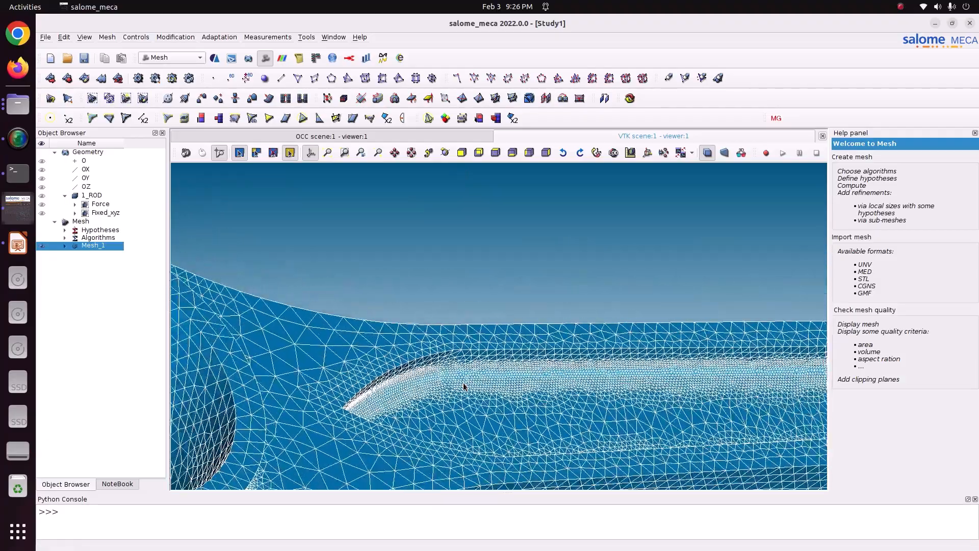
pyautogui.scroll(-2, 464, 383)
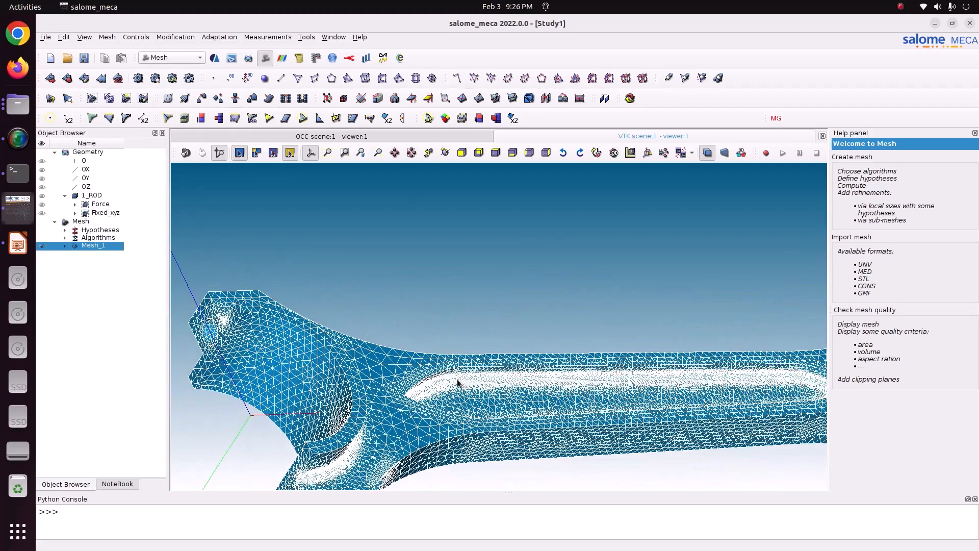
# Step: Edit Mesh_1 and set the fineness of its NETGEN 3D parameters to Moderate
pyautogui.rightClick(111, 248)
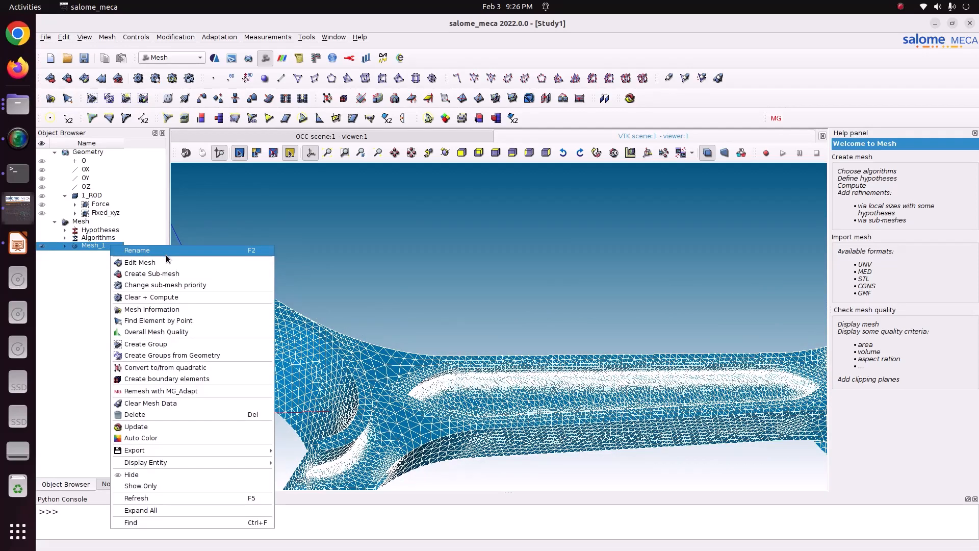
pyautogui.click(128, 259)
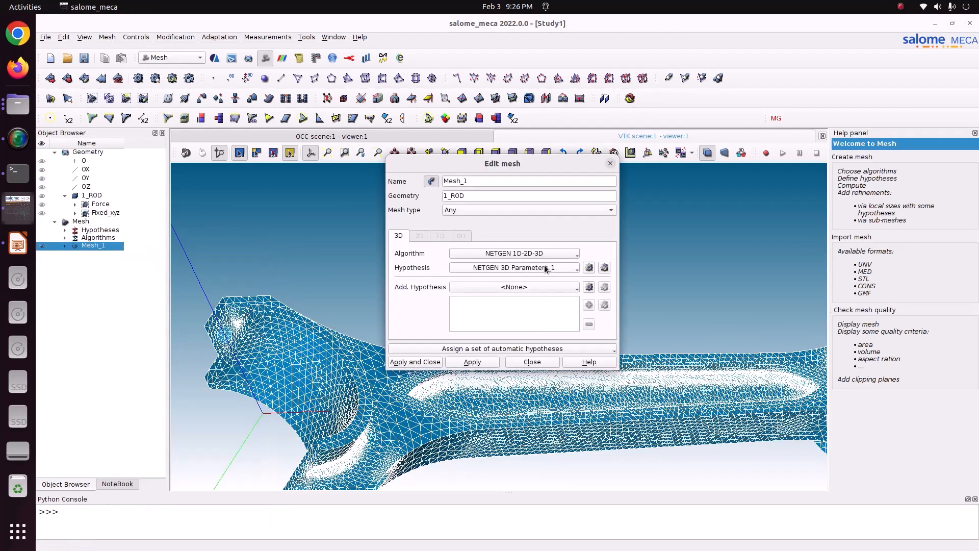
pyautogui.click(605, 268)
pyautogui.click(519, 213)
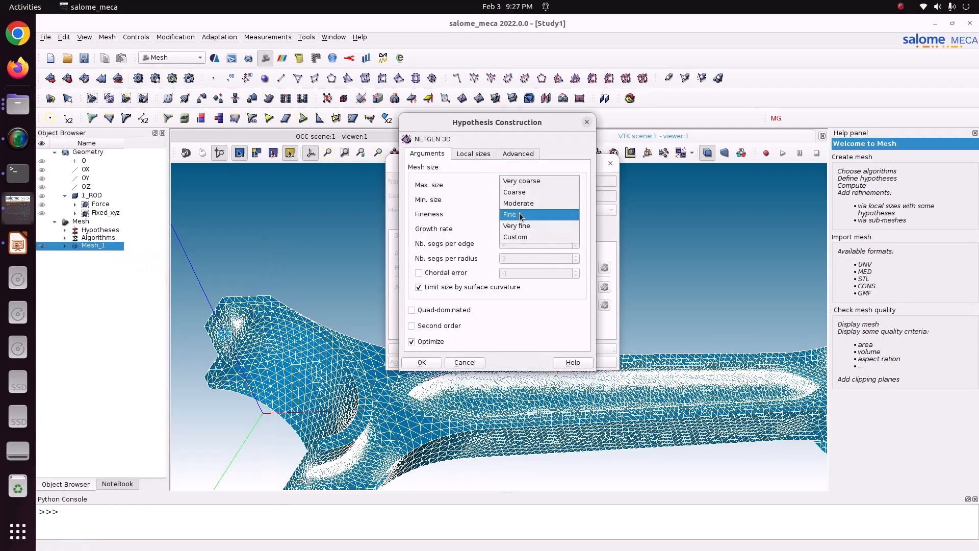
pyautogui.click(519, 206)
pyautogui.click(421, 362)
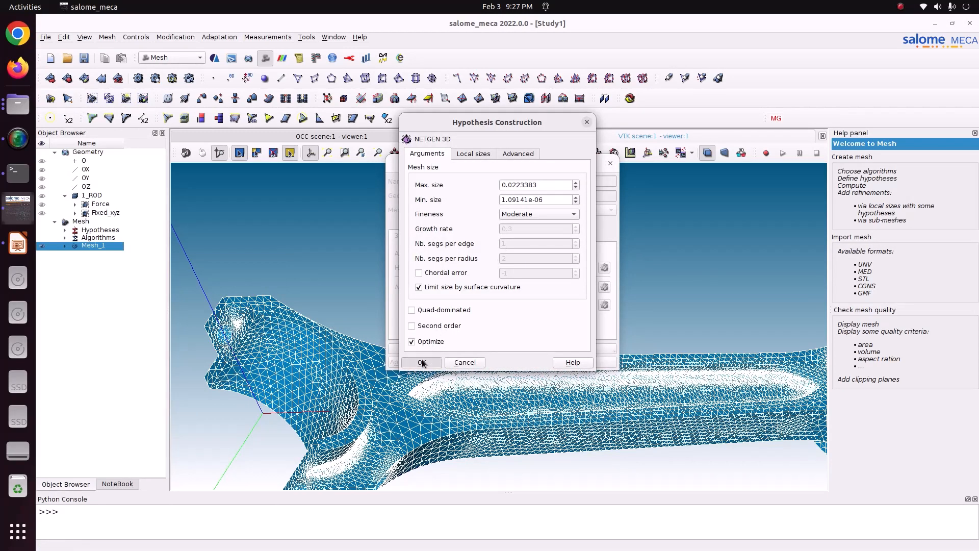
pyautogui.click(424, 363)
# Step: Clear and recompute Mesh_1, and dismiss the computation summary
pyautogui.rightClick(99, 245)
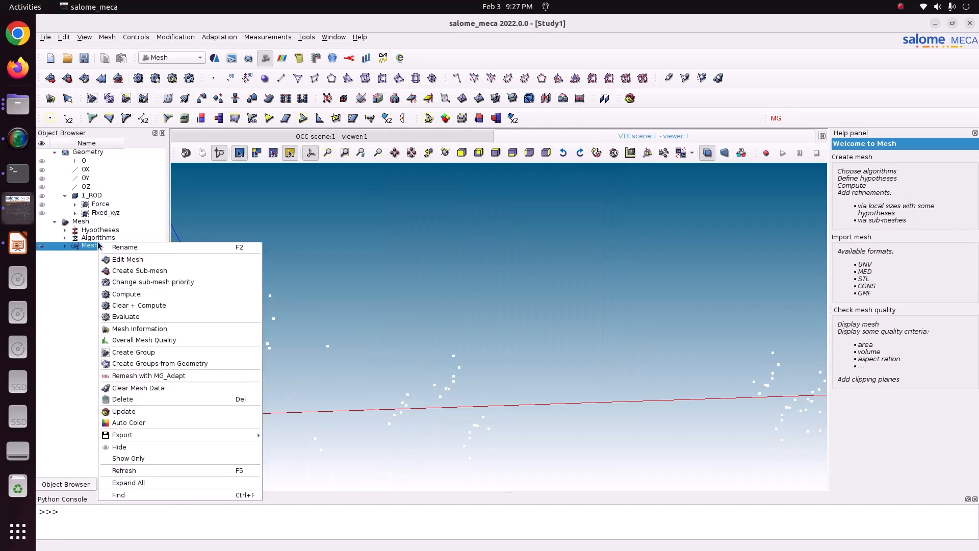
pyautogui.click(148, 303)
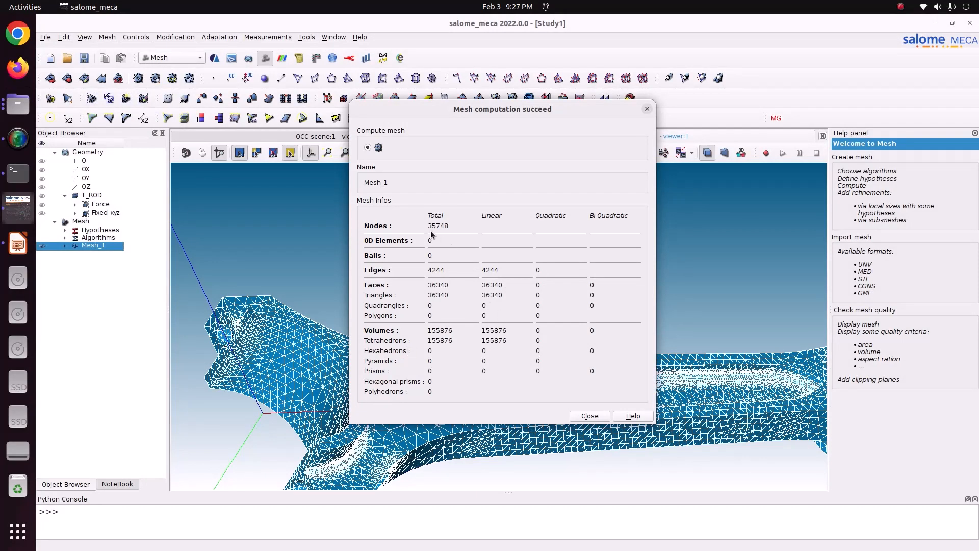
pyautogui.click(589, 416)
# Step: Expand Mesh_1 in the object tree to show its groups of faces
pyautogui.scroll(-3, 650, 358)
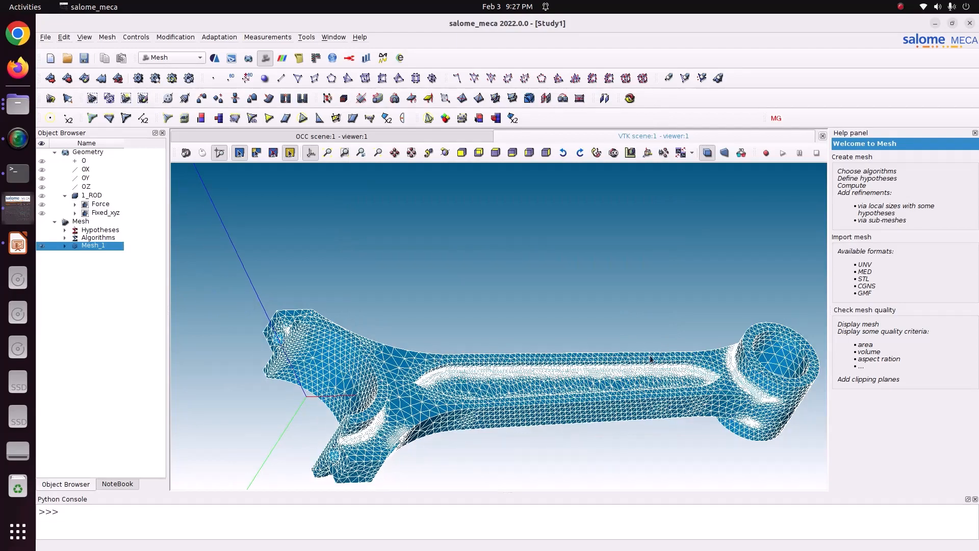
pyautogui.click(444, 153)
pyautogui.moveTo(456, 196); pyautogui.dragTo(545, 345)
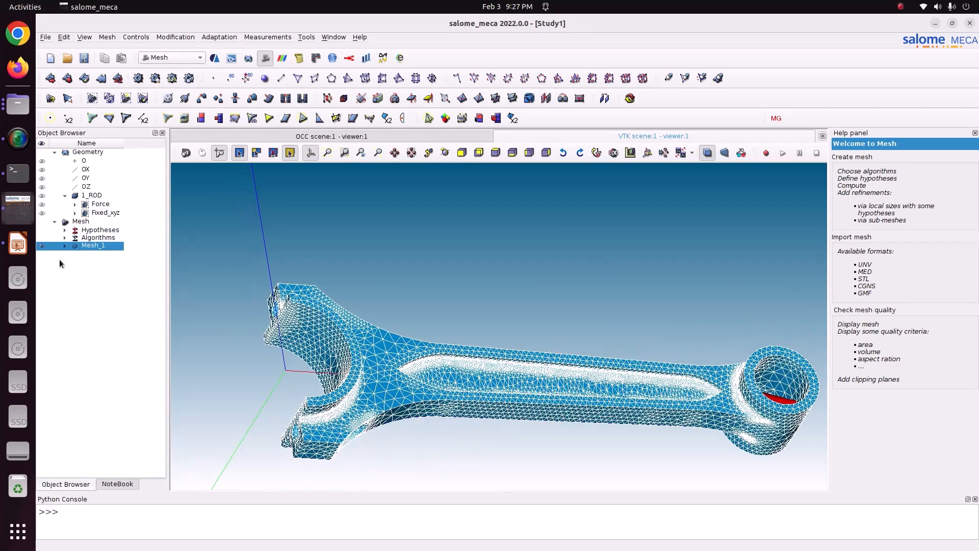
pyautogui.click(62, 246)
pyautogui.click(74, 278)
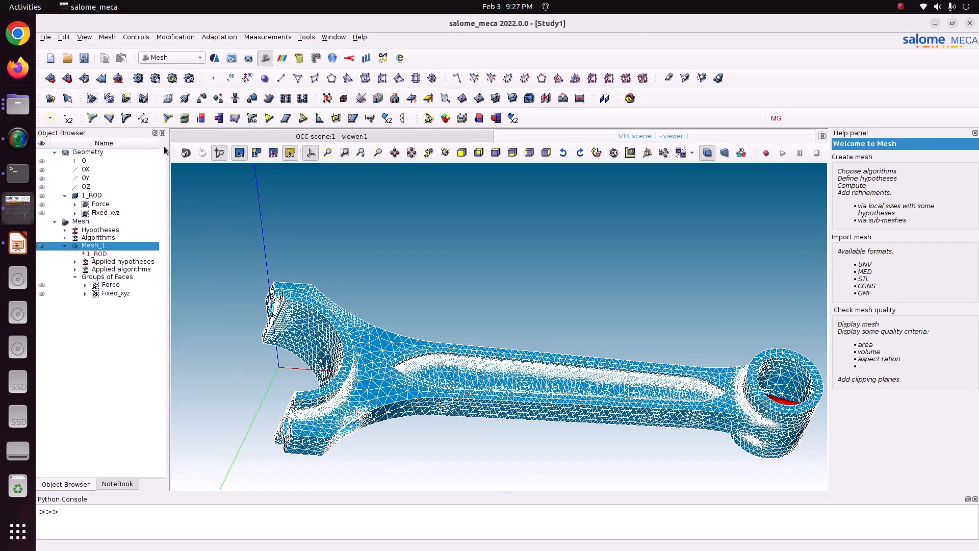
# Step: Save the study and switch to the AsterStudy module with the stable code_aster version
pyautogui.click(84, 57)
pyautogui.click(172, 58)
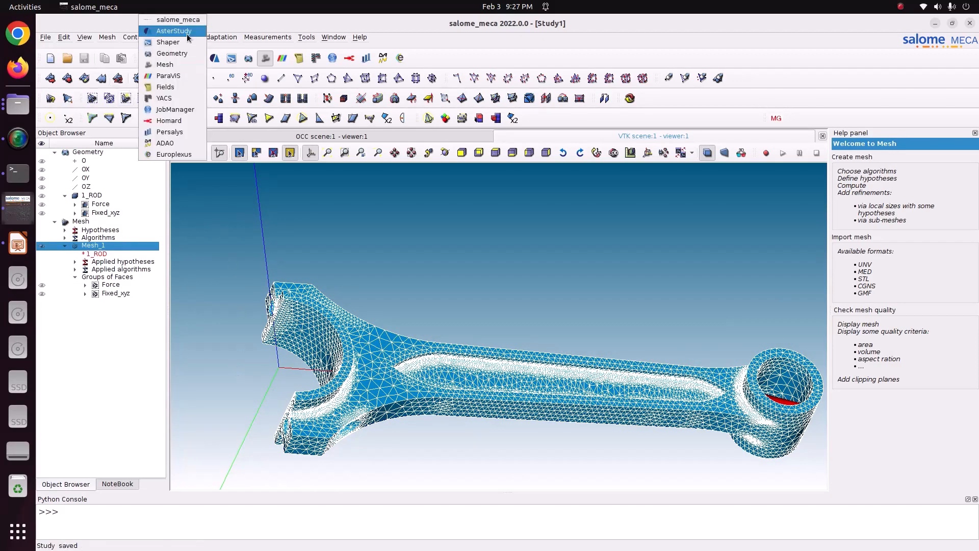
pyautogui.click(188, 31)
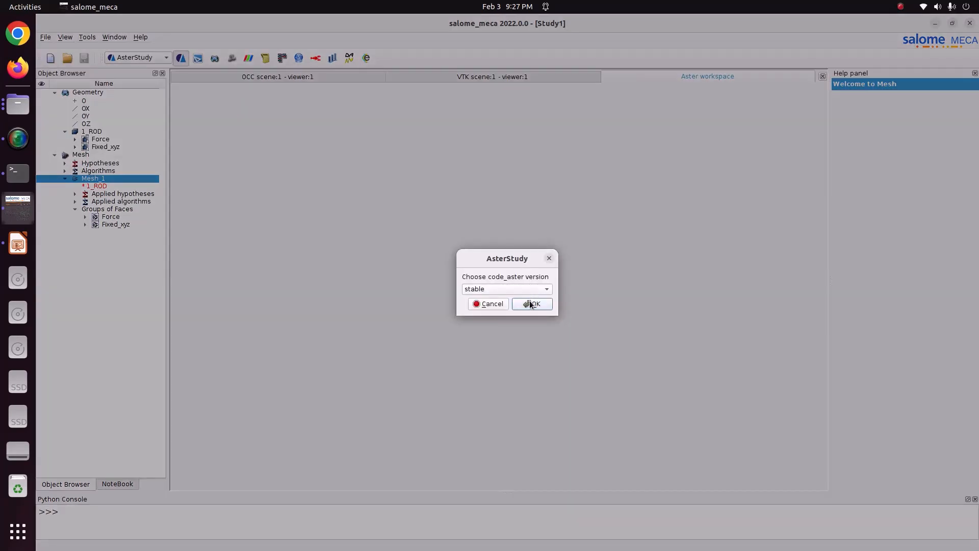
pyautogui.click(530, 304)
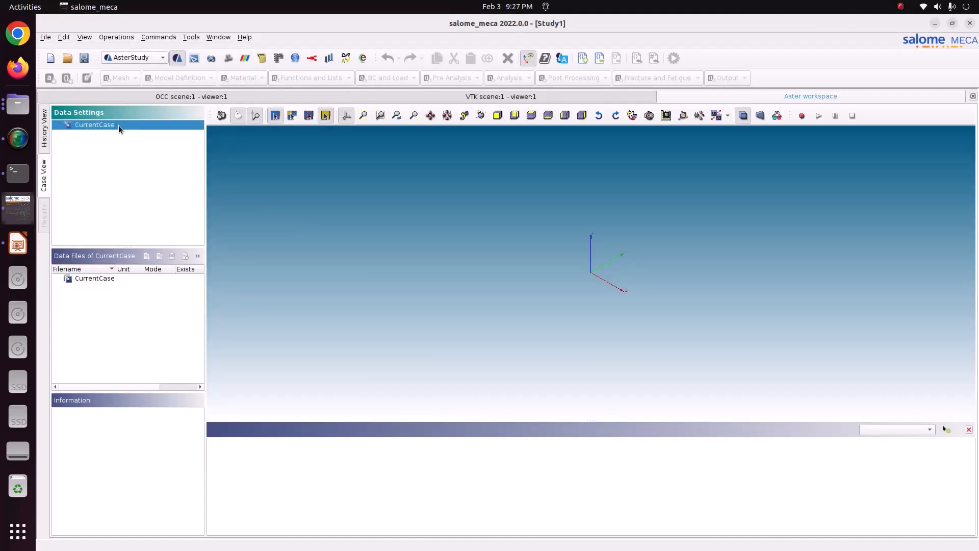
# Step: Add a stage to CurrentCase with the Isotropic linear elasticity assistant and advance to its material properties
pyautogui.rightClick(118, 127)
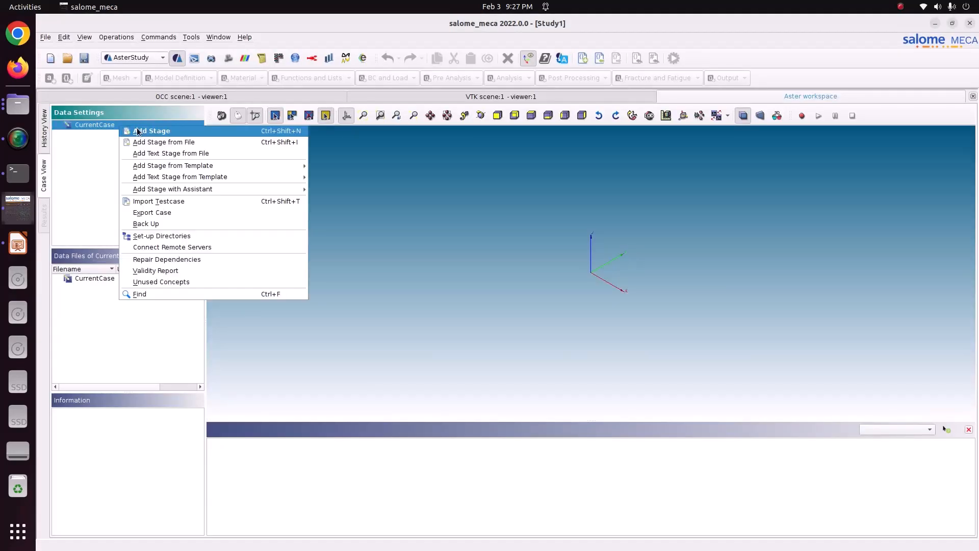
pyautogui.moveTo(192, 191)
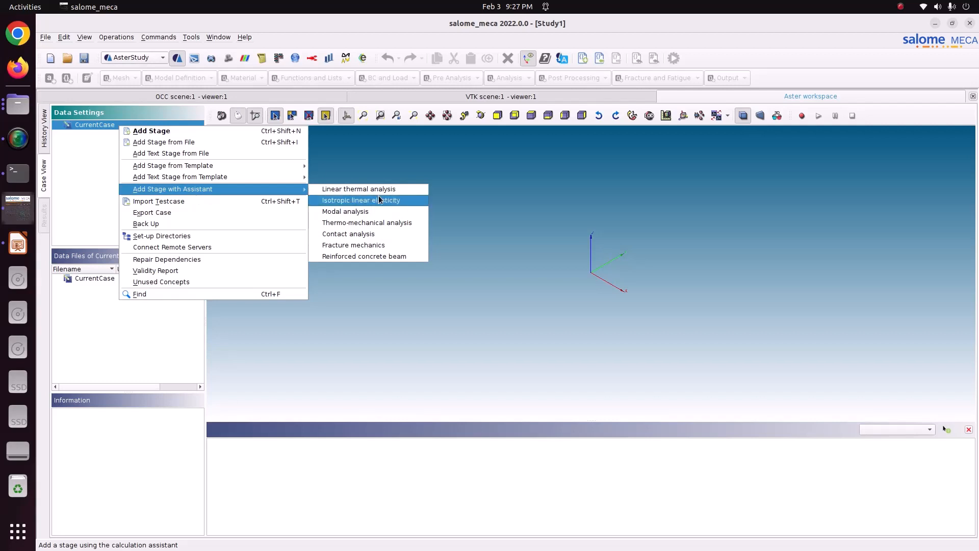
pyautogui.click(397, 201)
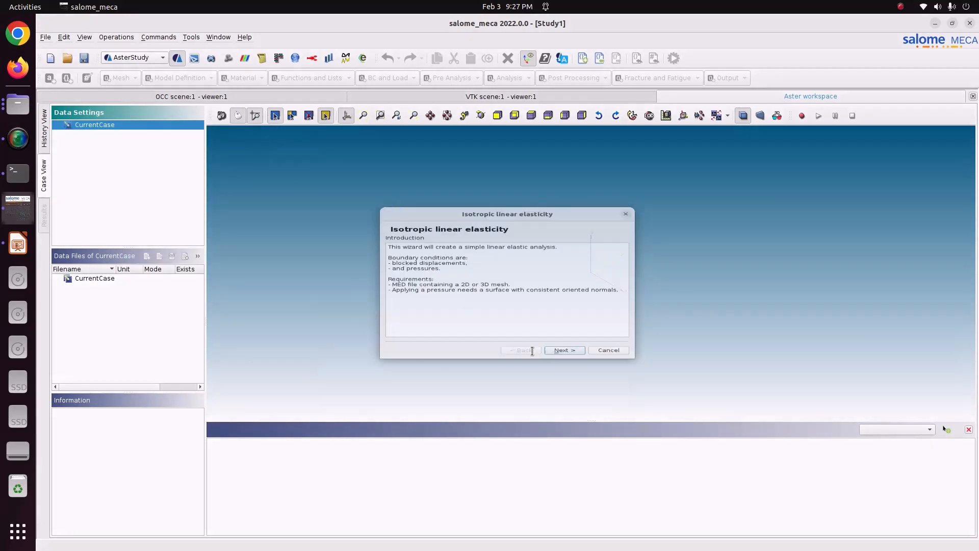
pyautogui.click(561, 351)
pyautogui.click(561, 372)
pyautogui.click(562, 372)
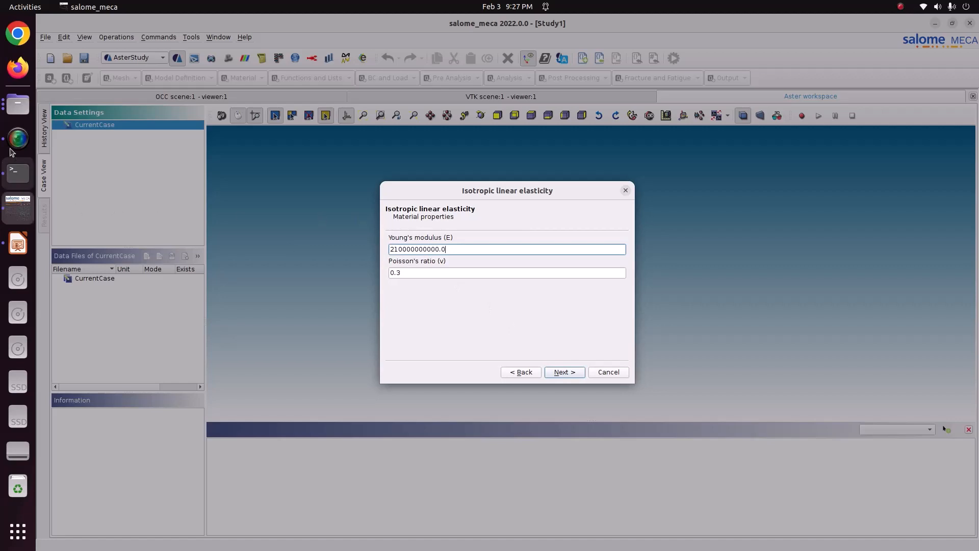
# Step: Check the first slide of Connecting_rod.pptx in LibreOffice Impress and, back in salome_meca, accept Young's modulus 210000000000.0 and Poisson's ratio 0.3
pyautogui.click(19, 250)
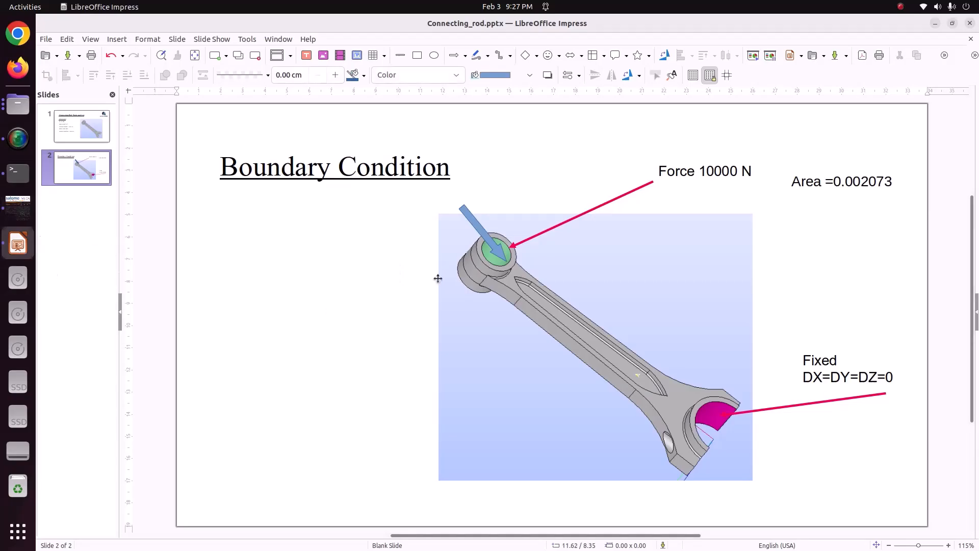
pyautogui.click(90, 140)
pyautogui.click(17, 206)
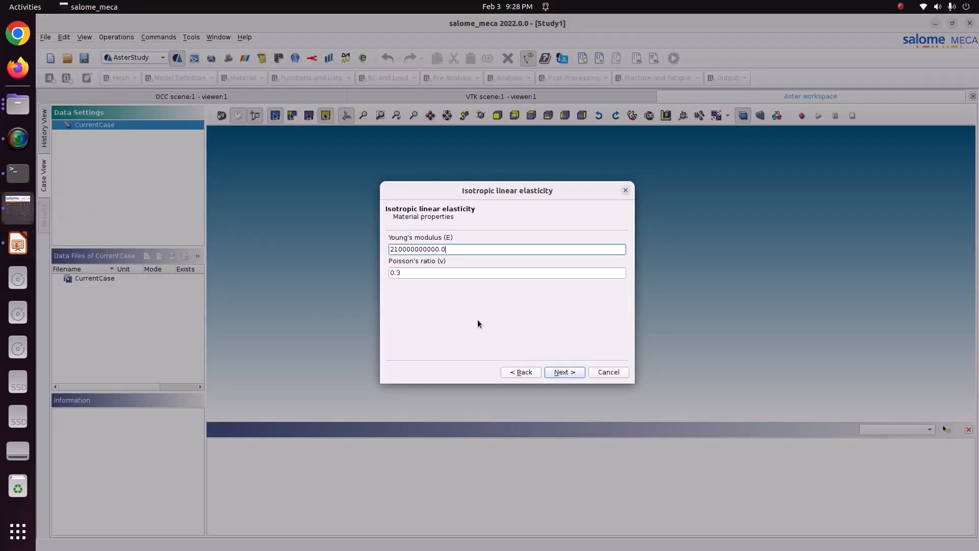
pyautogui.click(563, 374)
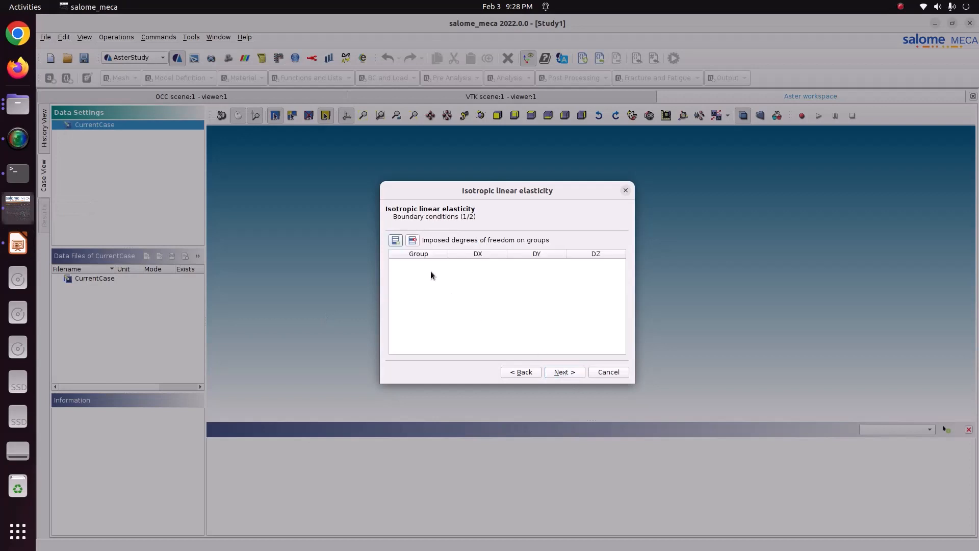
# Step: Impose DX, DY and DZ of 0 on the Fixed_xyz group and continue to the pressure conditions
pyautogui.click(397, 240)
pyautogui.click(417, 266)
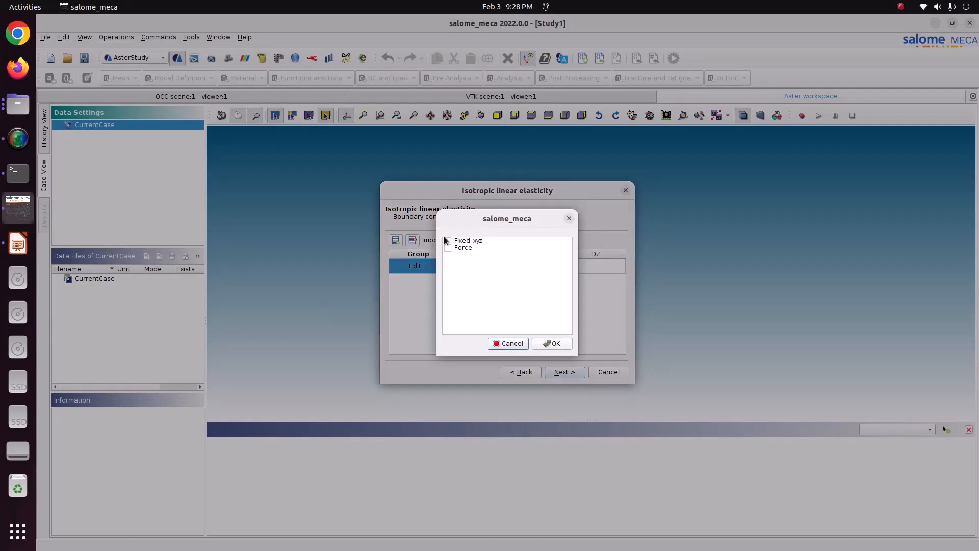
pyautogui.click(447, 241)
pyautogui.click(552, 345)
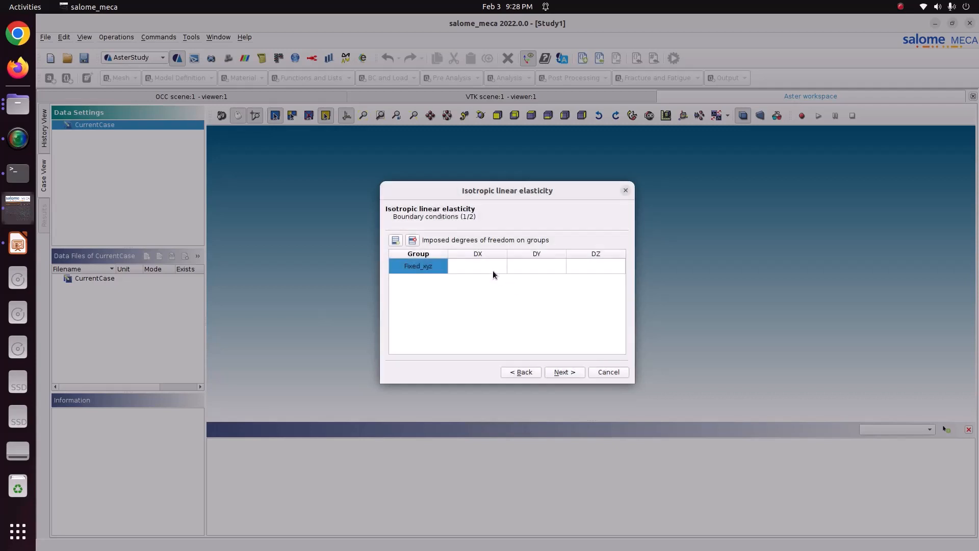
pyautogui.click(492, 270)
pyautogui.write('0')
pyautogui.click(522, 271)
pyautogui.write('0')
pyautogui.click(579, 265)
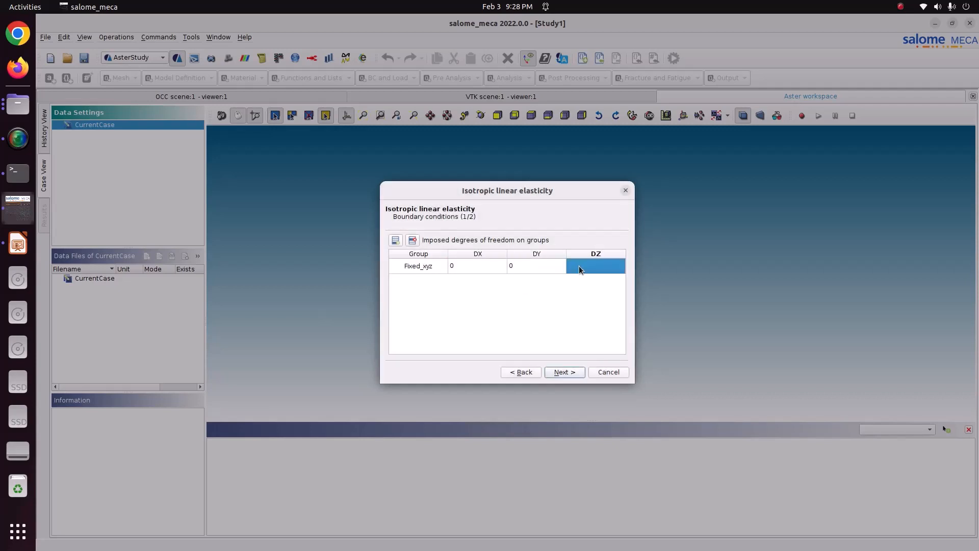
pyautogui.write('0')
pyautogui.press('Return')
pyautogui.click(563, 369)
# Step: Add a pressure condition on the Force group and continue to the output result page
pyautogui.click(395, 239)
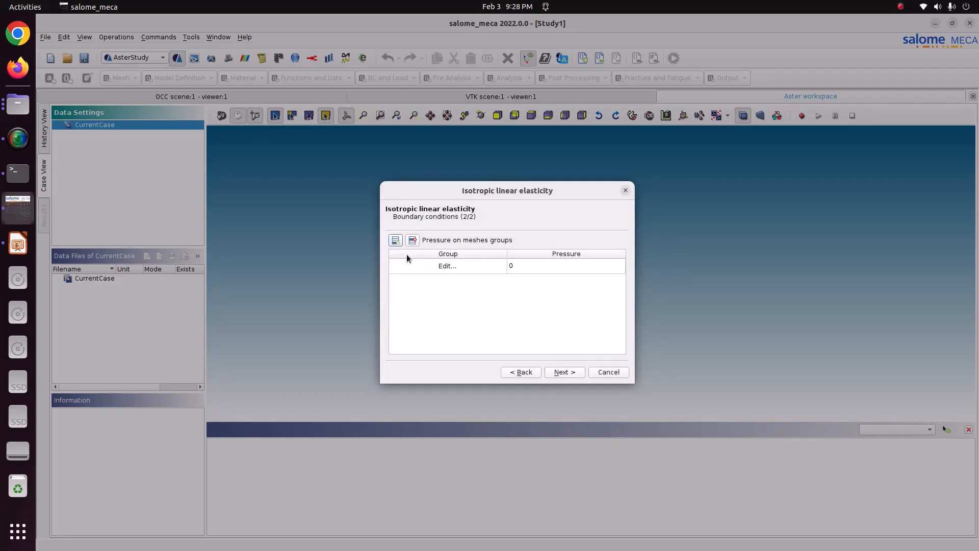
pyautogui.click(413, 266)
pyautogui.click(447, 248)
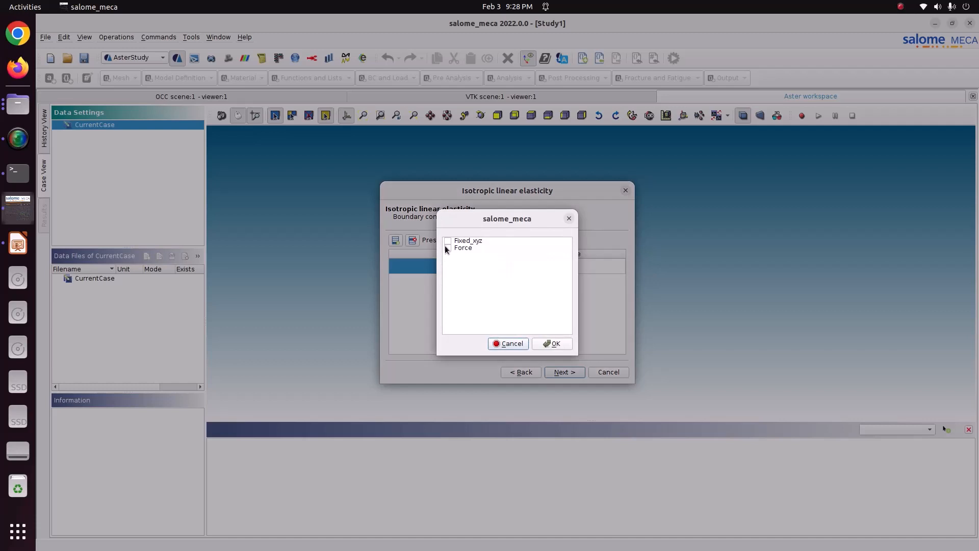
pyautogui.click(554, 344)
pyautogui.click(529, 270)
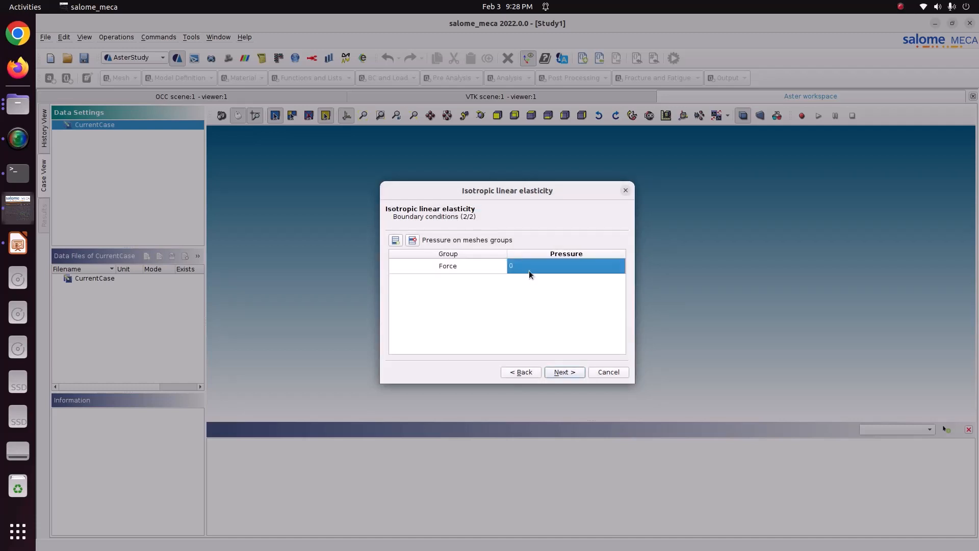
pyautogui.click(528, 270)
pyautogui.click(572, 376)
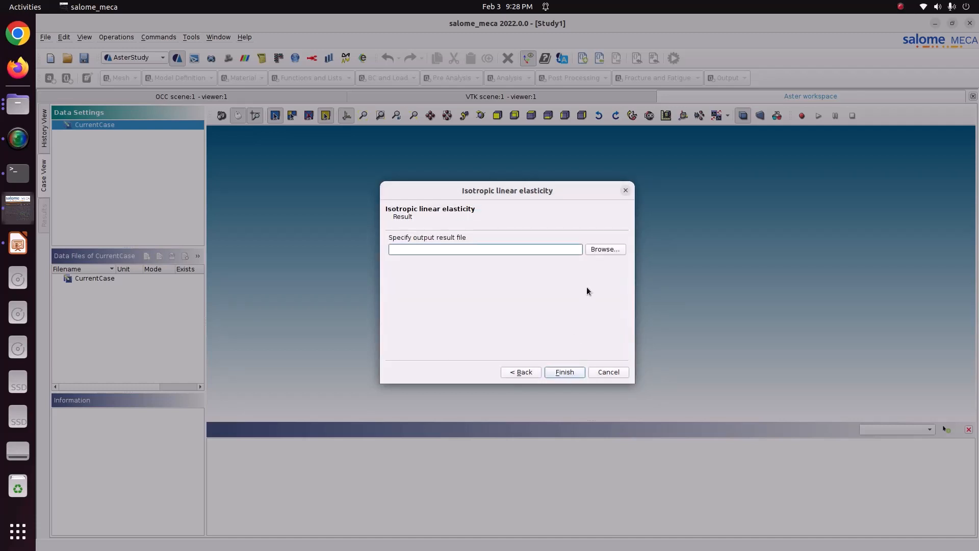
# Step: Specify result.rmed in the Pictures/CODE_ASTER/82_connecting_rod folder as the output result file and finish the assistant
pyautogui.click(588, 250)
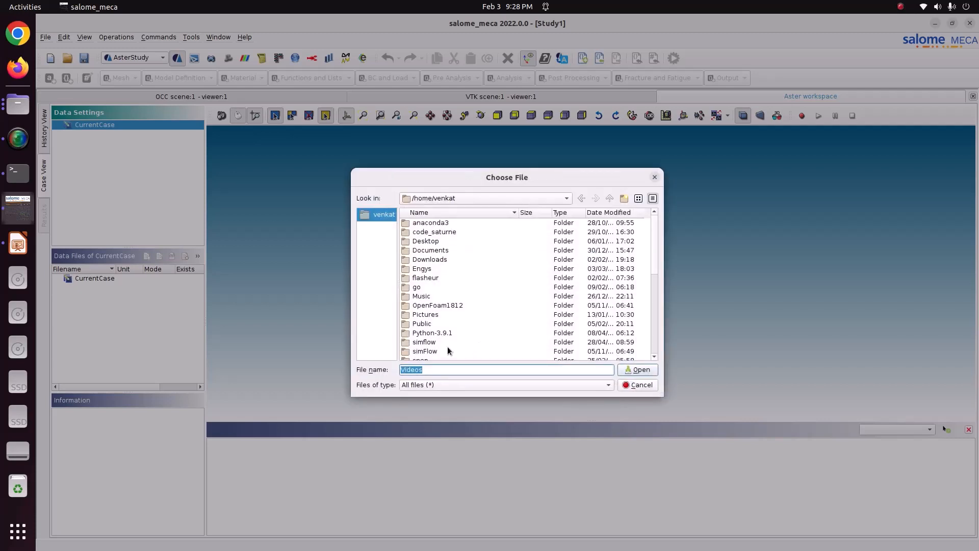
pyautogui.doubleClick(425, 314)
pyautogui.doubleClick(428, 241)
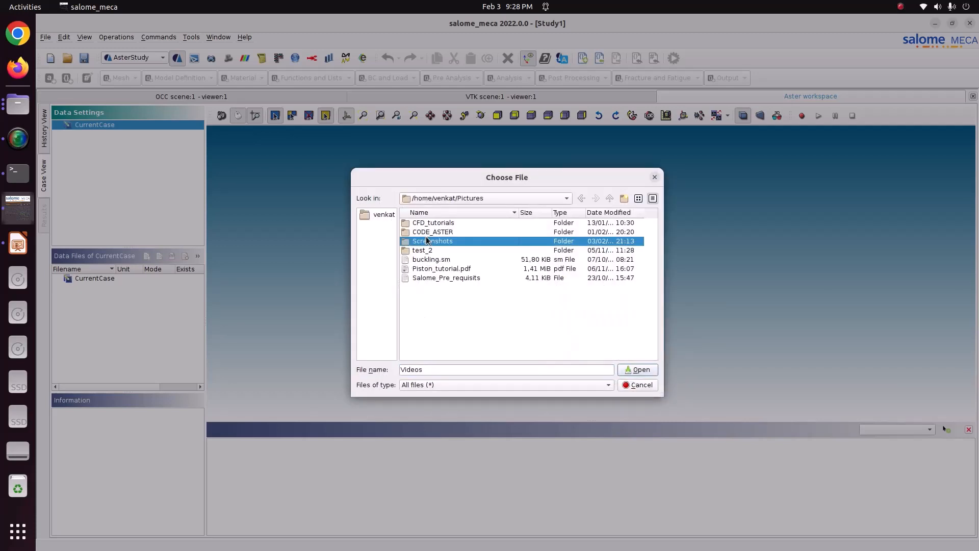
pyautogui.doubleClick(427, 233)
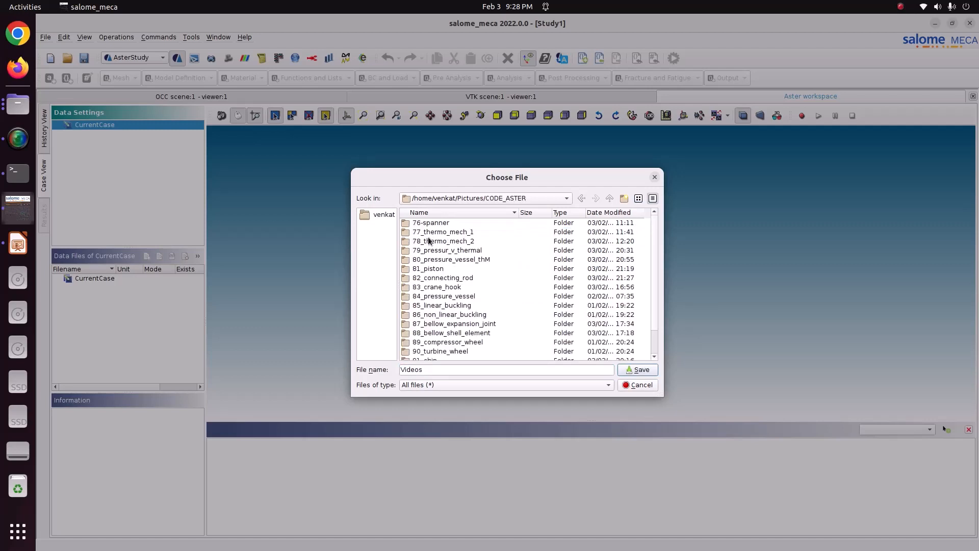
pyautogui.doubleClick(438, 278)
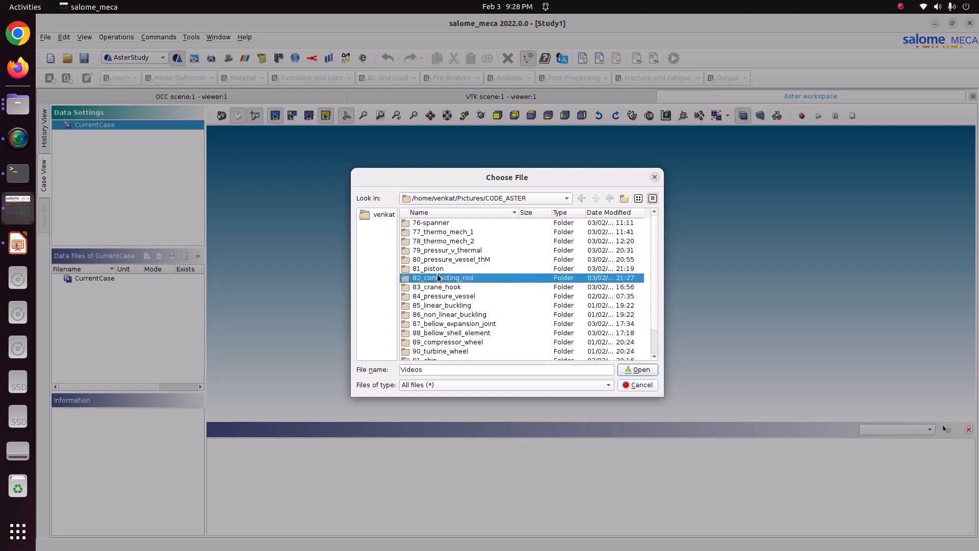
pyautogui.doubleClick(436, 365)
pyautogui.write('resul')
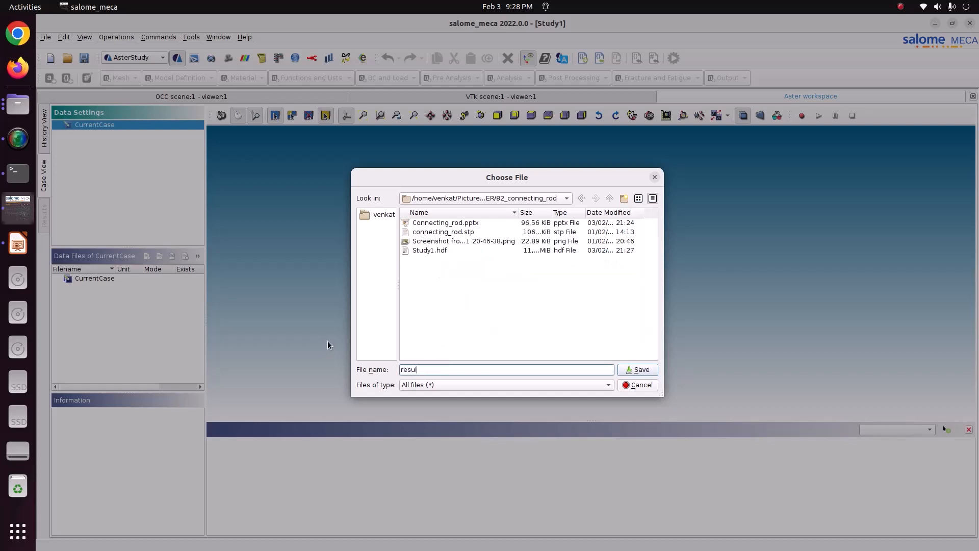
pyautogui.write('t.rmed')
pyautogui.click(638, 369)
pyautogui.click(574, 372)
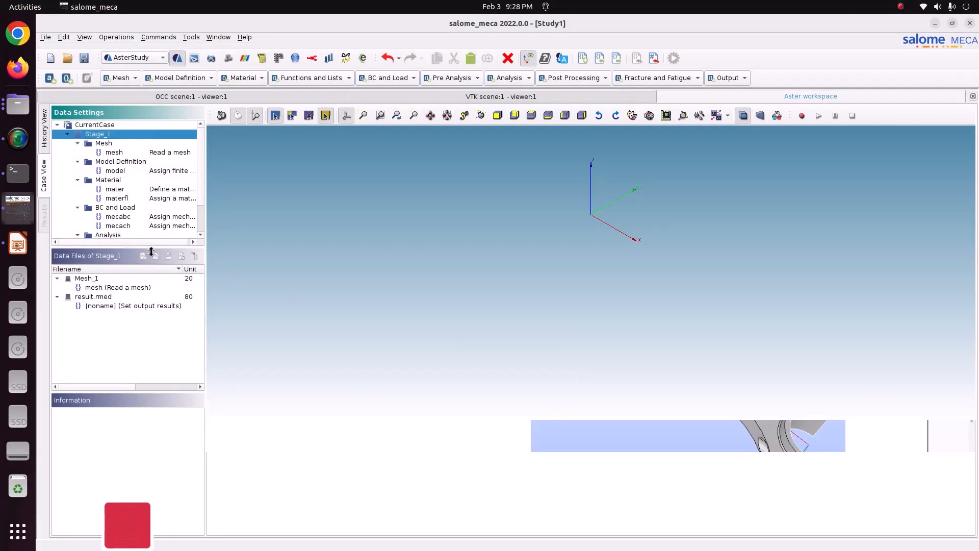
# Step: Review the definitions of the Stage_1 commands mesh, model, mater, materfl, mecabc and mecach
pyautogui.moveTo(150, 248); pyautogui.dragTo(166, 412)
pyautogui.click(117, 151)
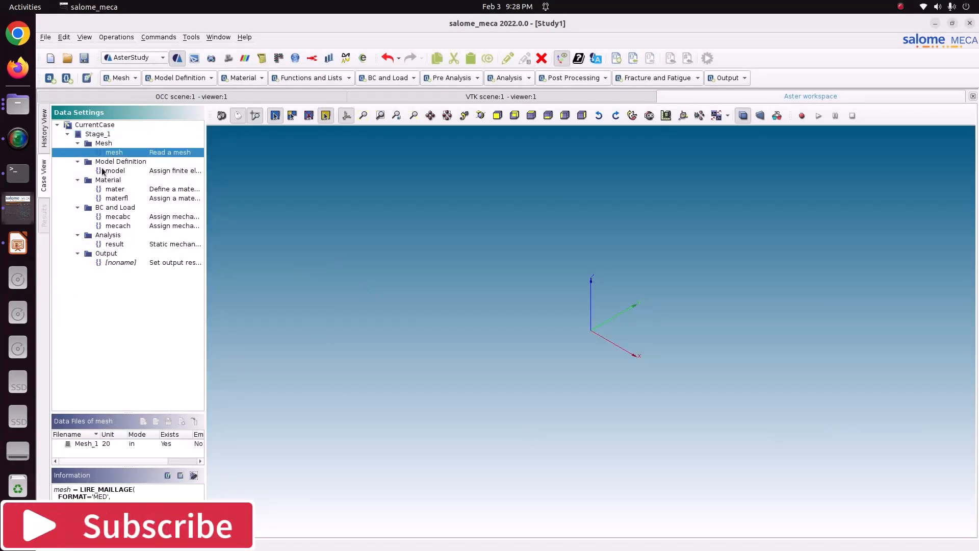
pyautogui.click(107, 171)
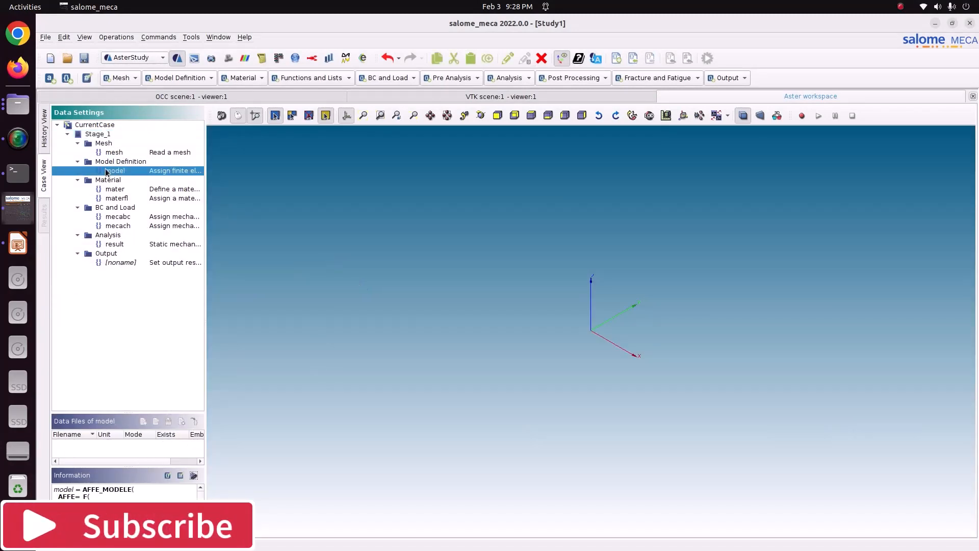
pyautogui.moveTo(118, 466); pyautogui.dragTo(123, 394)
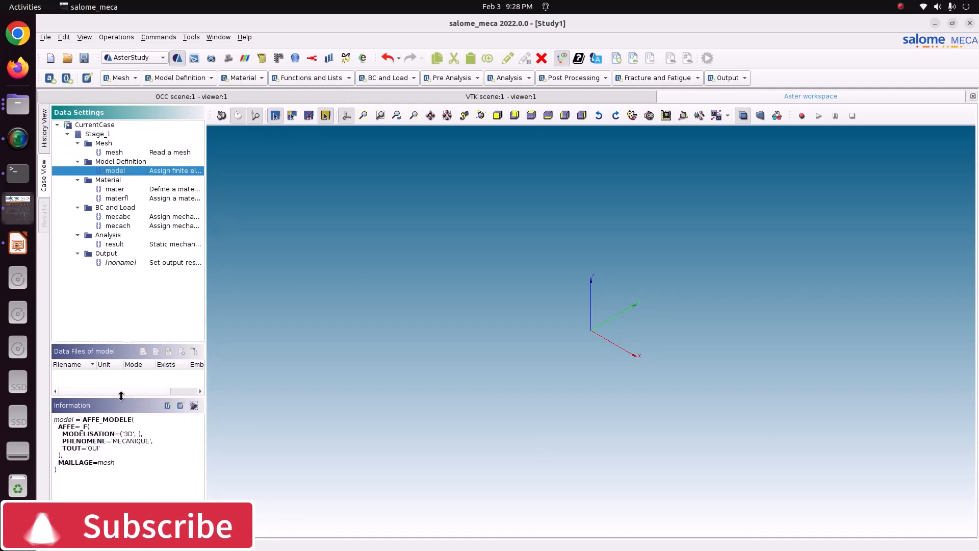
pyautogui.click(145, 191)
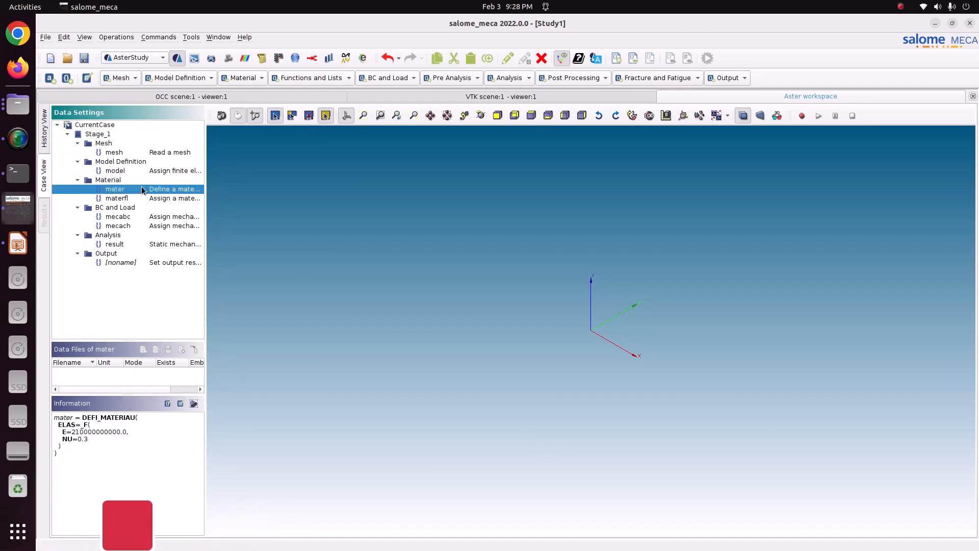
pyautogui.click(145, 198)
pyautogui.click(148, 216)
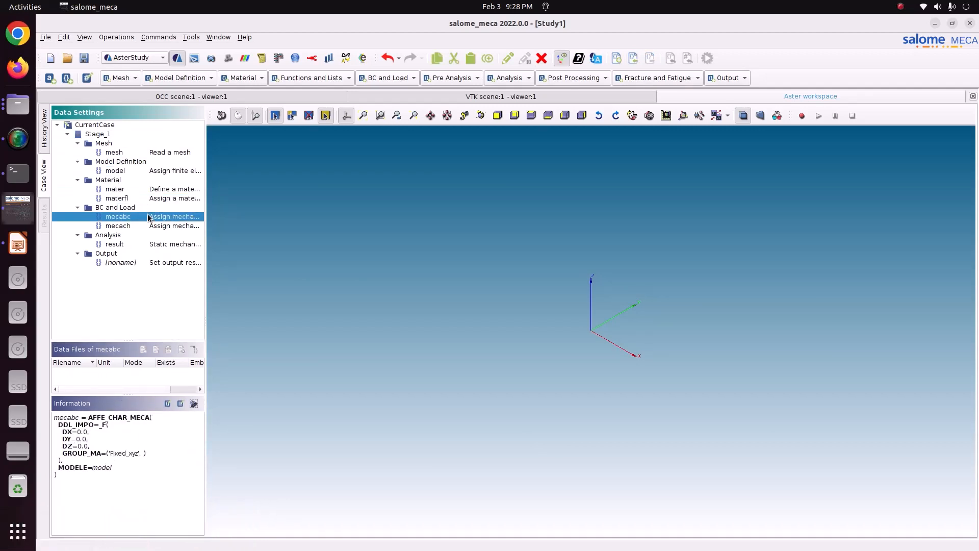
pyautogui.click(148, 226)
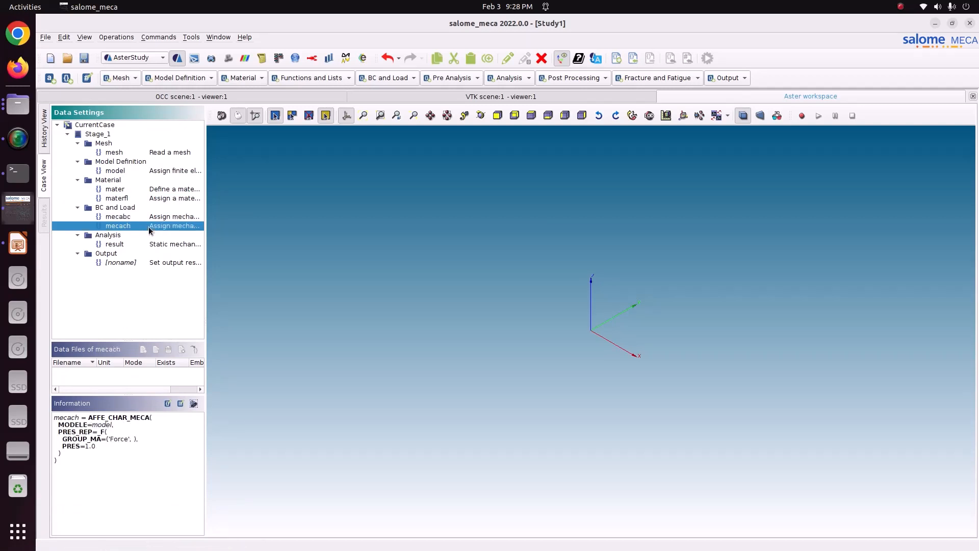
# Step: Edit the mecach load: disable PRES_REP, search the parameters for force and add one FORCE_FACE item
pyautogui.doubleClick(148, 226)
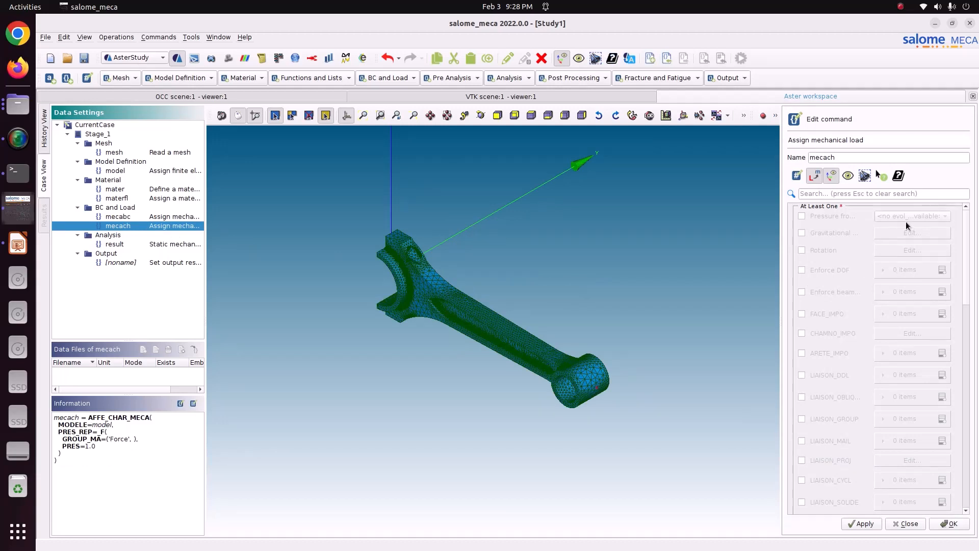
pyautogui.scroll(-10, 824, 386)
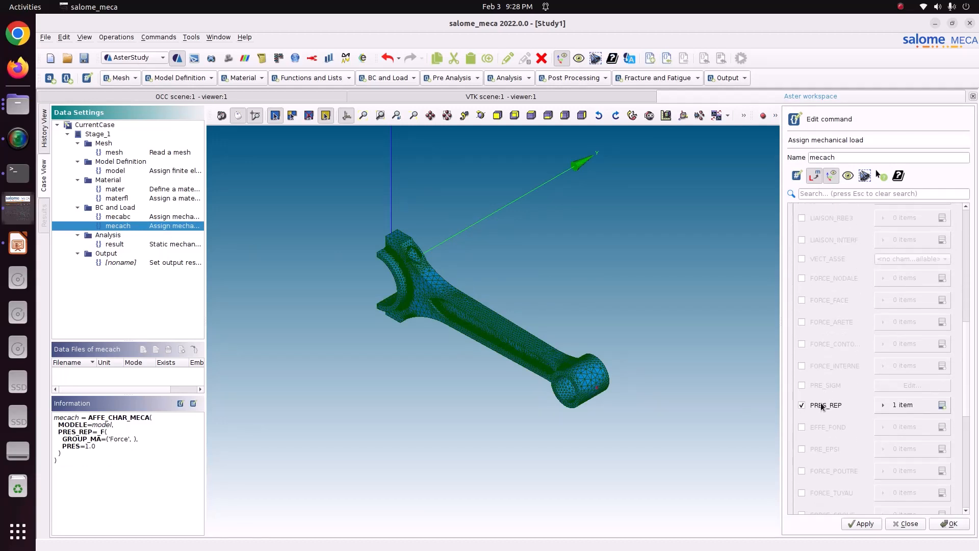
pyautogui.scroll(6, 822, 403)
pyautogui.scroll(4, 822, 406)
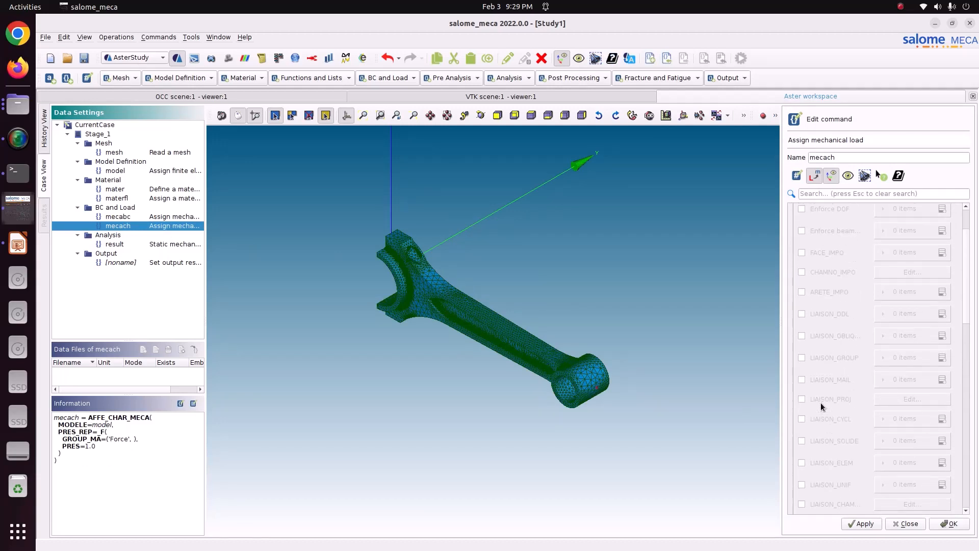
pyautogui.click(827, 194)
pyautogui.write('force')
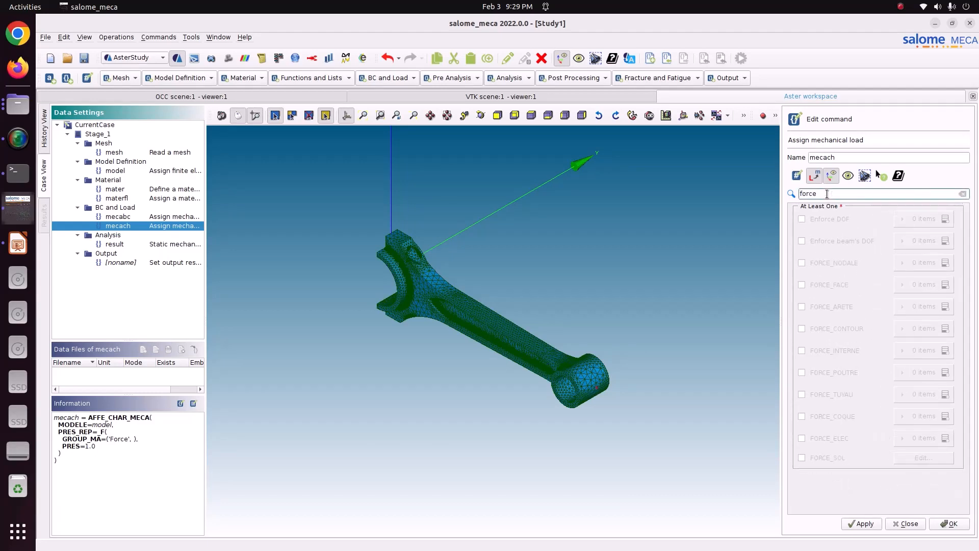
pyautogui.click(822, 283)
pyautogui.click(928, 286)
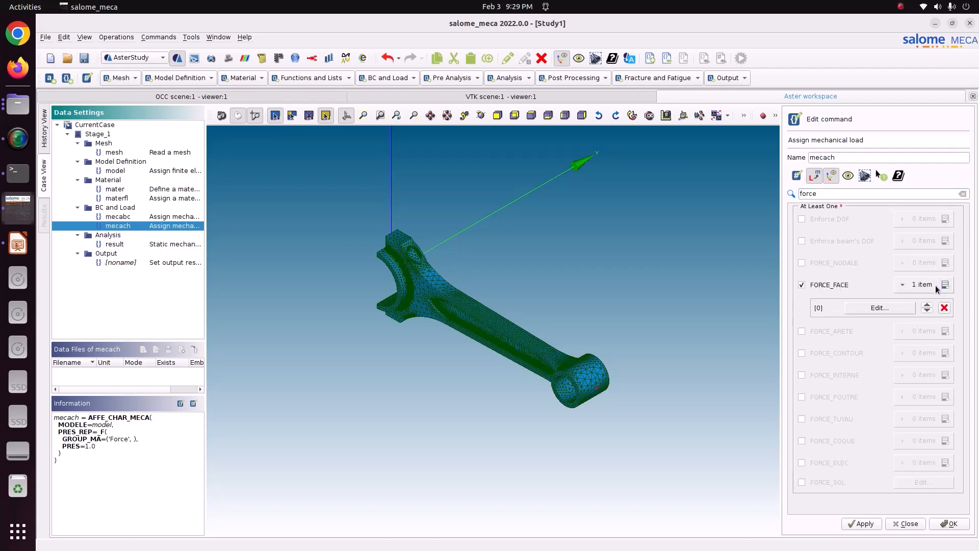
# Step: Edit the FORCE_FACE item and assign the Force element group to it
pyautogui.click(906, 307)
pyautogui.click(481, 117)
pyautogui.moveTo(652, 357); pyautogui.dragTo(508, 232)
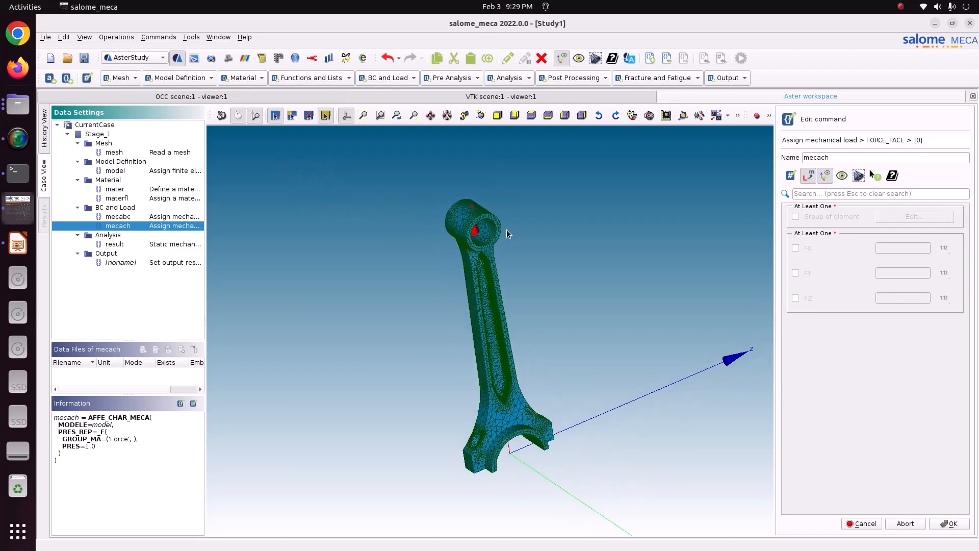
pyautogui.scroll(-2, 479, 271)
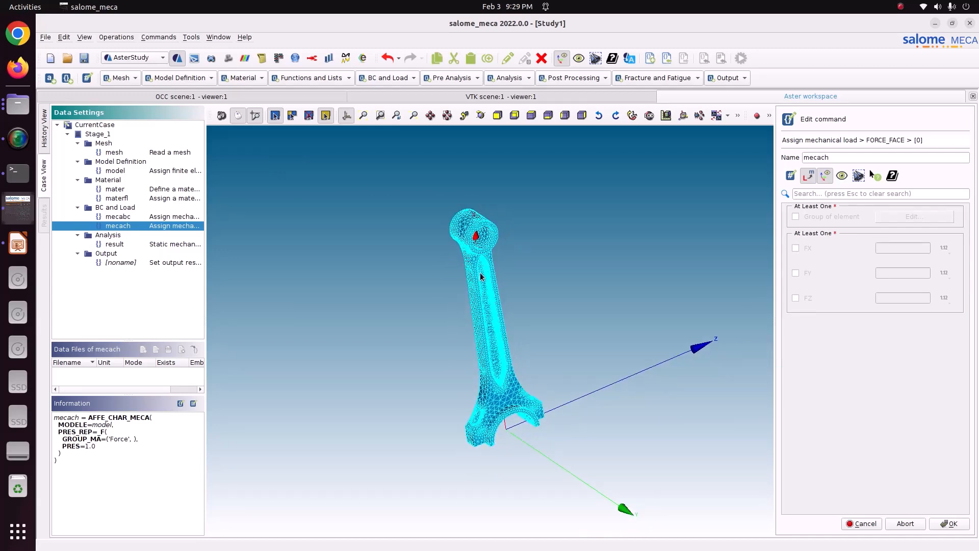
pyautogui.scroll(1, 485, 267)
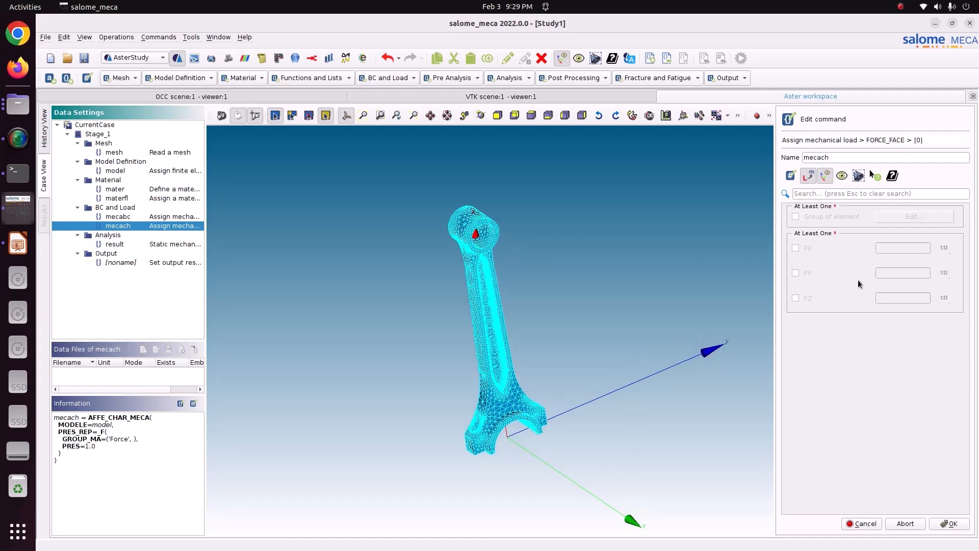
pyautogui.click(815, 216)
pyautogui.click(883, 218)
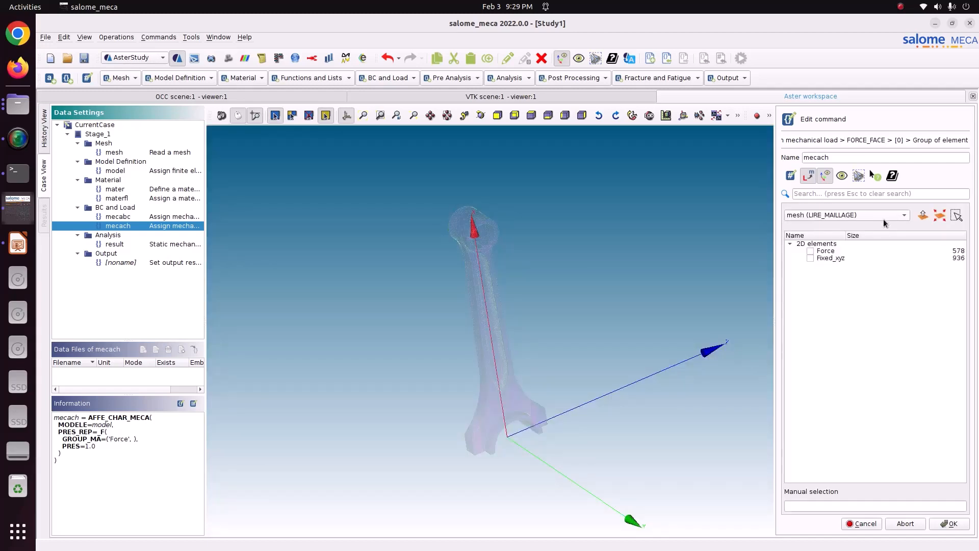
pyautogui.click(811, 251)
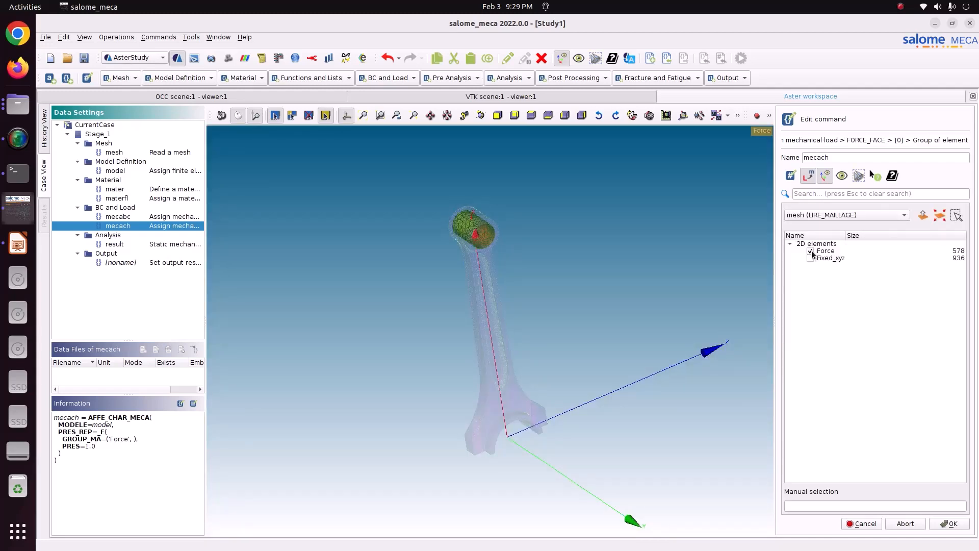
pyautogui.click(942, 522)
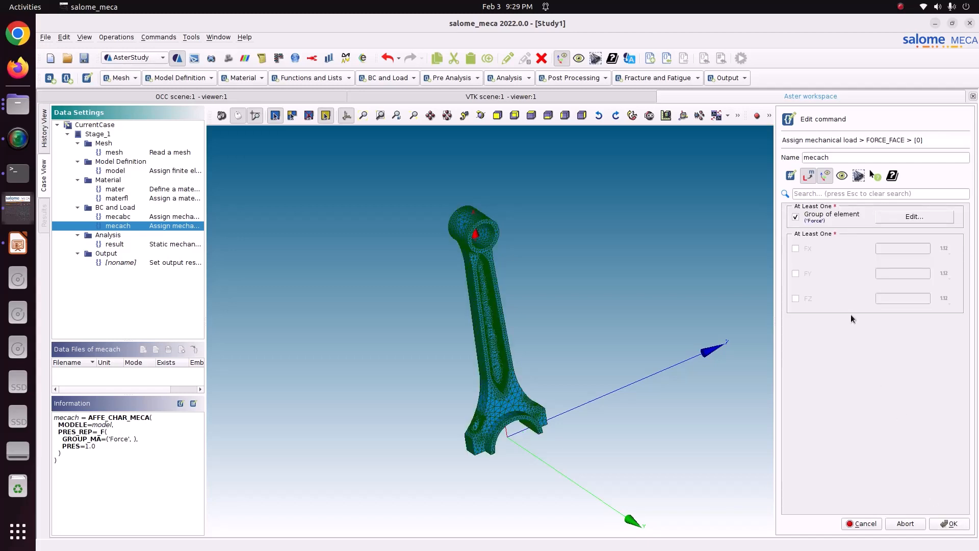
# Step: Enable FX on the face force, switch it to a variable and name the new variable Force
pyautogui.click(800, 248)
pyautogui.click(944, 248)
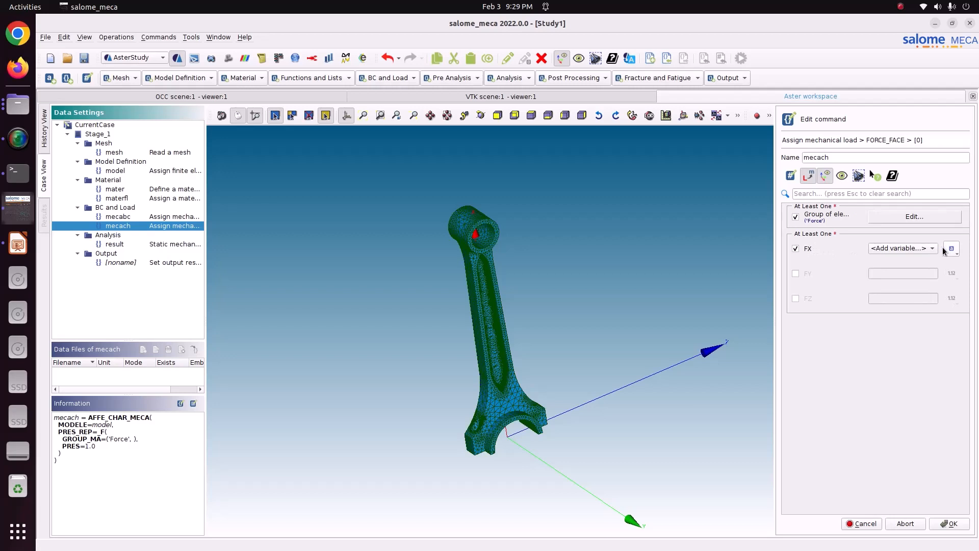
pyautogui.click(913, 248)
pyautogui.click(913, 248)
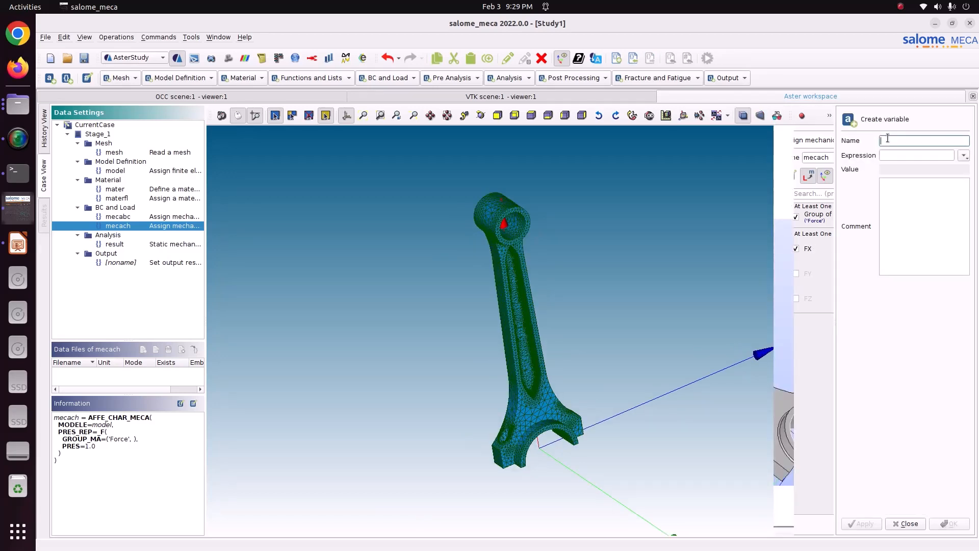
pyautogui.write('Force')
# Step: Check the force on slide 2 of Connecting_rod.pptx in LibreOffice Impress and, back in salome_meca, start the variable's expression with -10000/
pyautogui.click(894, 155)
pyautogui.click(18, 244)
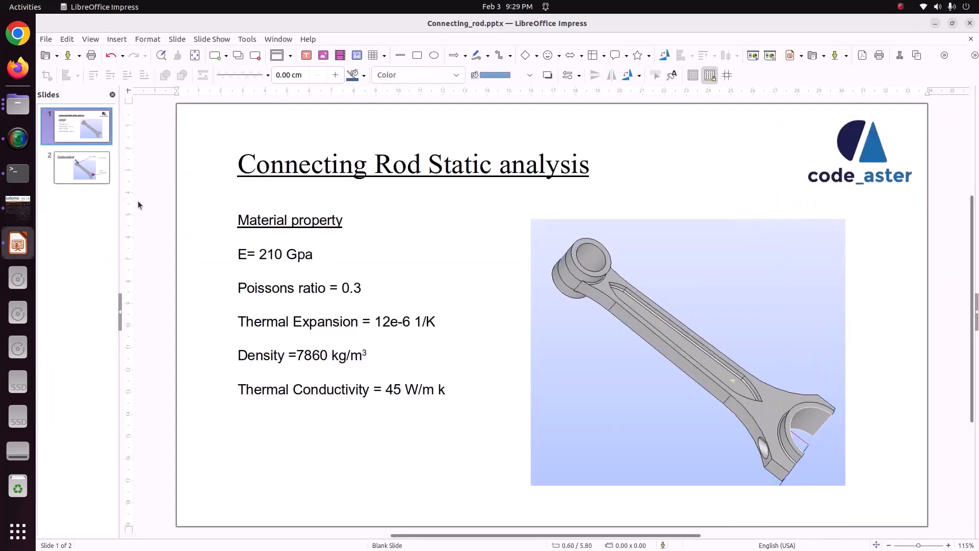
pyautogui.click(103, 168)
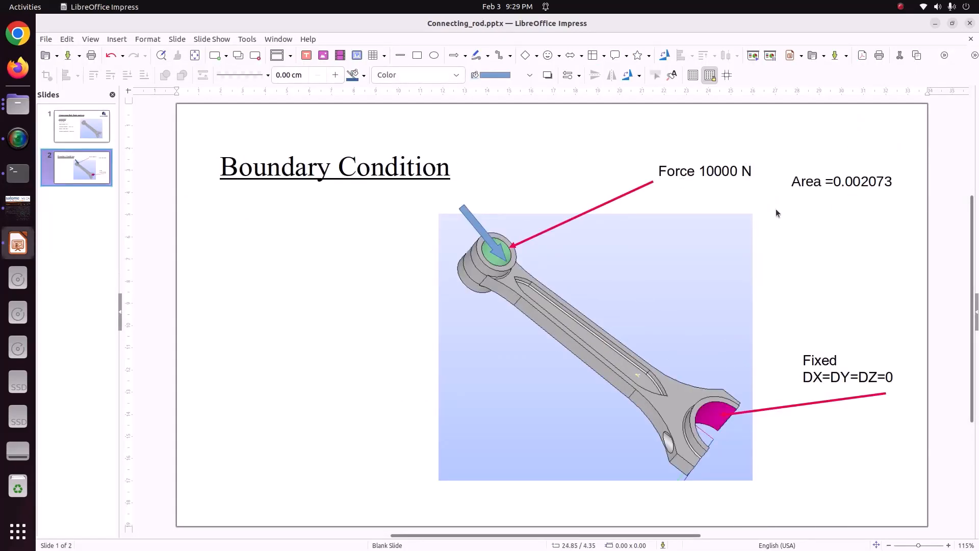
pyautogui.click(18, 206)
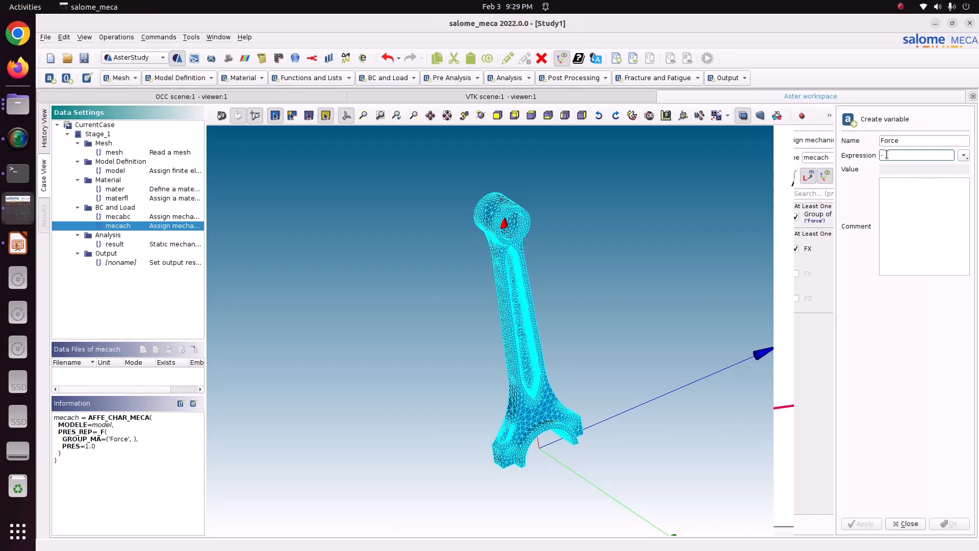
pyautogui.write('10000/')
# Step: Copy the area 0.002073 from the Impress slide and append it in salome_meca to complete the expression -10000/0.002073
pyautogui.click(18, 244)
pyautogui.click(842, 194)
pyautogui.moveTo(833, 182); pyautogui.dragTo(921, 187)
pyautogui.hotkey('ctrl', 'c')
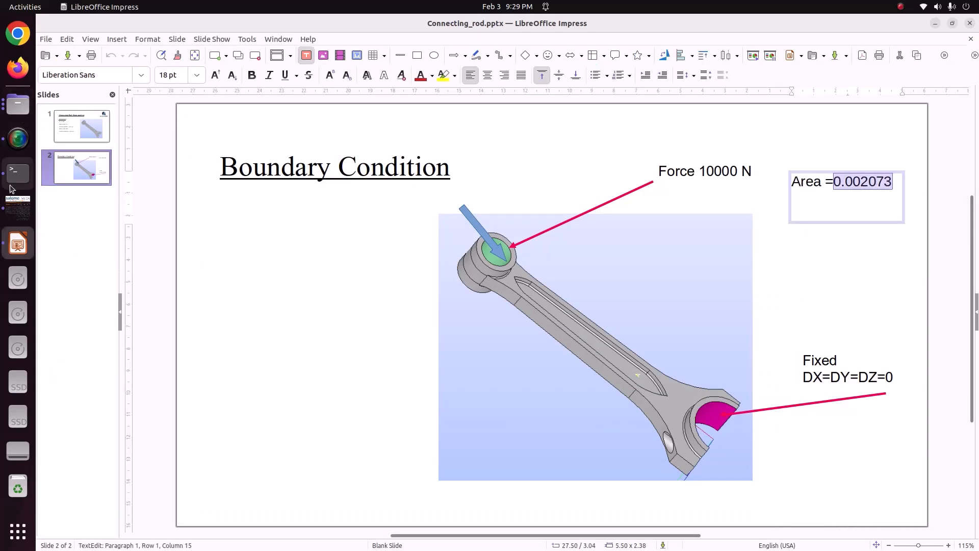
pyautogui.hotkey('alt', 'Tab')
pyautogui.hotkey('ctrl', 'v')
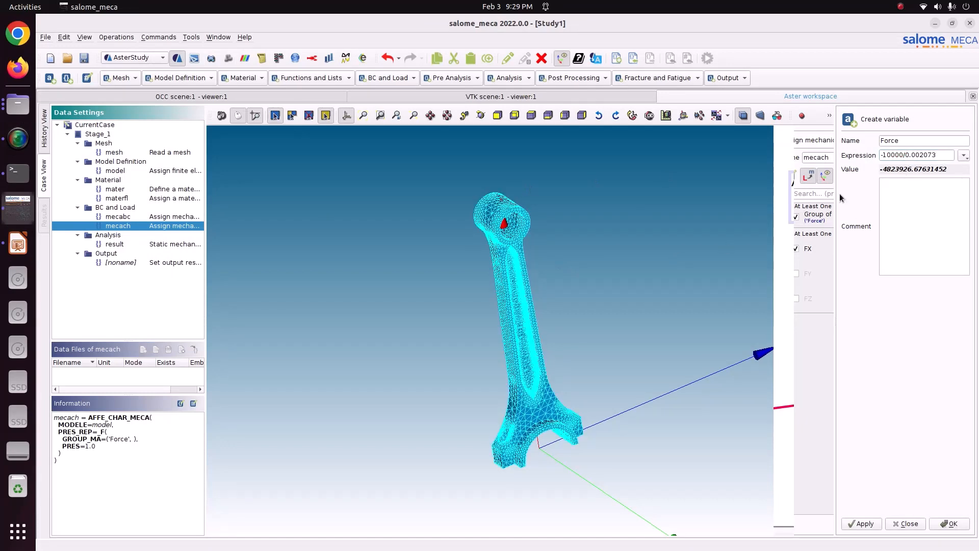
pyautogui.moveTo(906, 154); pyautogui.dragTo(878, 155)
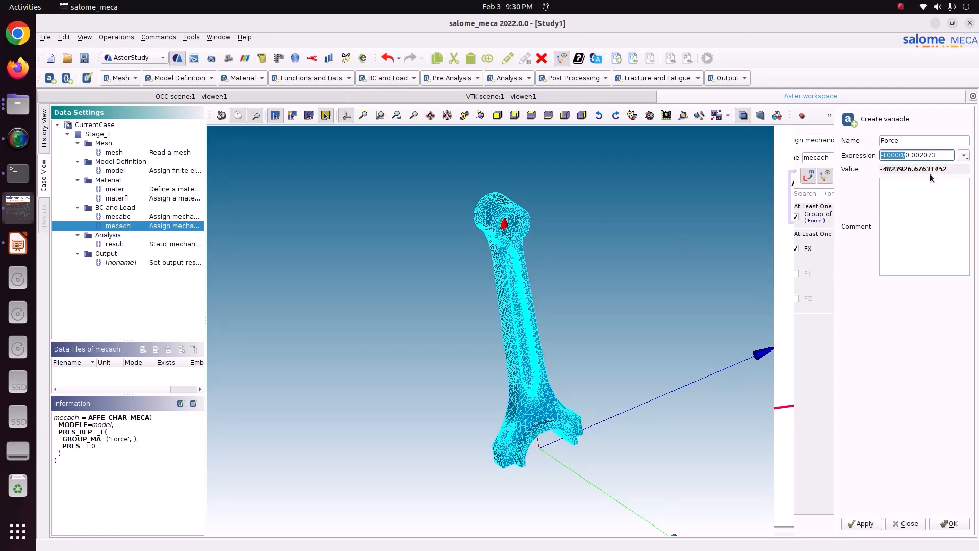
pyautogui.moveTo(947, 169); pyautogui.dragTo(873, 170)
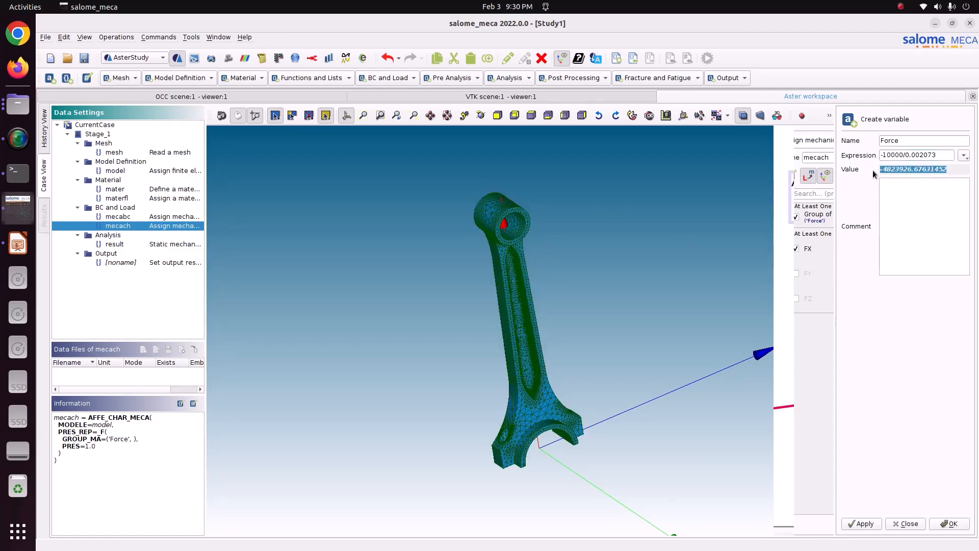
# Step: Save the Force variable as the FX value, accept the FORCE_FACE item and store the mecach command
pyautogui.click(862, 523)
pyautogui.click(906, 524)
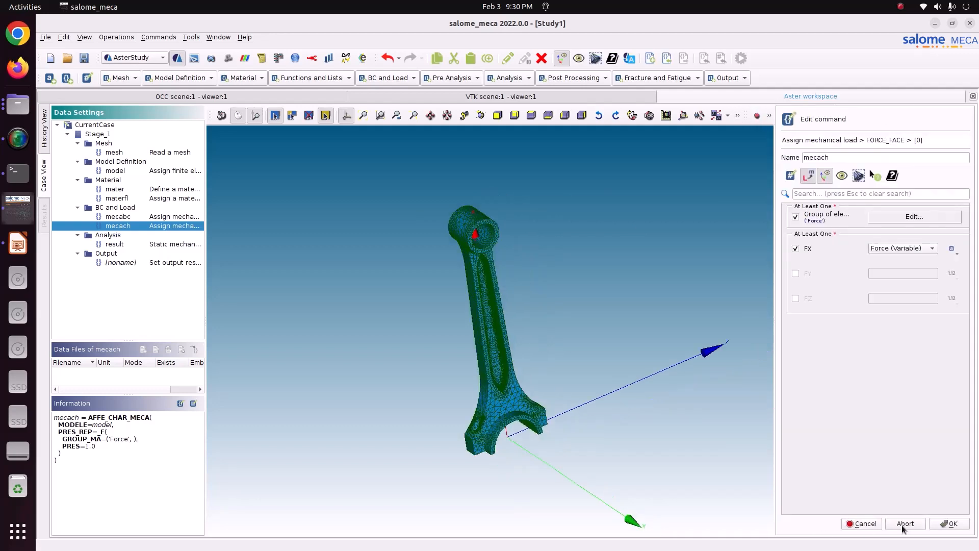
pyautogui.click(950, 523)
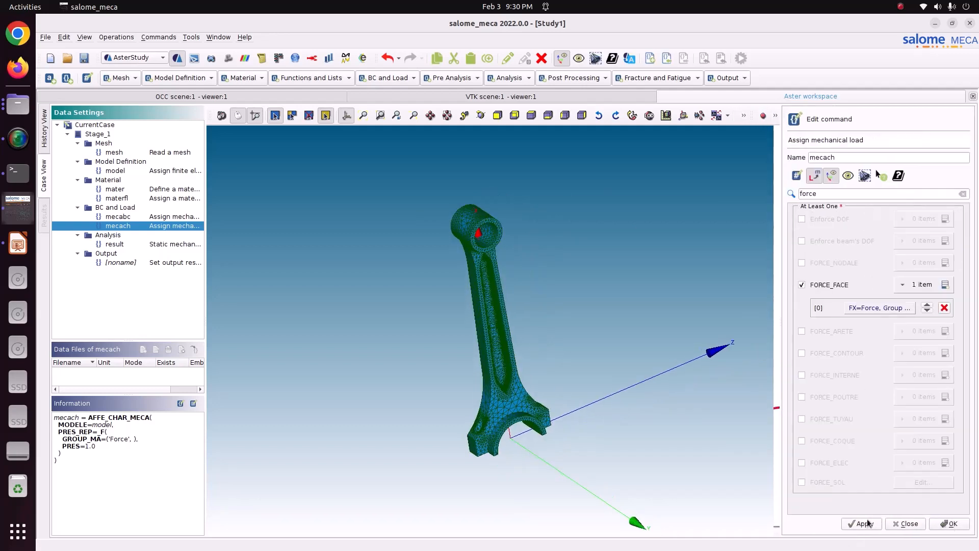
pyautogui.click(862, 523)
pyautogui.click(949, 523)
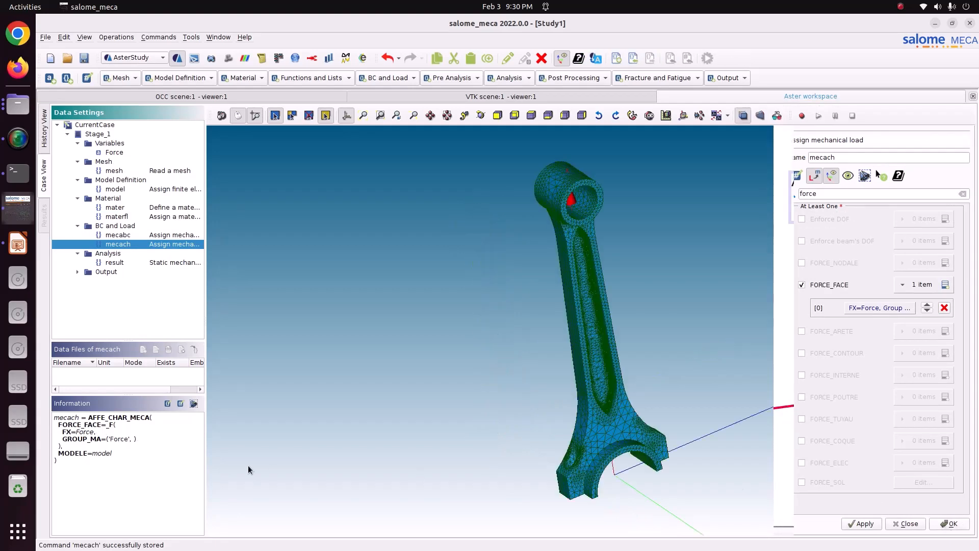
# Step: Review the Force variable's expression and the result command's definition, and save the study
pyautogui.click(114, 153)
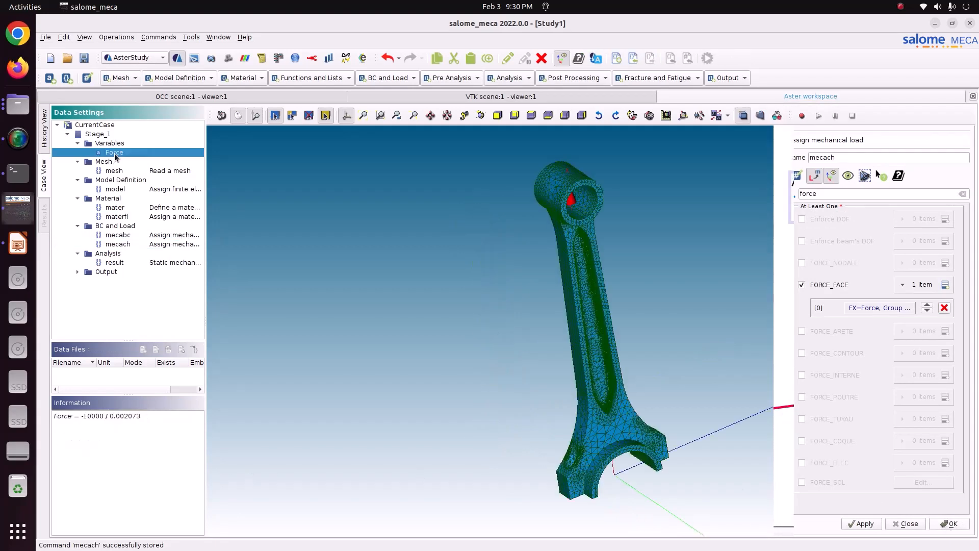
pyautogui.click(122, 265)
pyautogui.hotkey('ctrl', 's')
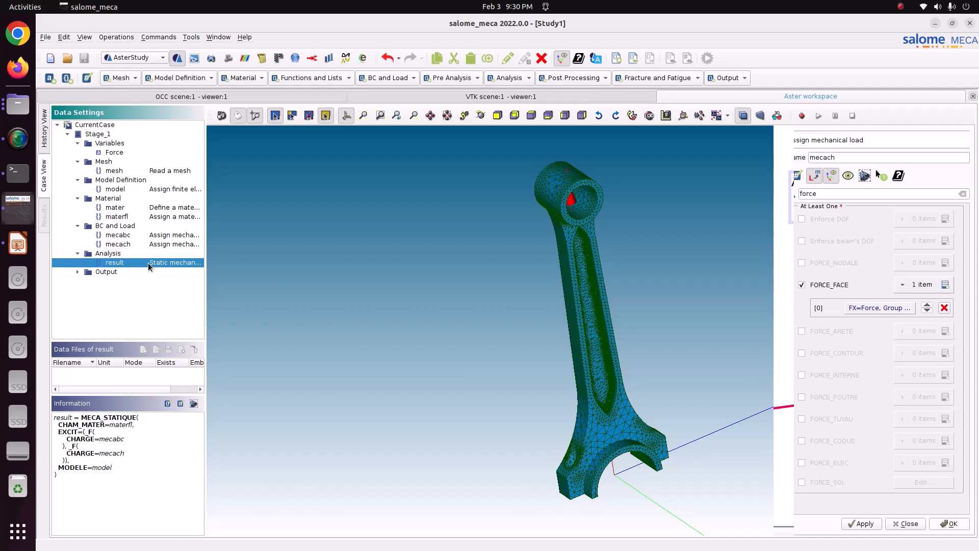
# Step: Add a CALC_CHAMP post-processing command that reuses the input object, with CONTRAINTE and CRITERES enabled
pyautogui.click(564, 78)
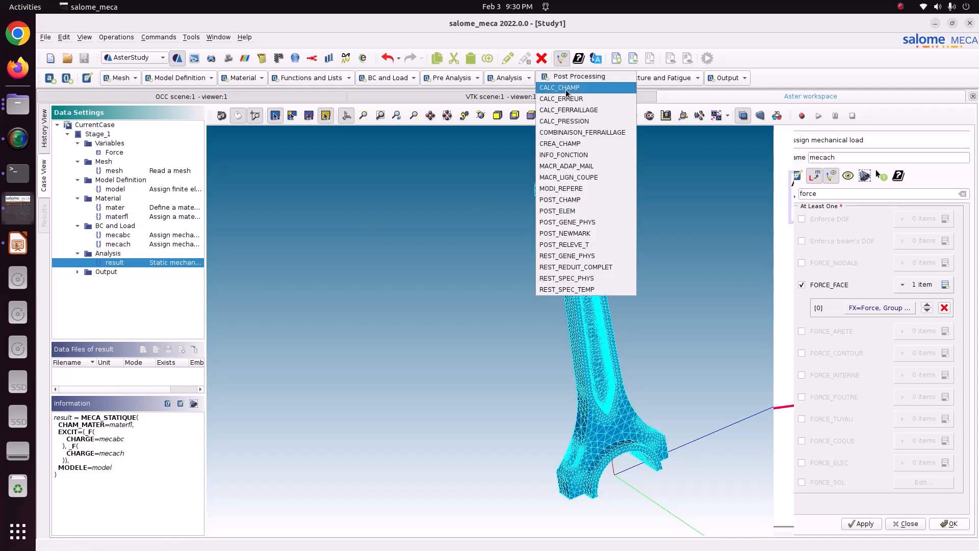
pyautogui.click(567, 90)
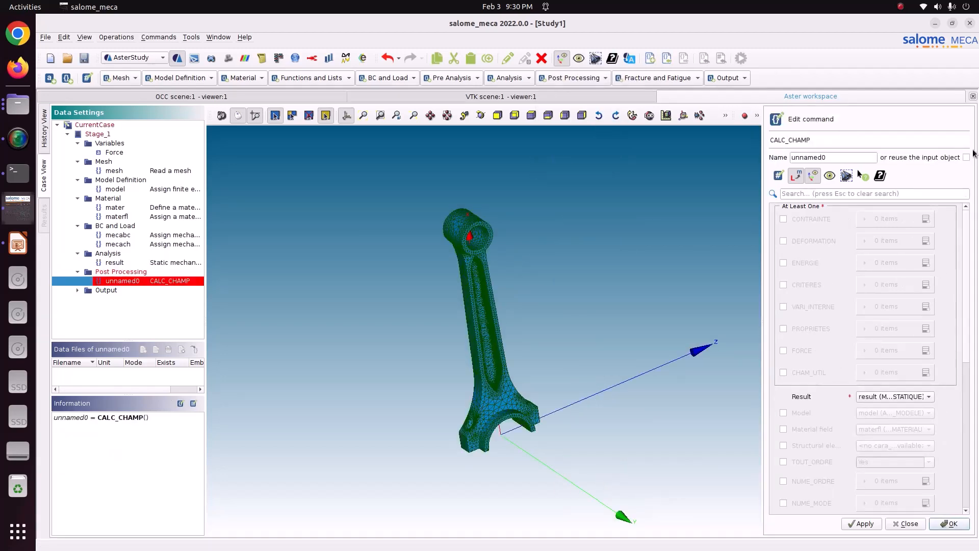
pyautogui.click(967, 157)
pyautogui.click(783, 219)
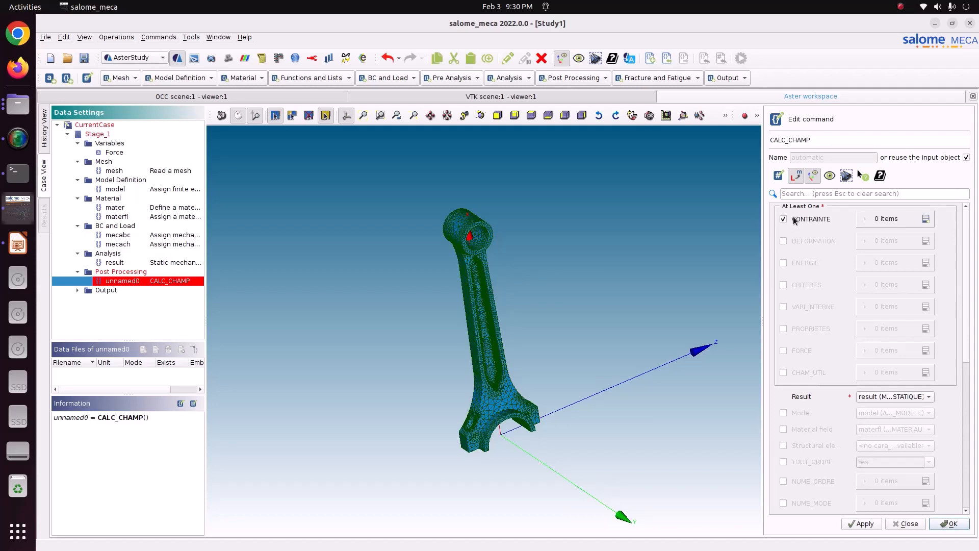
pyautogui.click(804, 285)
# Step: Add two CONTRAINTE items to the CALC_CHAMP command and set them to SIGM_ELNO and SIGM_NOEU
pyautogui.click(925, 219)
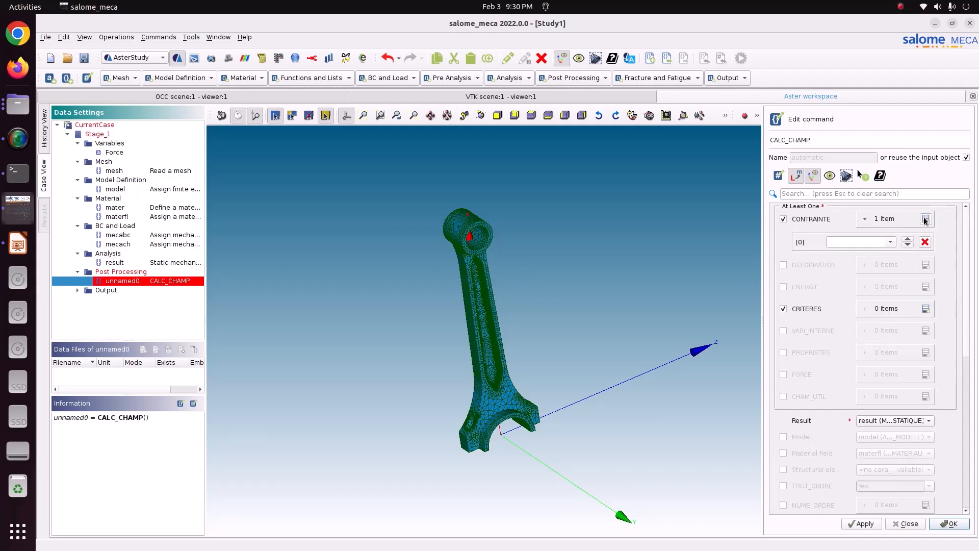
pyautogui.click(925, 218)
pyautogui.click(890, 242)
pyautogui.scroll(-5, 859, 291)
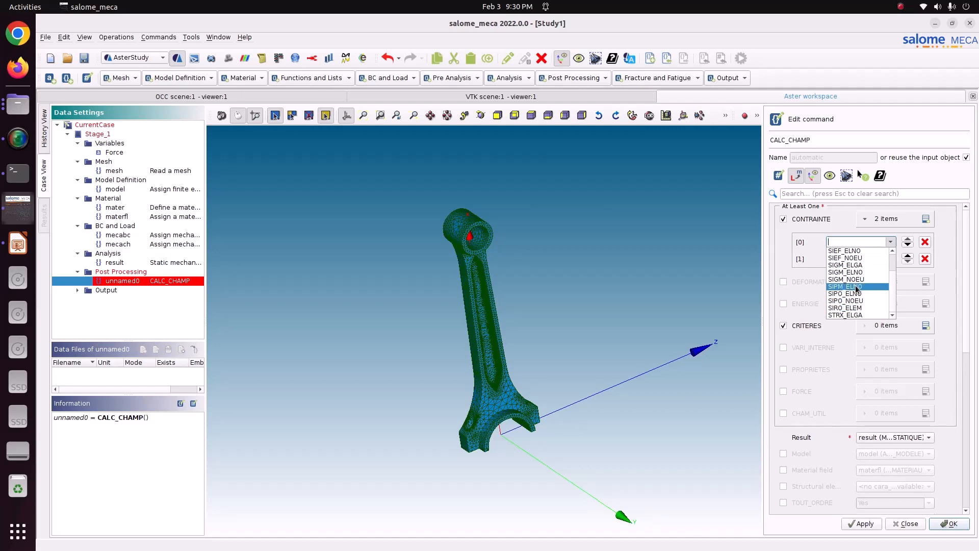
pyautogui.click(849, 272)
pyautogui.click(891, 259)
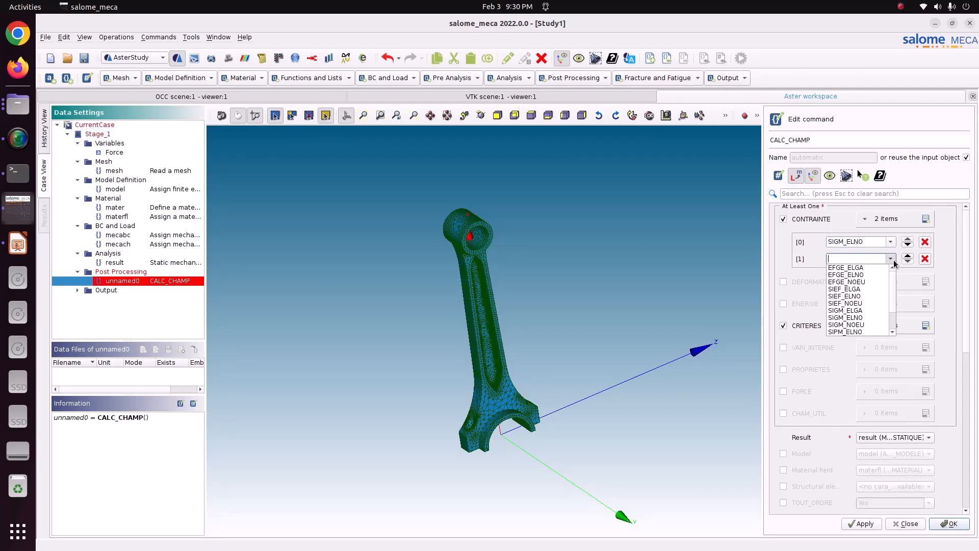
pyautogui.click(864, 323)
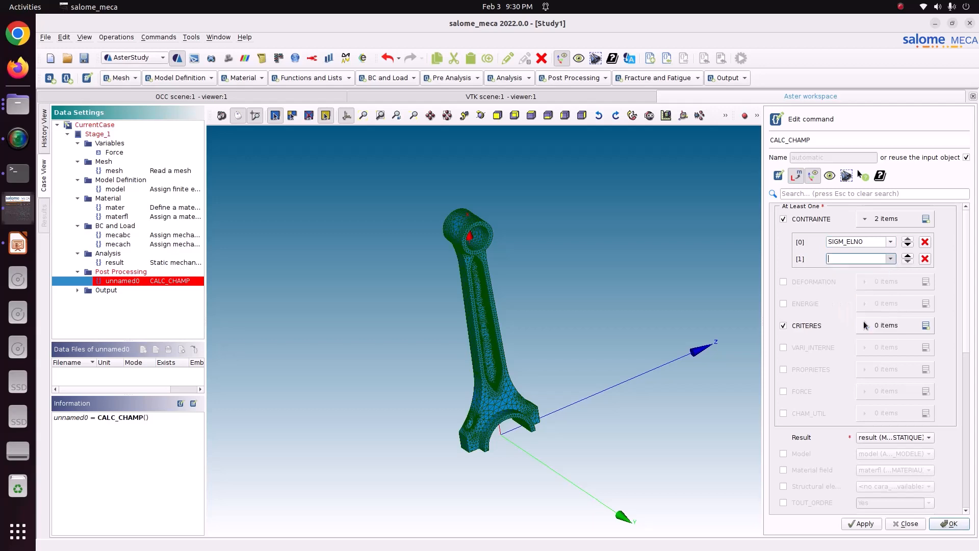
# Step: Add two CRITERES items set to SIEQ_ELNO and SIEQ_NOEU, and store the CALC_CHAMP command
pyautogui.click(925, 326)
pyautogui.click(925, 325)
pyautogui.click(862, 349)
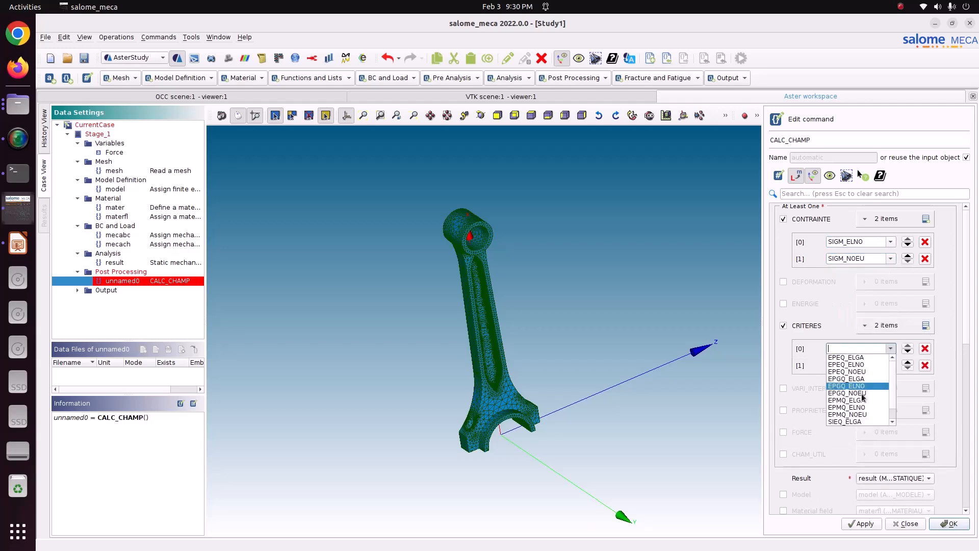
pyautogui.click(863, 415)
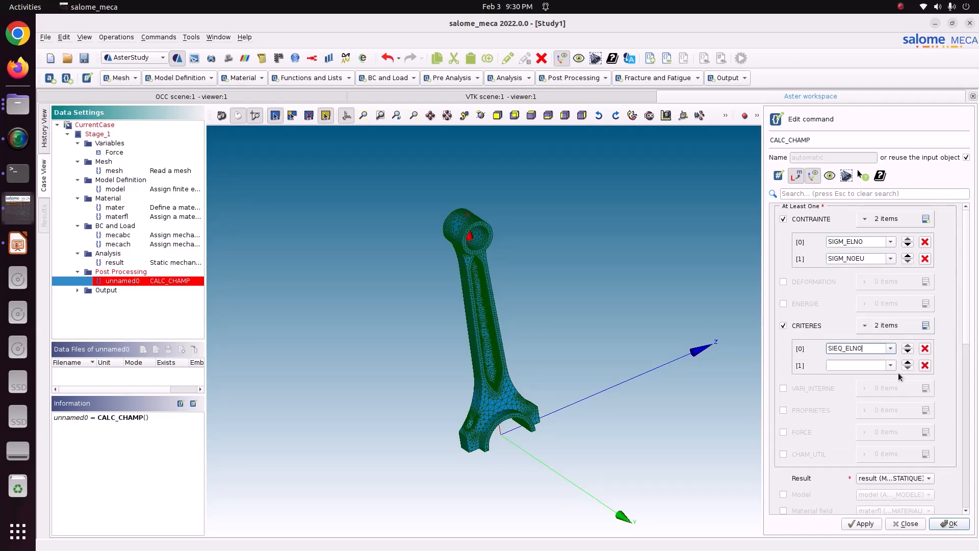
pyautogui.click(890, 365)
pyautogui.scroll(-1, 862, 428)
pyautogui.click(860, 436)
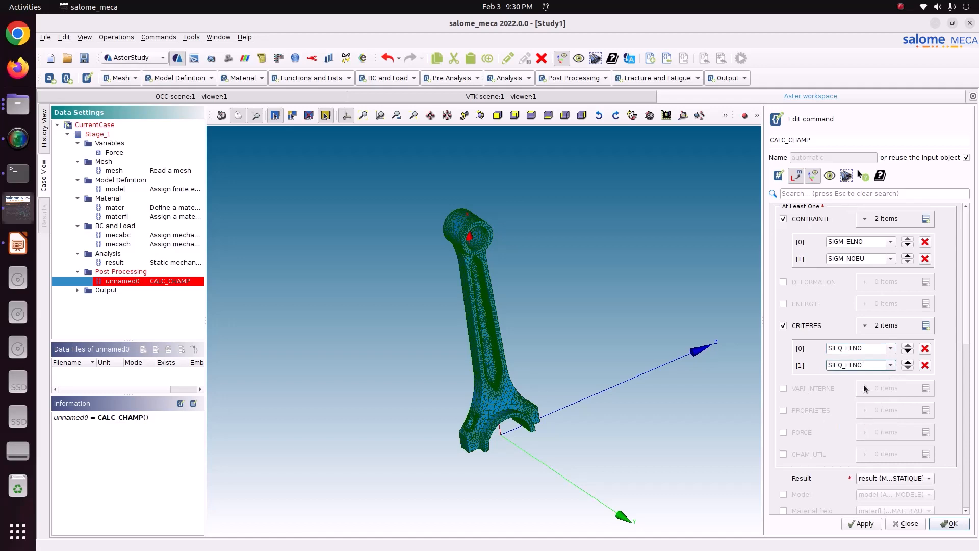
pyautogui.click(889, 365)
pyautogui.click(871, 442)
pyautogui.click(941, 524)
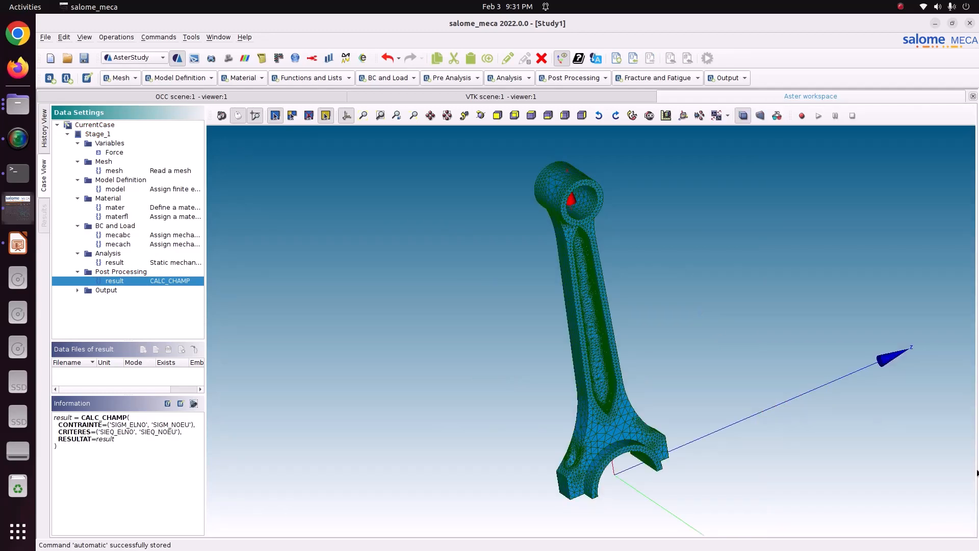
# Step: Set TOUT_CHAM to Yes for the result item of the output command, store the command and save the study
pyautogui.click(77, 289)
pyautogui.doubleClick(127, 299)
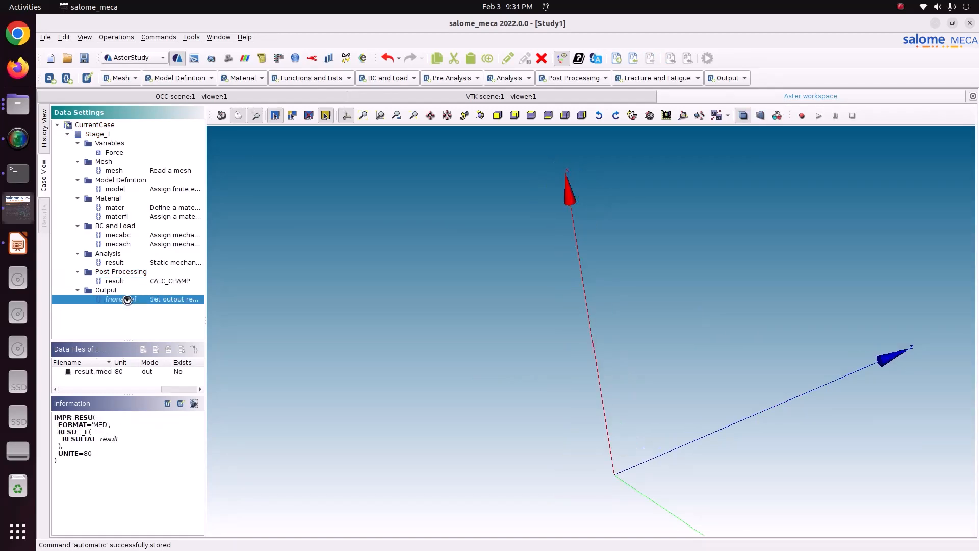
pyautogui.click(818, 232)
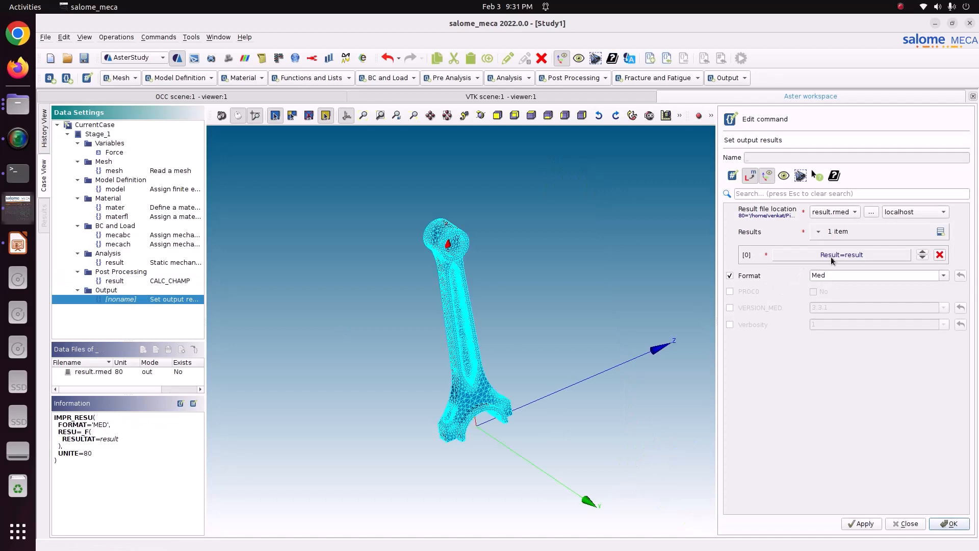
pyautogui.click(858, 253)
pyautogui.click(859, 253)
pyautogui.click(861, 259)
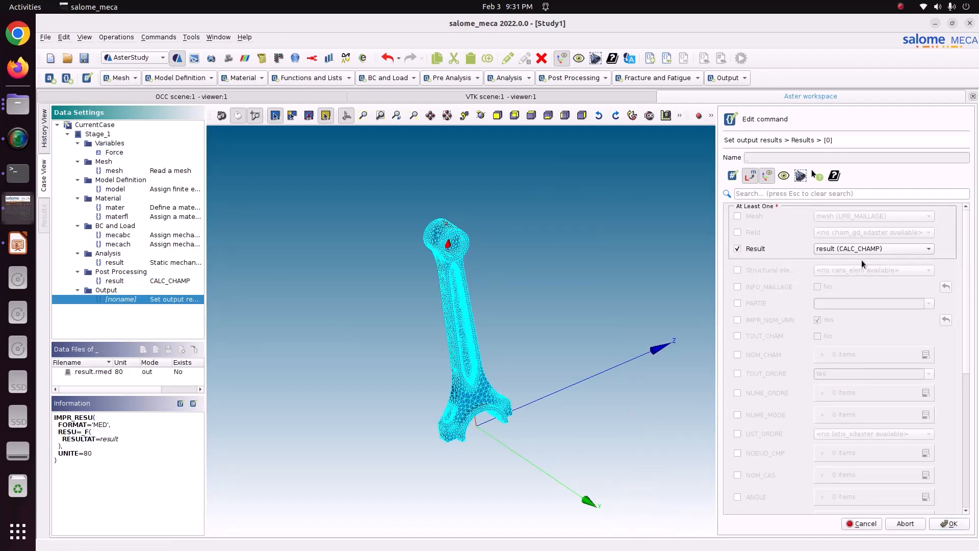
pyautogui.click(737, 335)
pyautogui.click(817, 336)
pyautogui.click(949, 524)
pyautogui.click(867, 524)
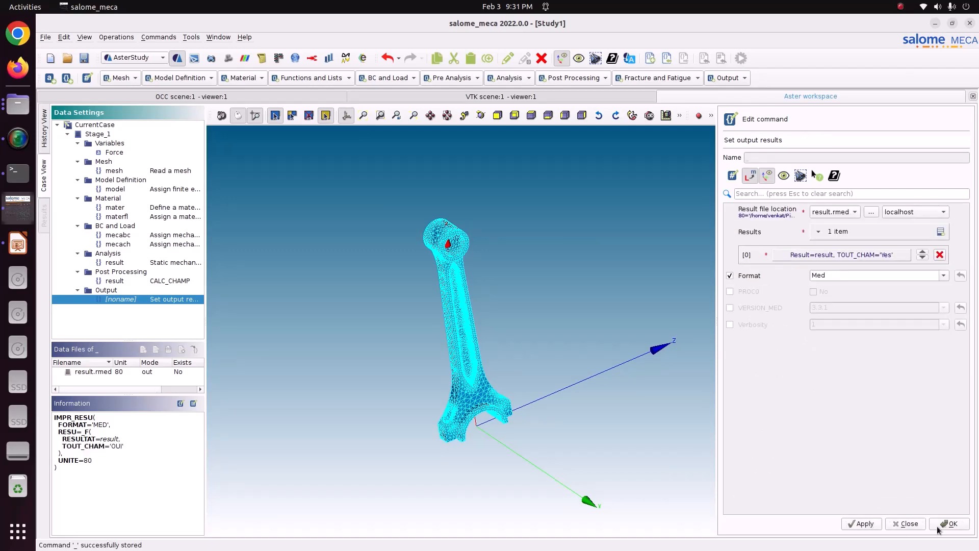
pyautogui.click(938, 525)
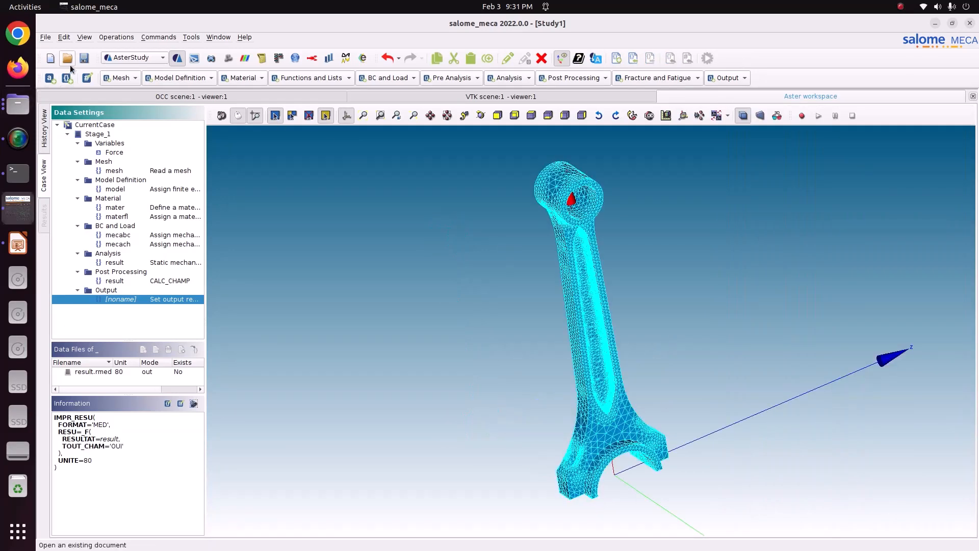
pyautogui.click(84, 58)
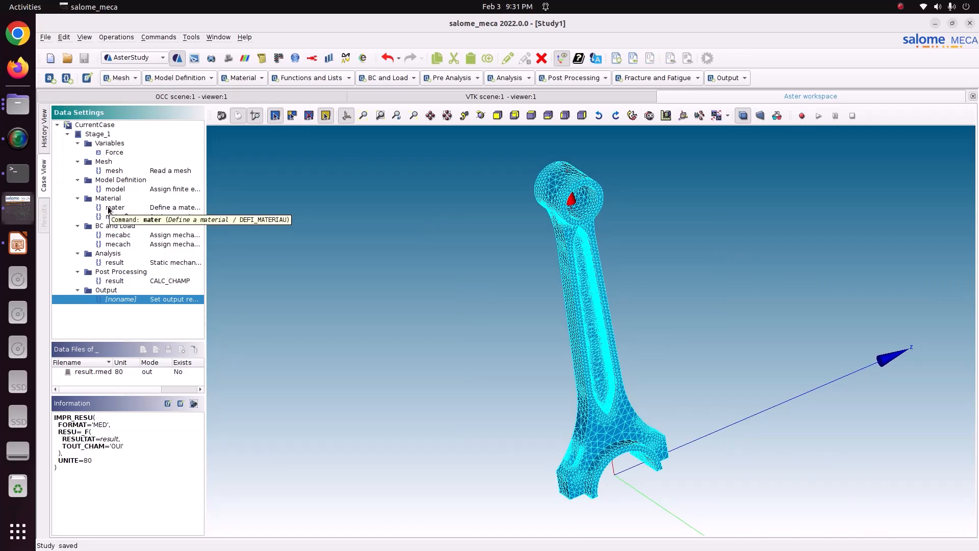
# Step: Run Stage_1 of the current case with memory set to 4048 and auto refresh every 5s
pyautogui.click(43, 139)
pyautogui.click(313, 128)
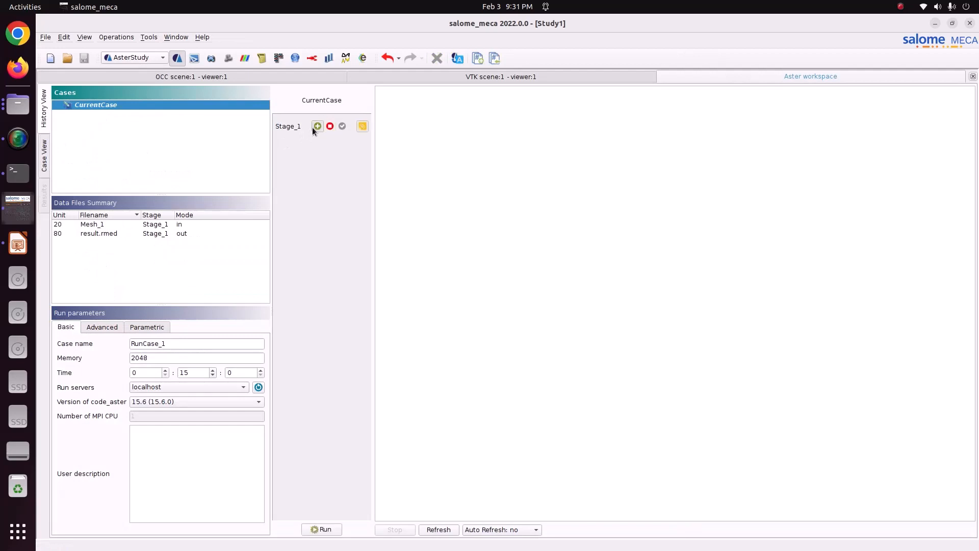
pyautogui.click(489, 530)
pyautogui.click(510, 480)
pyautogui.doubleClick(178, 358)
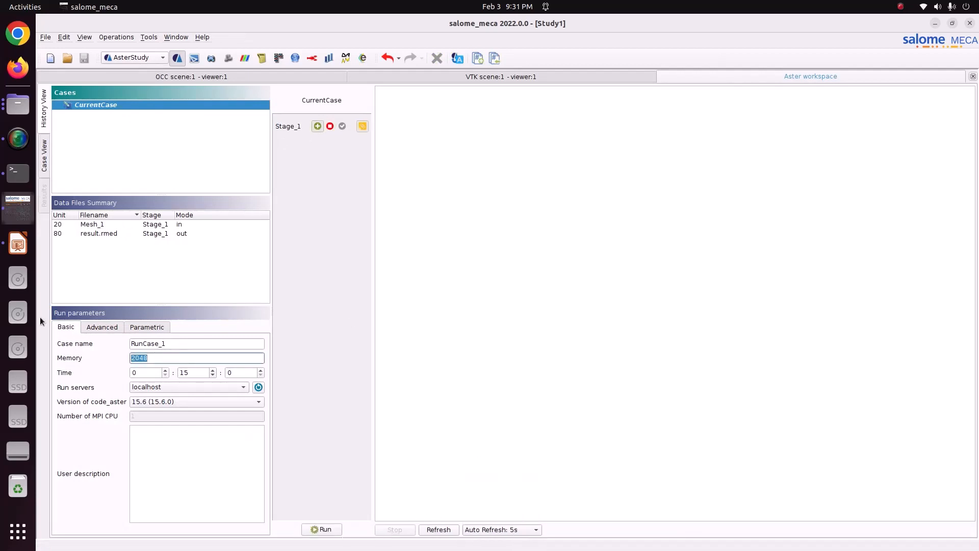
pyautogui.write('4048')
pyautogui.click(328, 529)
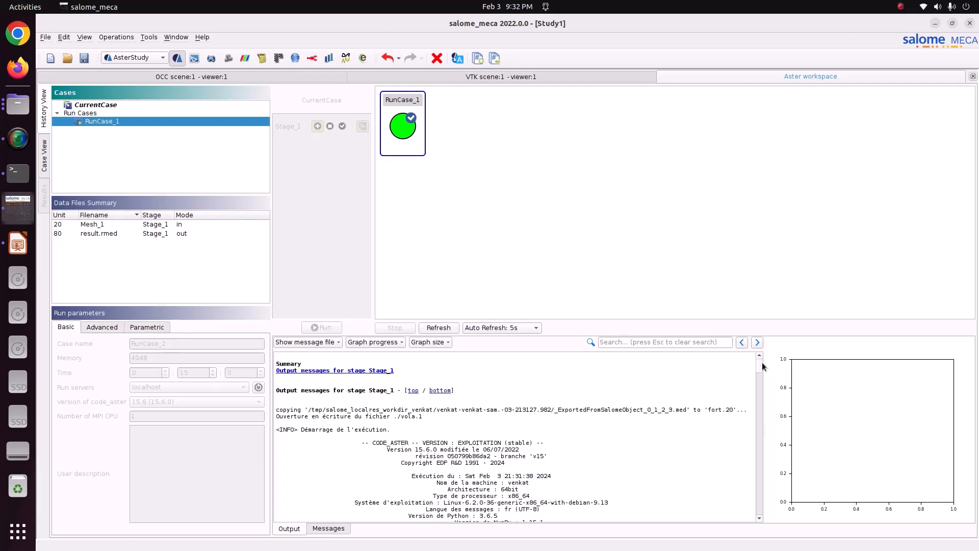
# Step: Check the end of the RunCase_1 output messages and save the study
pyautogui.moveTo(761, 363); pyautogui.dragTo(752, 511)
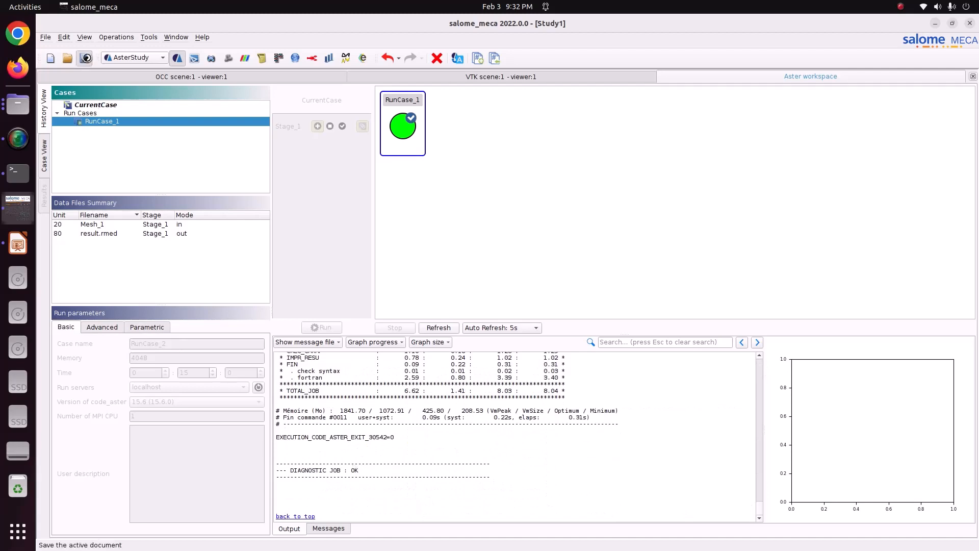
pyautogui.click(84, 57)
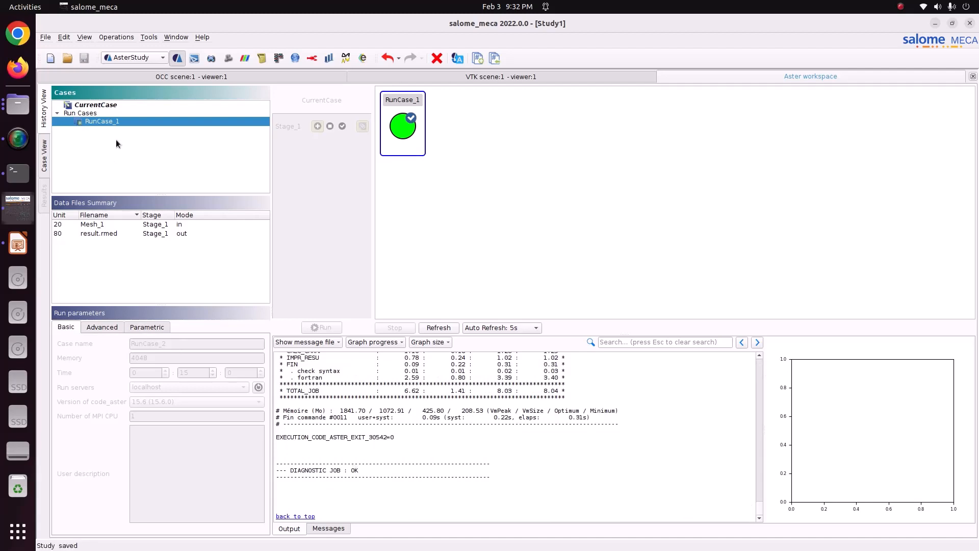
# Step: Switch to the ParaVIS module and open result.rmed from the Pictures/CODE_ASTER/82_connecting_rod folder
pyautogui.click(131, 59)
pyautogui.click(135, 104)
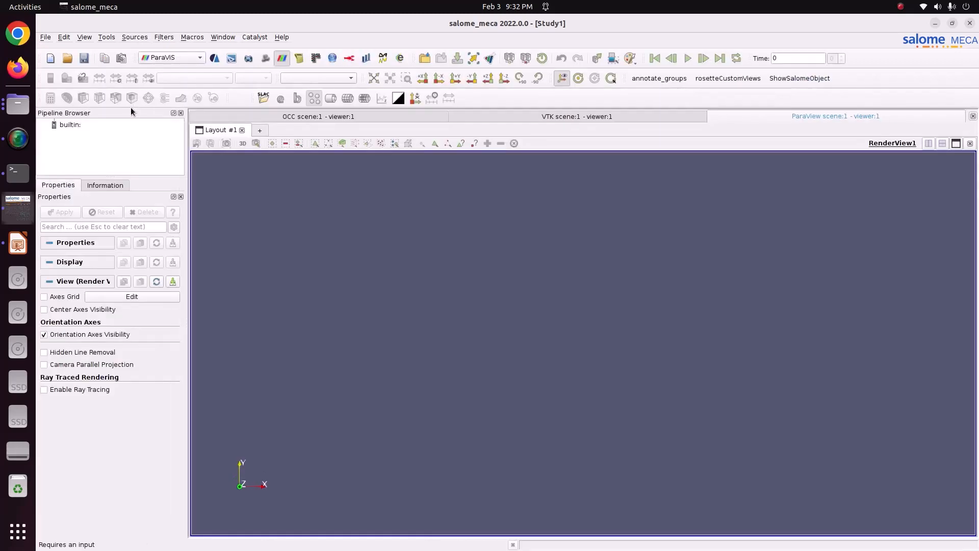
pyautogui.click(70, 126)
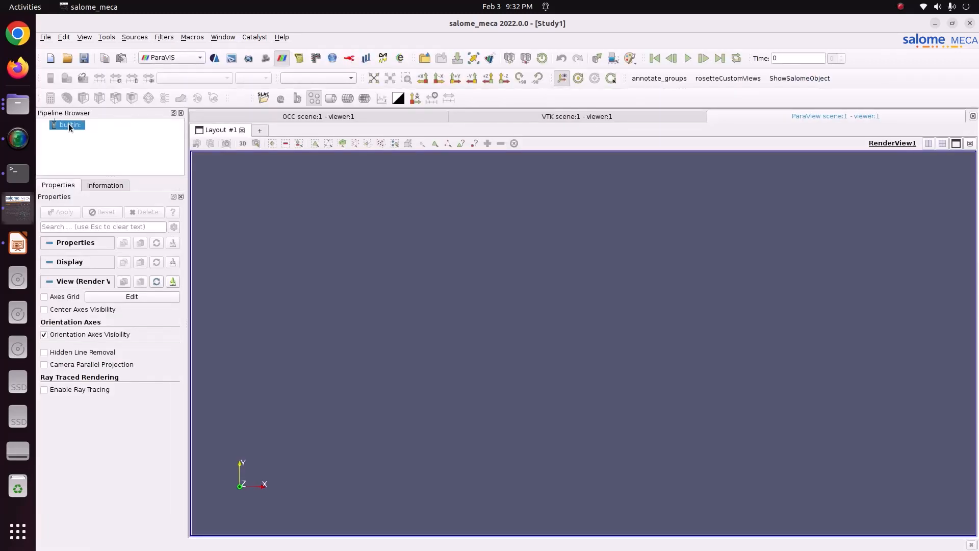
pyautogui.rightClick(70, 126)
pyautogui.click(84, 134)
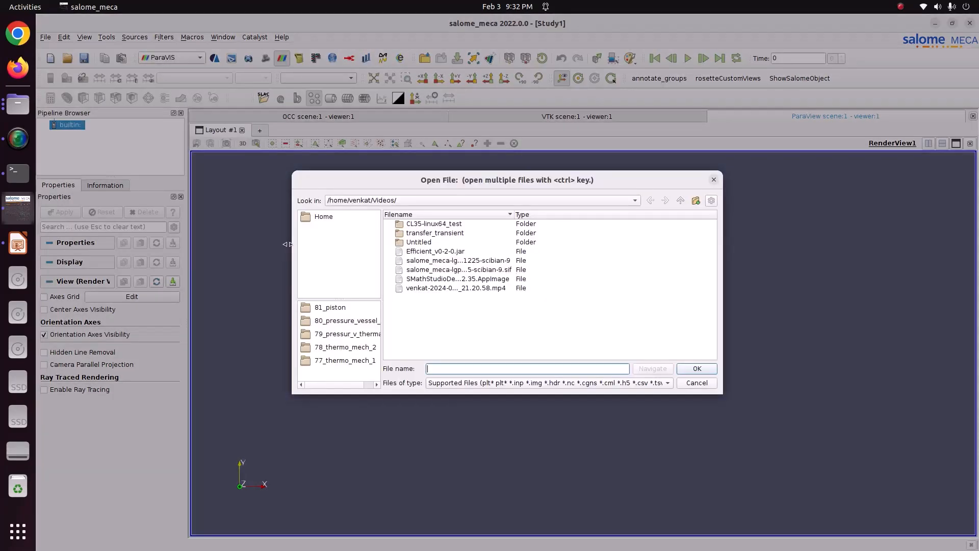
pyautogui.click(314, 222)
pyautogui.doubleClick(429, 317)
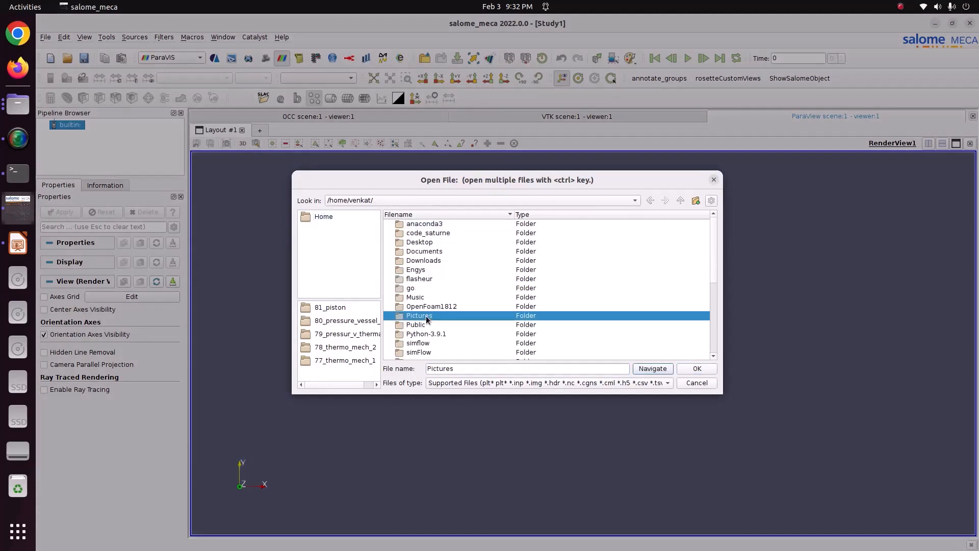
pyautogui.doubleClick(427, 233)
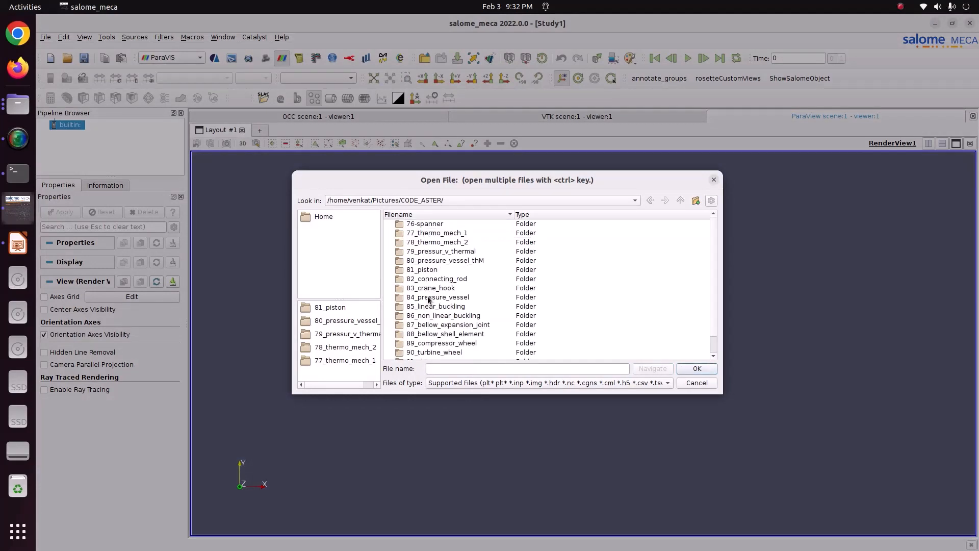
pyautogui.doubleClick(424, 280)
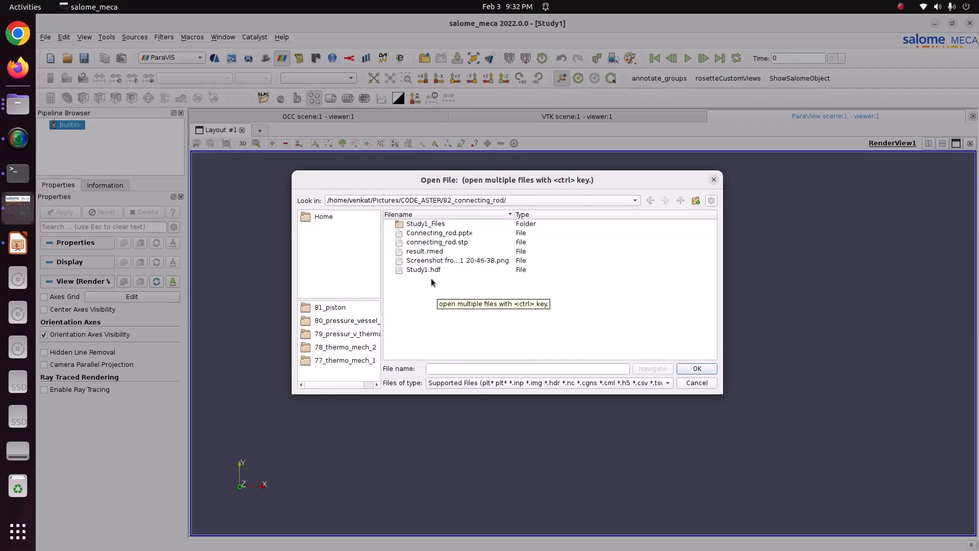
pyautogui.click(438, 252)
pyautogui.click(695, 366)
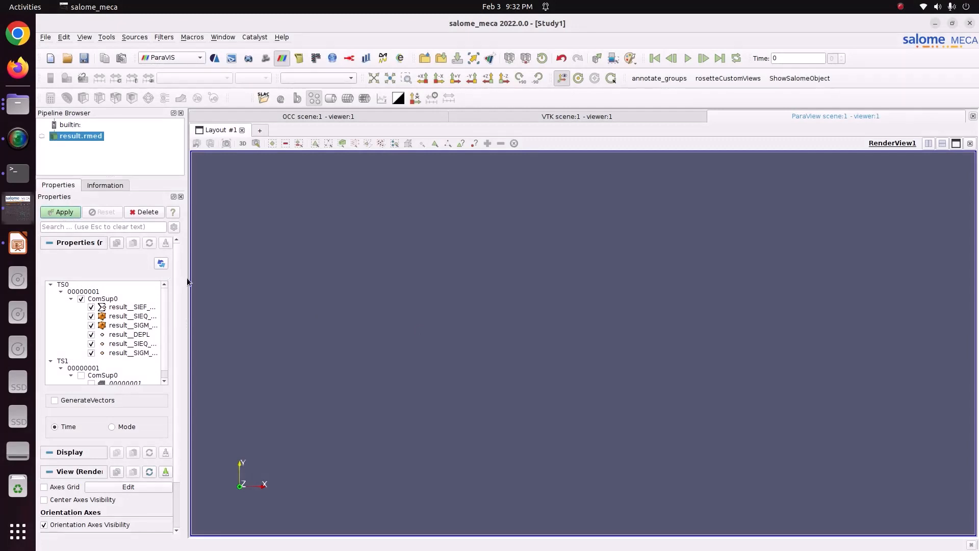
# Step: Load the result.rmed data into the view and color the connecting rod by result__DEPL magnitude
pyautogui.moveTo(186, 279); pyautogui.dragTo(233, 279)
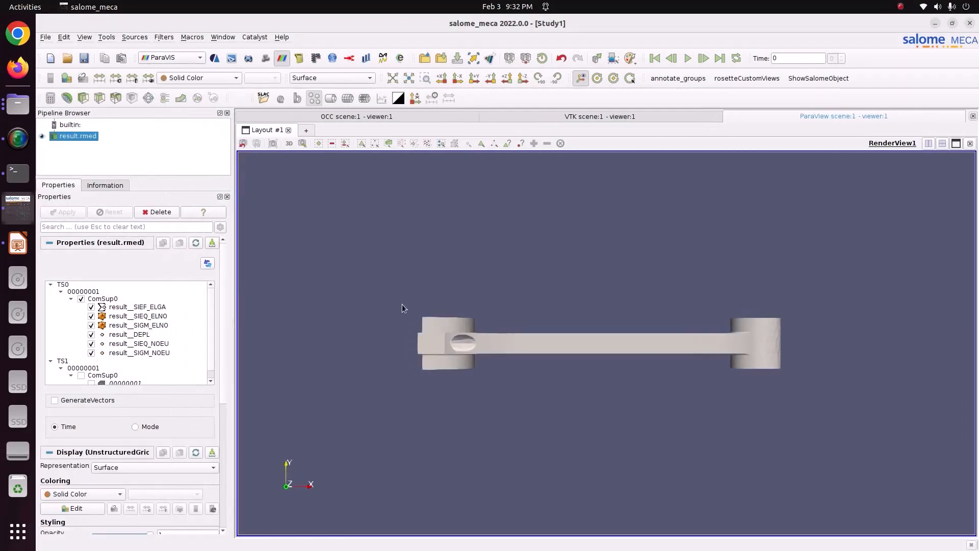
pyautogui.moveTo(402, 305); pyautogui.dragTo(649, 351)
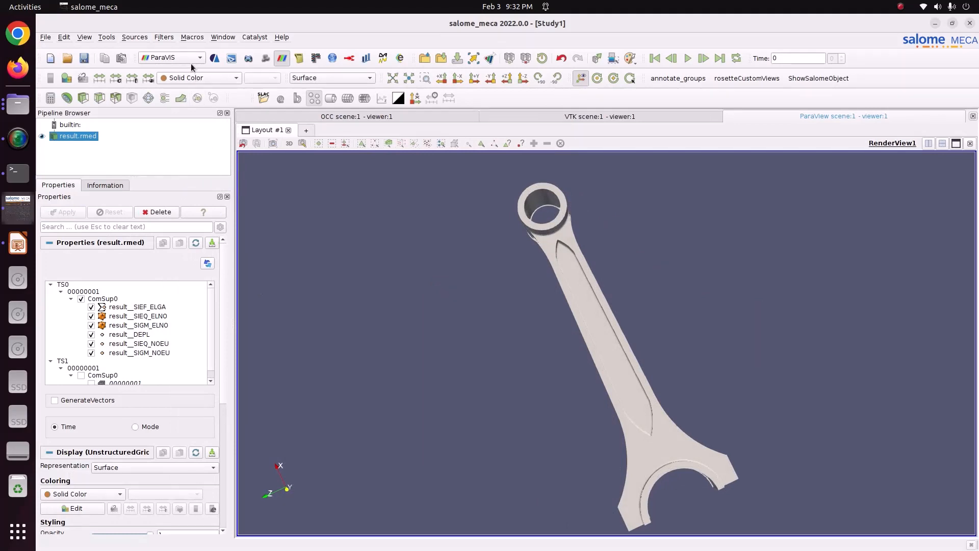
pyautogui.click(195, 79)
pyautogui.click(197, 89)
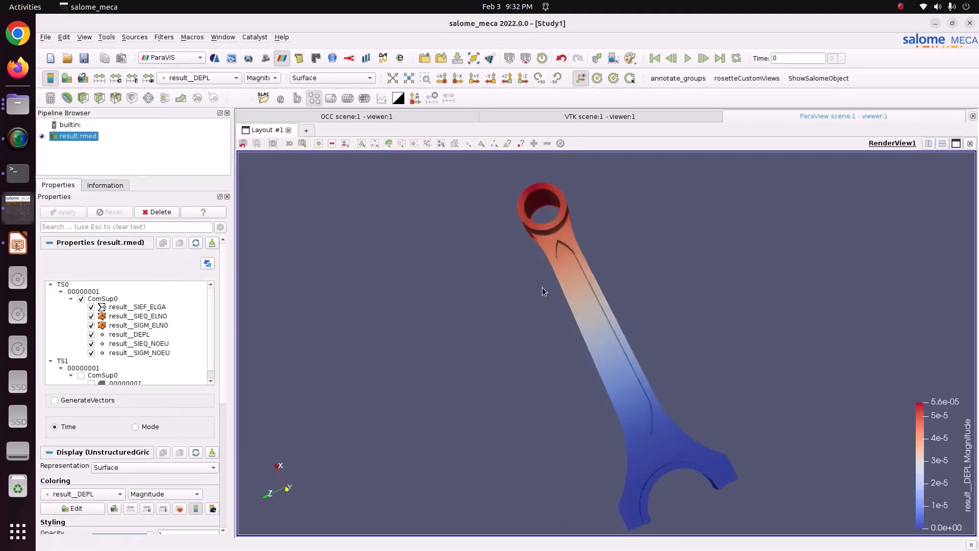
pyautogui.moveTo(544, 290); pyautogui.dragTo(603, 338)
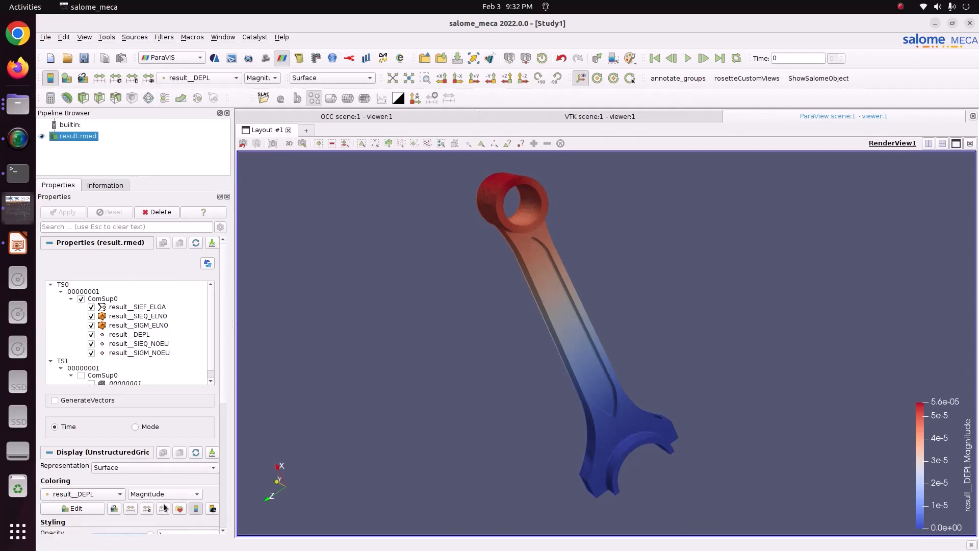
# Step: Apply the Blue to Red Rainbow preset to the result__DEPL colors and move the color legend beside the rod's small end
pyautogui.click(180, 510)
pyautogui.click(635, 144)
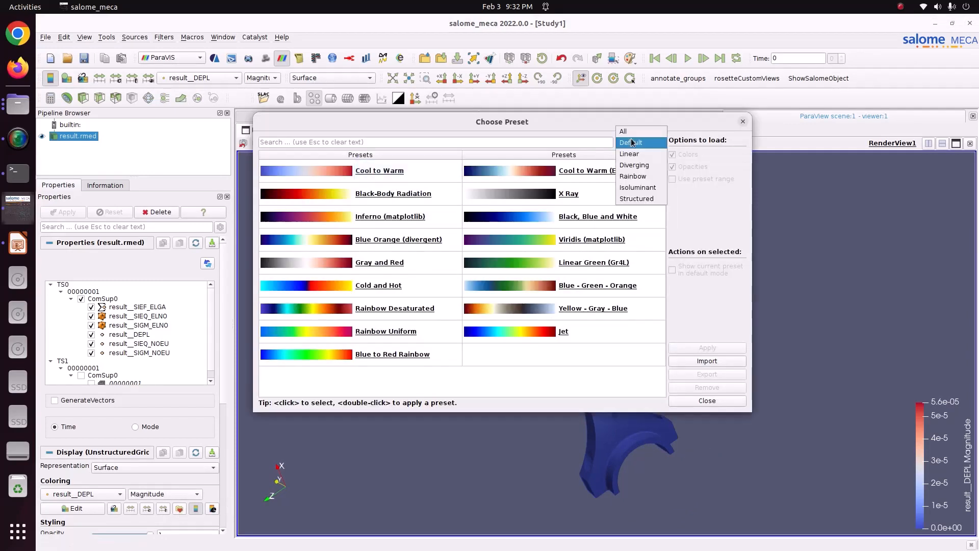
pyautogui.click(633, 179)
pyautogui.click(606, 193)
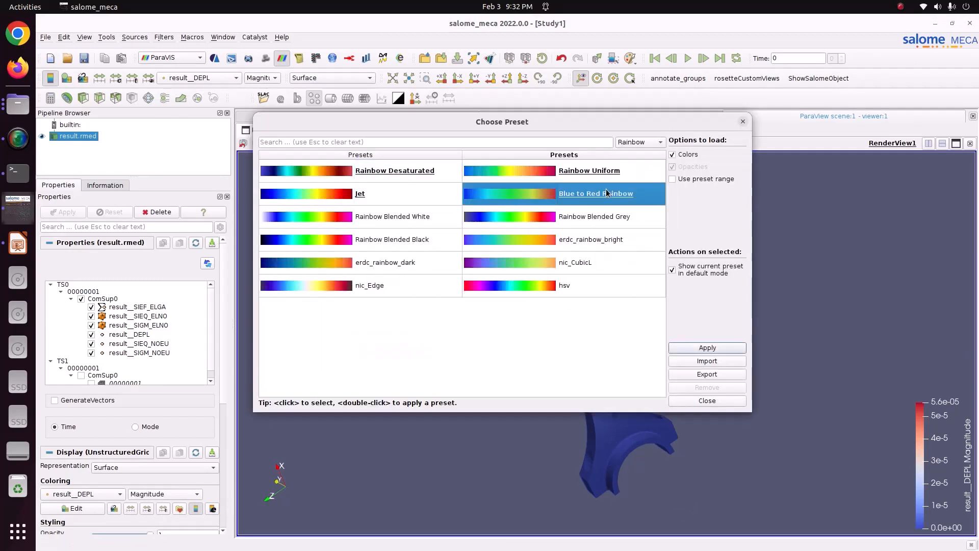
pyautogui.click(684, 348)
pyautogui.click(696, 400)
pyautogui.moveTo(938, 449); pyautogui.dragTo(348, 229)
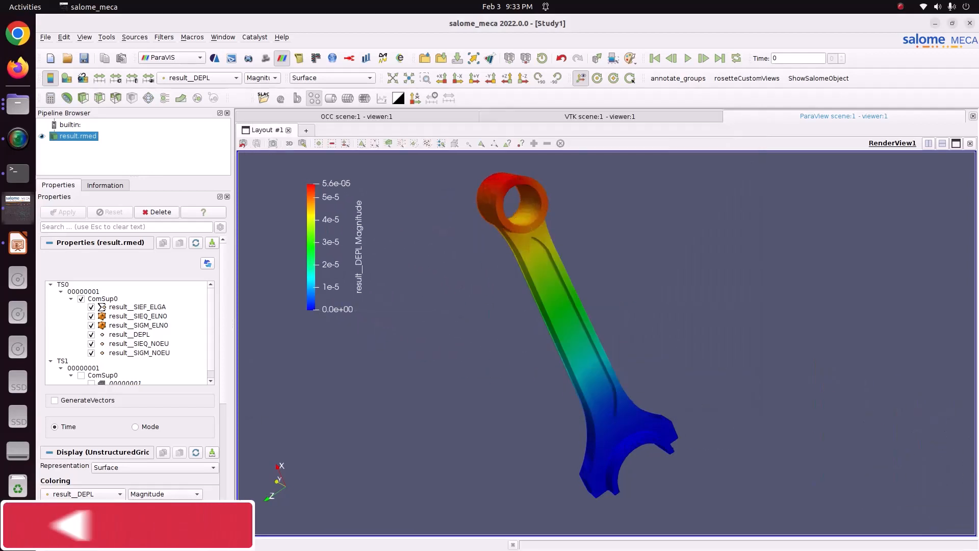
# Step: Set the result__DEPL color map to 12 table values and color the connecting rod by the DX component
pyautogui.click(72, 508)
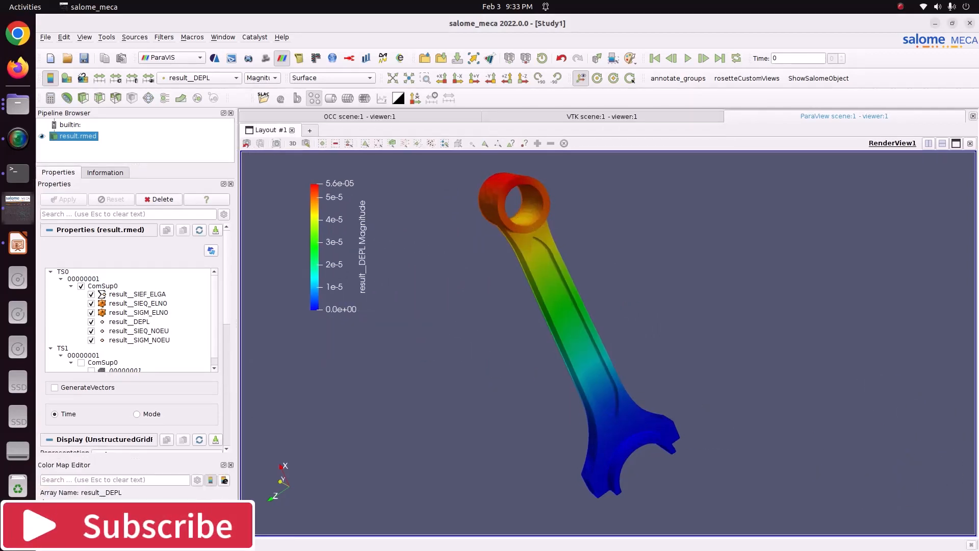
pyautogui.press('Return')
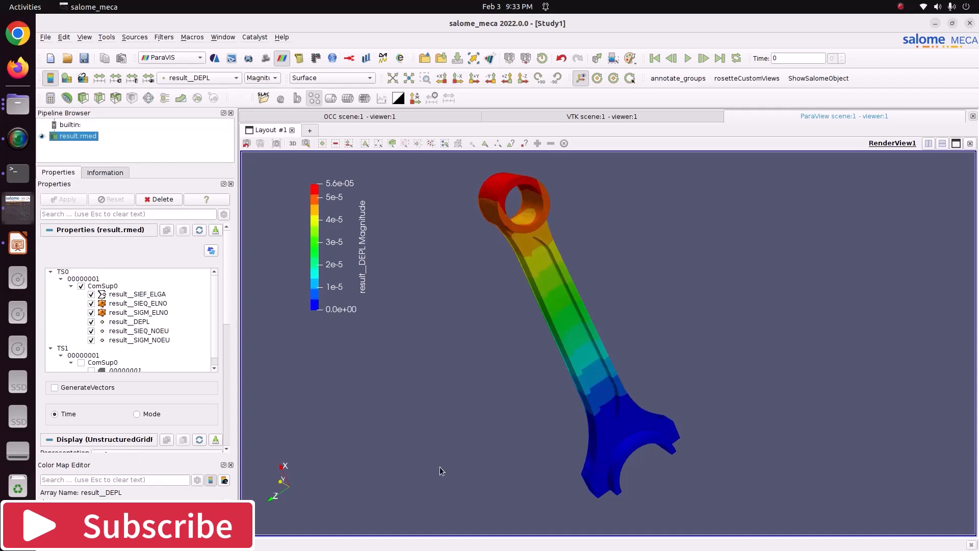
pyautogui.moveTo(552, 341); pyautogui.dragTo(537, 347)
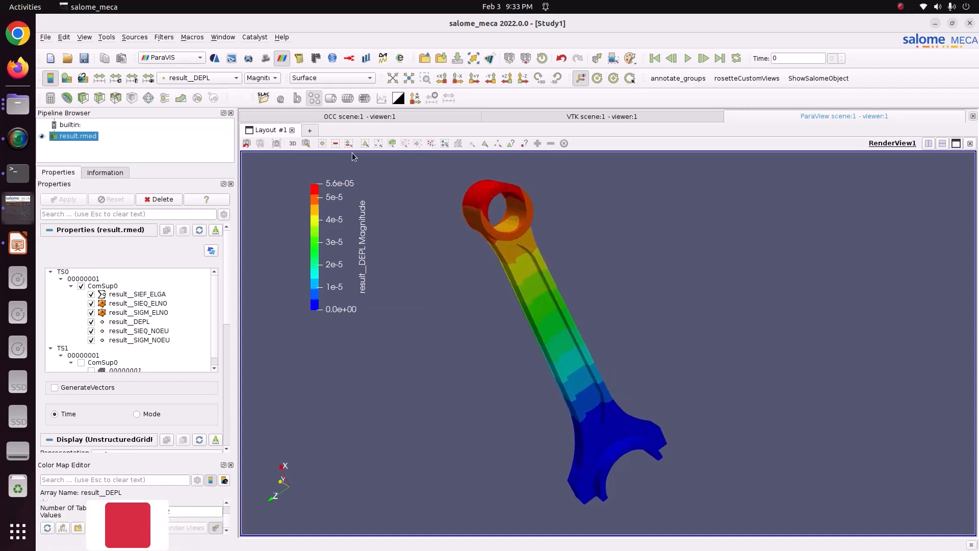
pyautogui.click(272, 81)
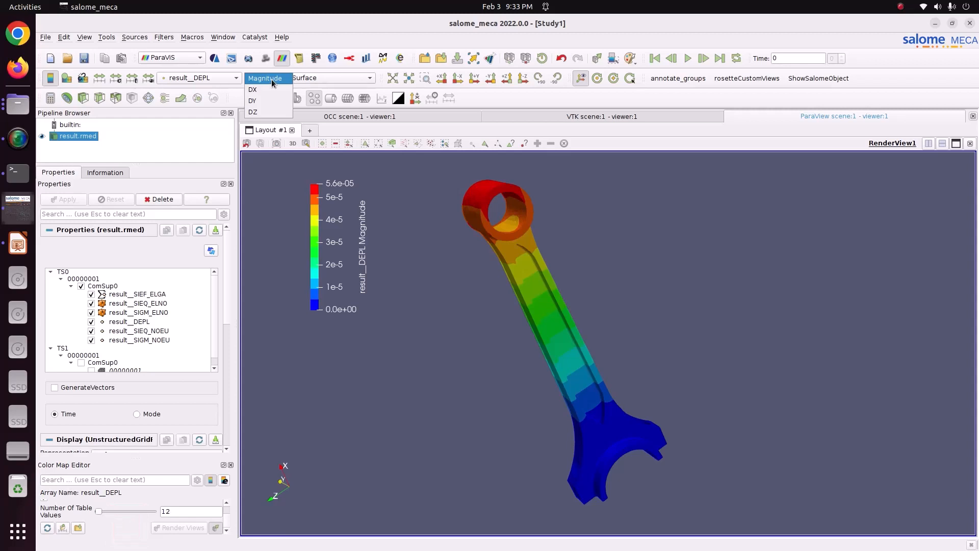
pyautogui.click(262, 90)
pyautogui.moveTo(509, 316); pyautogui.dragTo(572, 373)
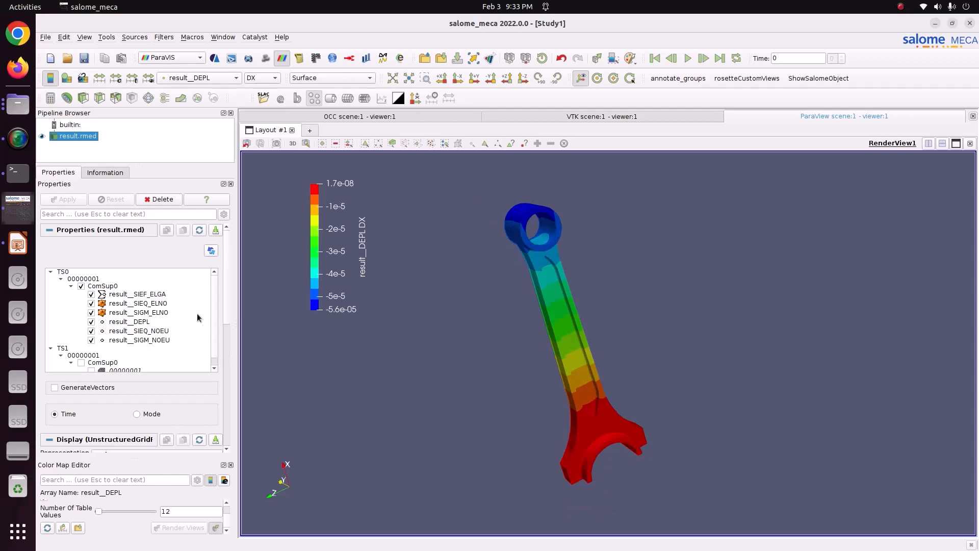
# Step: Warp the connecting rod by the result__DEPL vector with a scale factor of about 328
pyautogui.click(181, 99)
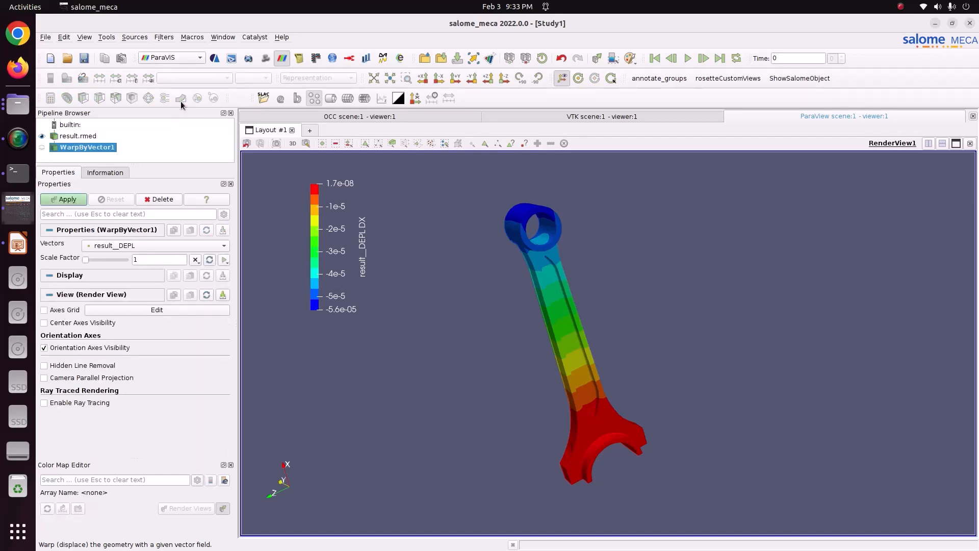
pyautogui.click(75, 200)
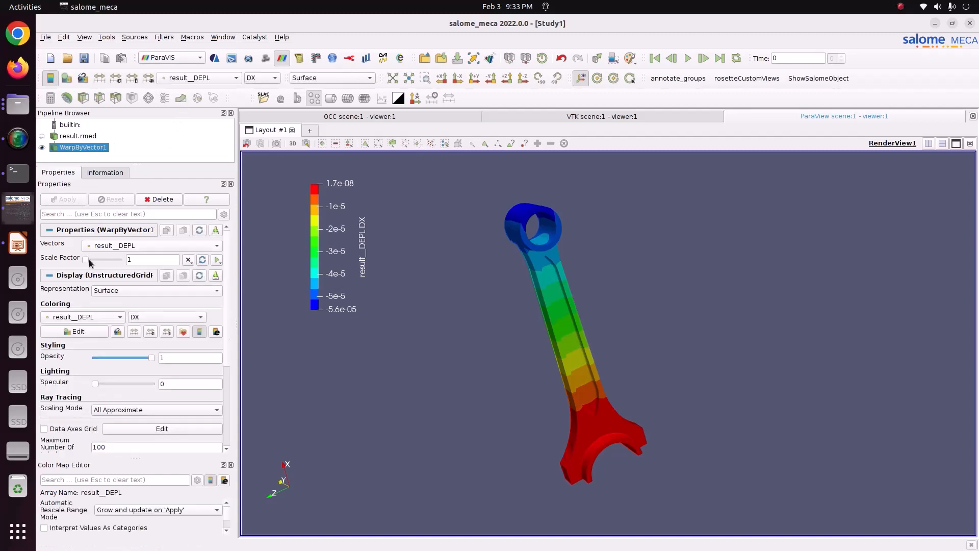
pyautogui.moveTo(85, 261); pyautogui.dragTo(94, 261)
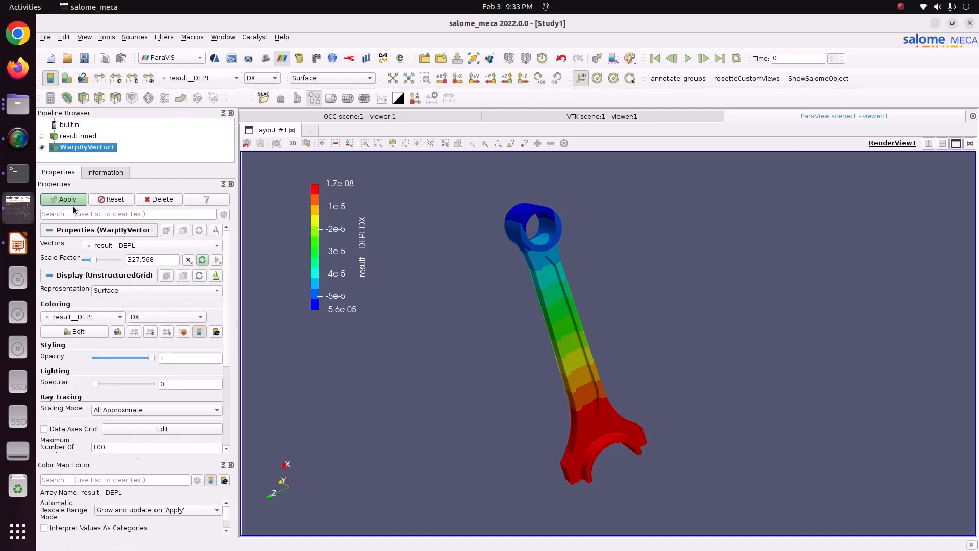
pyautogui.click(71, 202)
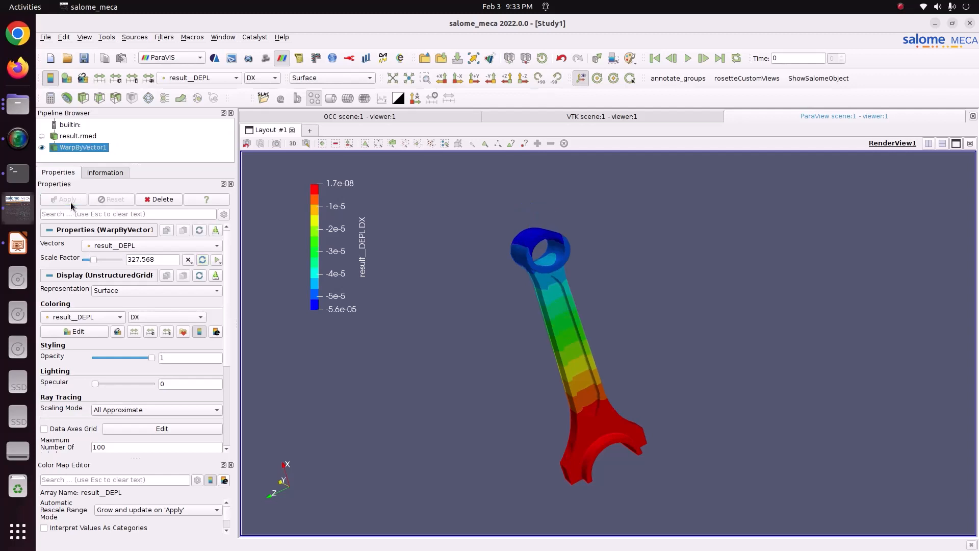
pyautogui.moveTo(500, 336); pyautogui.dragTo(455, 335)
pyautogui.moveTo(571, 415); pyautogui.dragTo(543, 384)
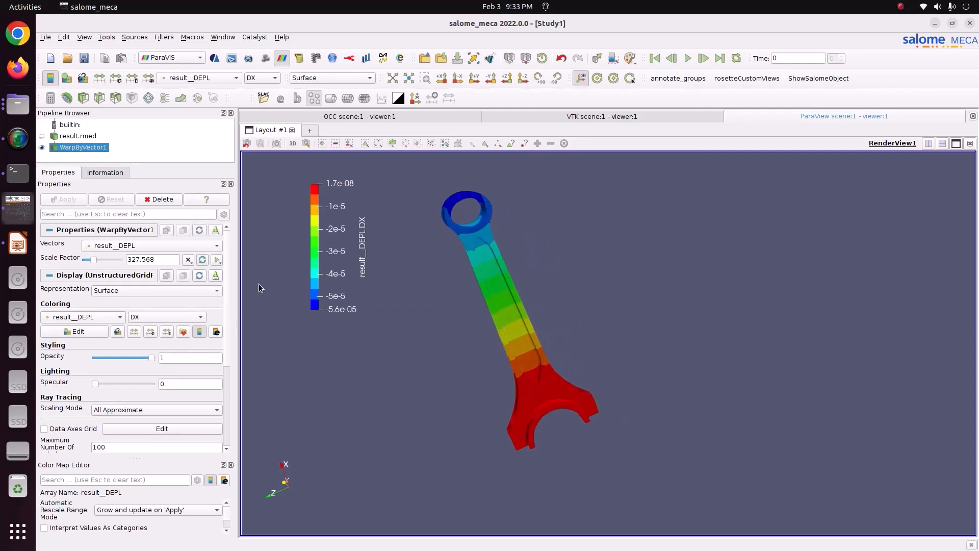
# Step: Create an animation track for the warp scale factor, ramping from 0 to 300 over 20 frames
pyautogui.click(217, 261)
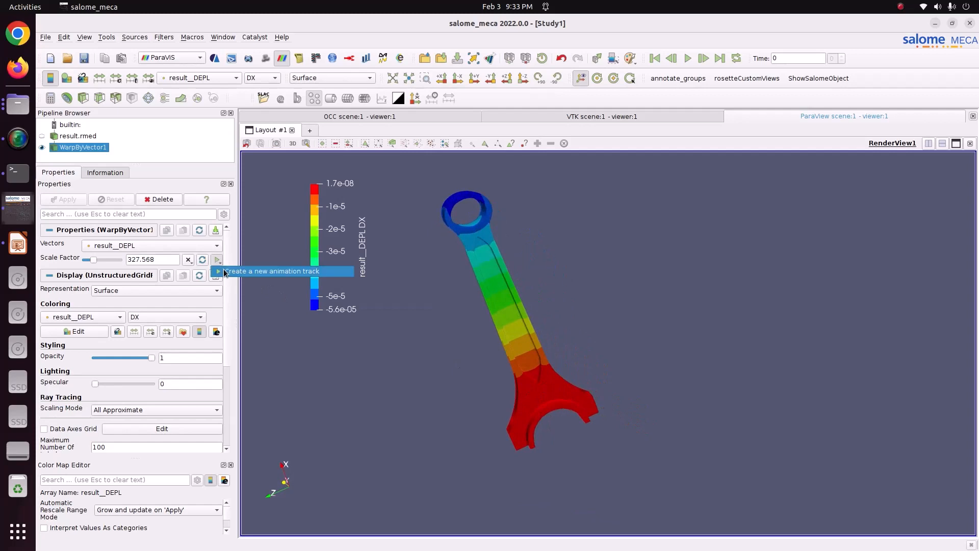
pyautogui.click(255, 271)
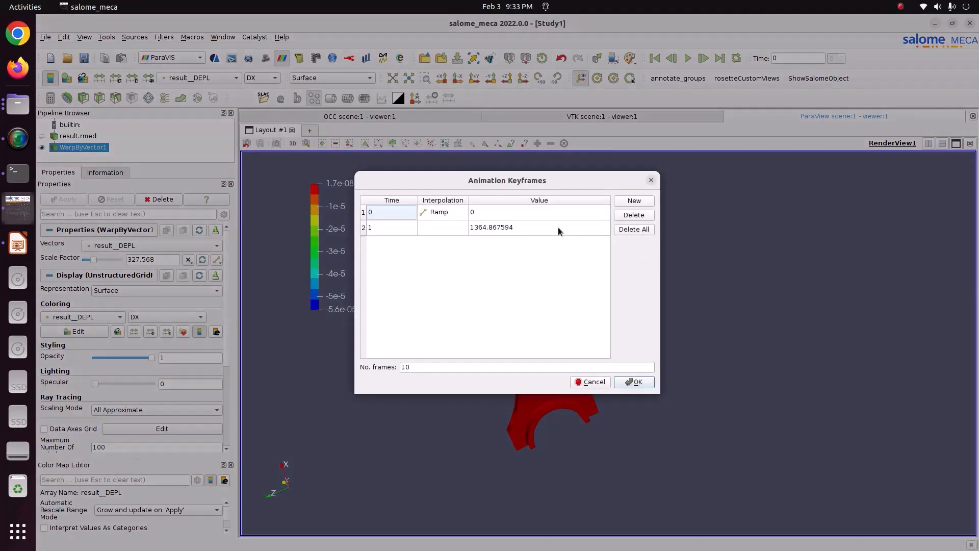
pyautogui.click(558, 230)
pyautogui.doubleClick(558, 229)
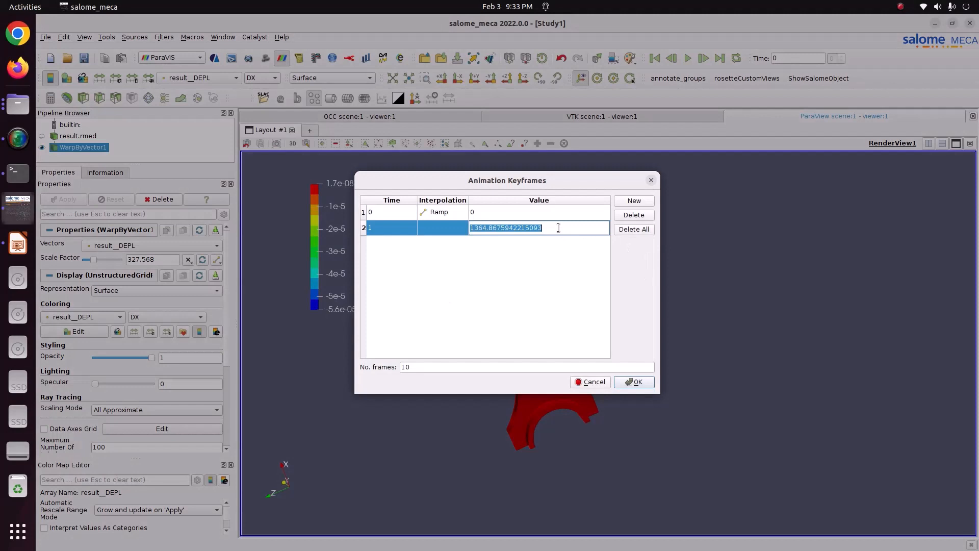
pyautogui.write('300')
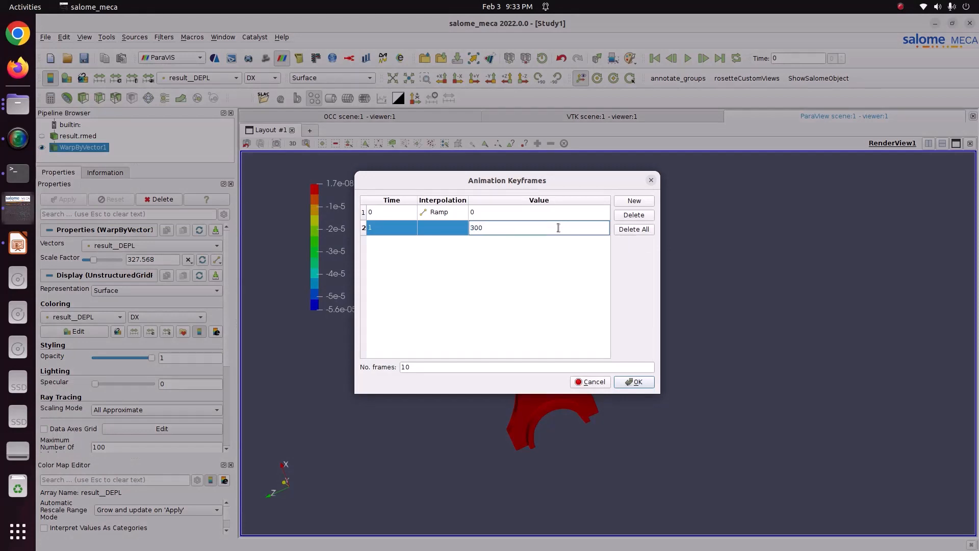
pyautogui.doubleClick(441, 366)
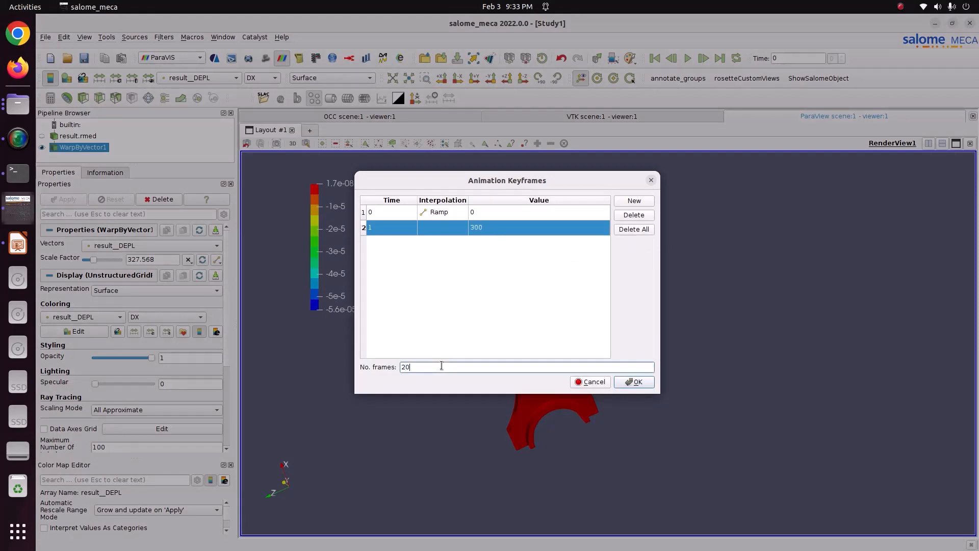
pyautogui.click(634, 381)
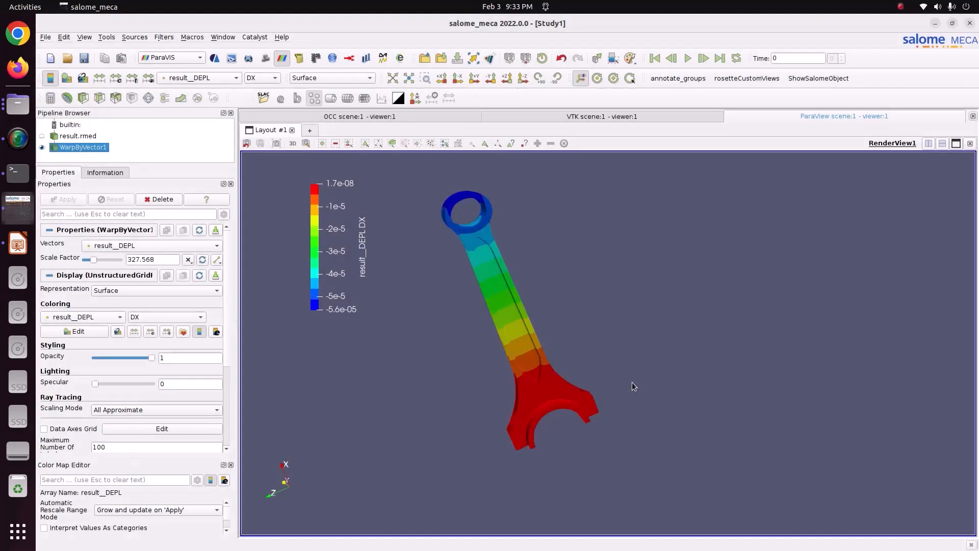
# Step: Play the deformation animation from the first frame, replay it in a loop, and return to time 0
pyautogui.click(655, 58)
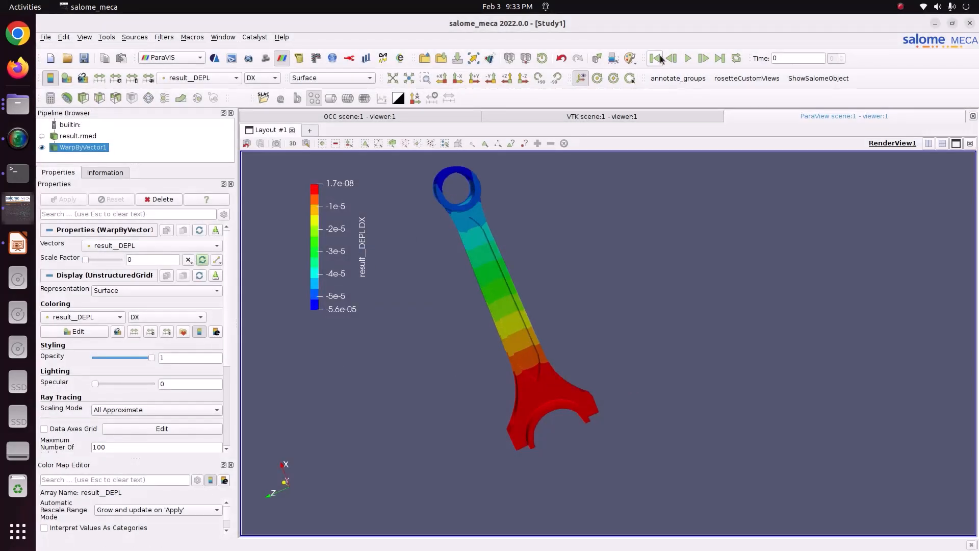
pyautogui.click(687, 59)
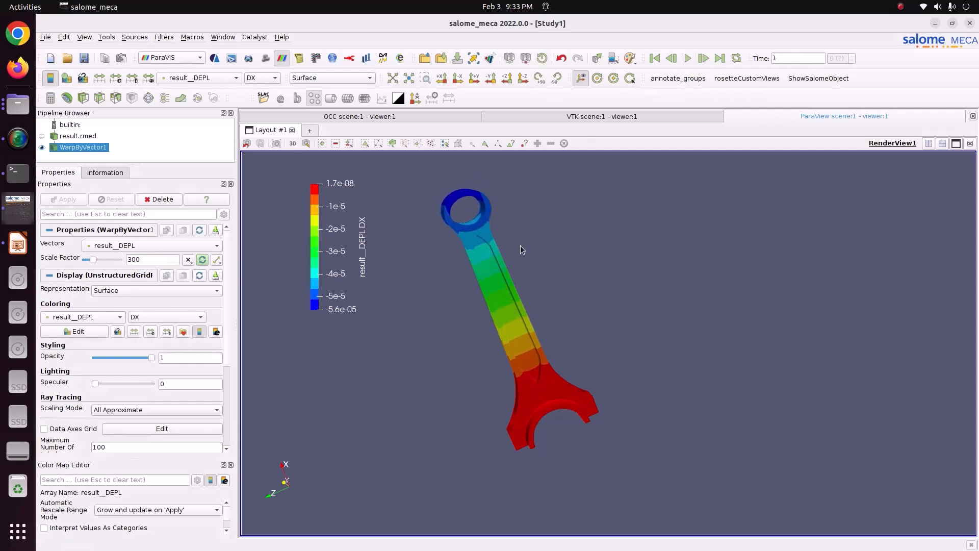
pyautogui.moveTo(520, 249); pyautogui.dragTo(525, 324)
pyautogui.click(657, 59)
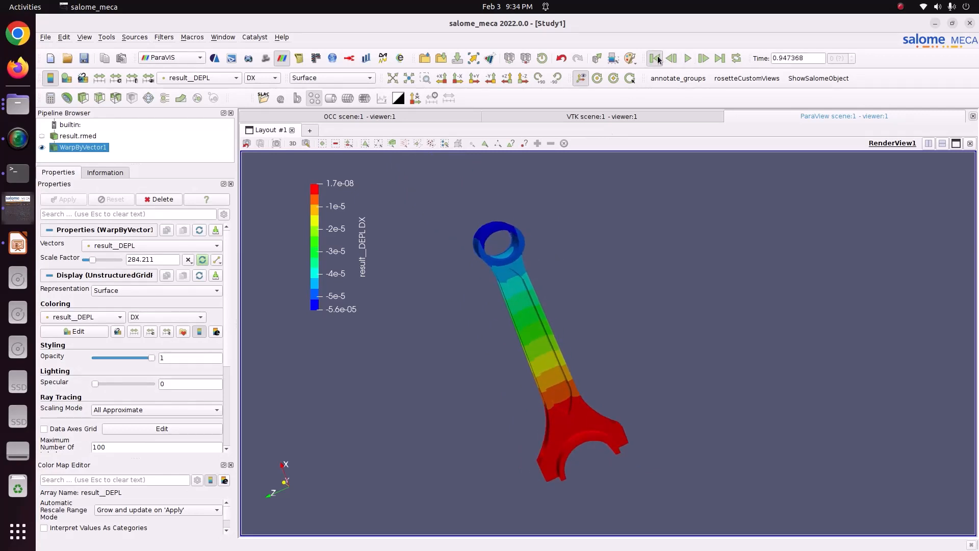
pyautogui.click(687, 59)
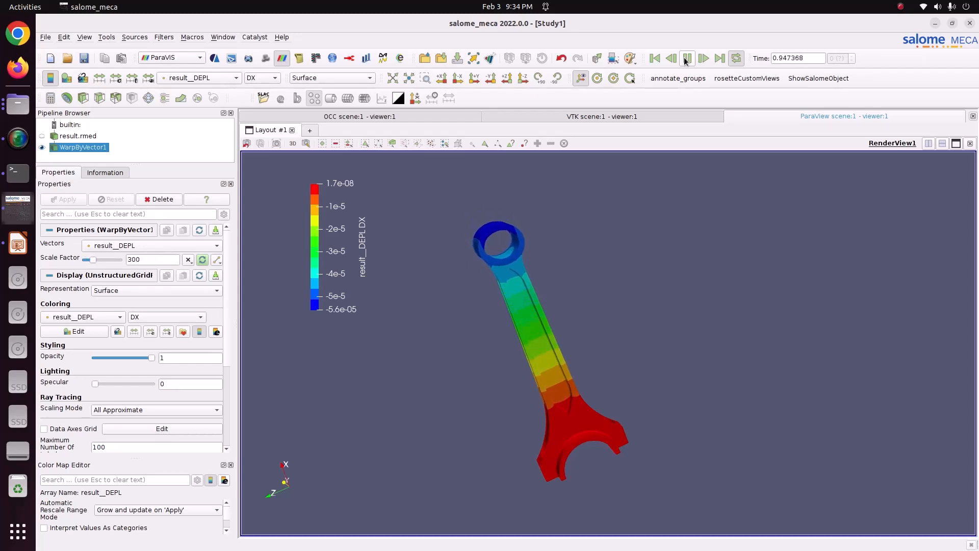
pyautogui.click(686, 59)
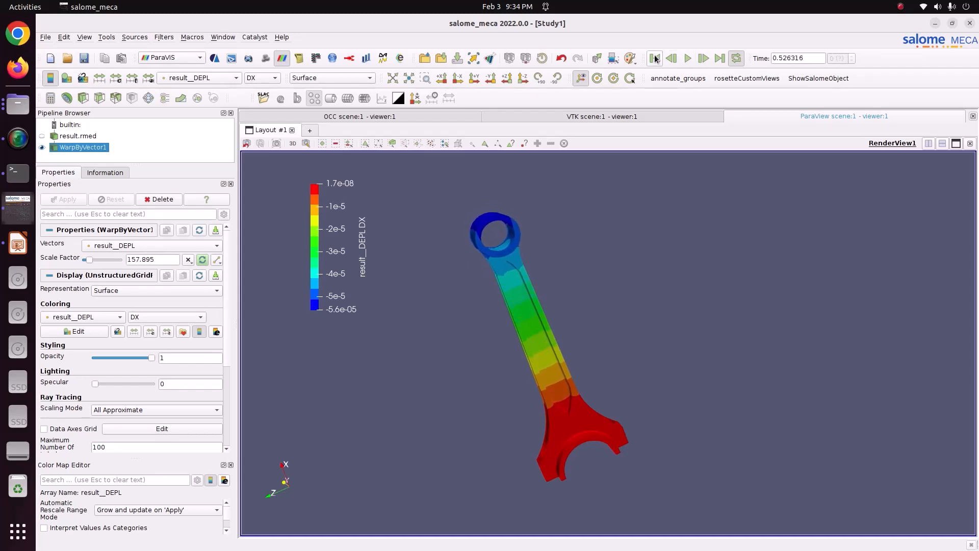
pyautogui.click(656, 59)
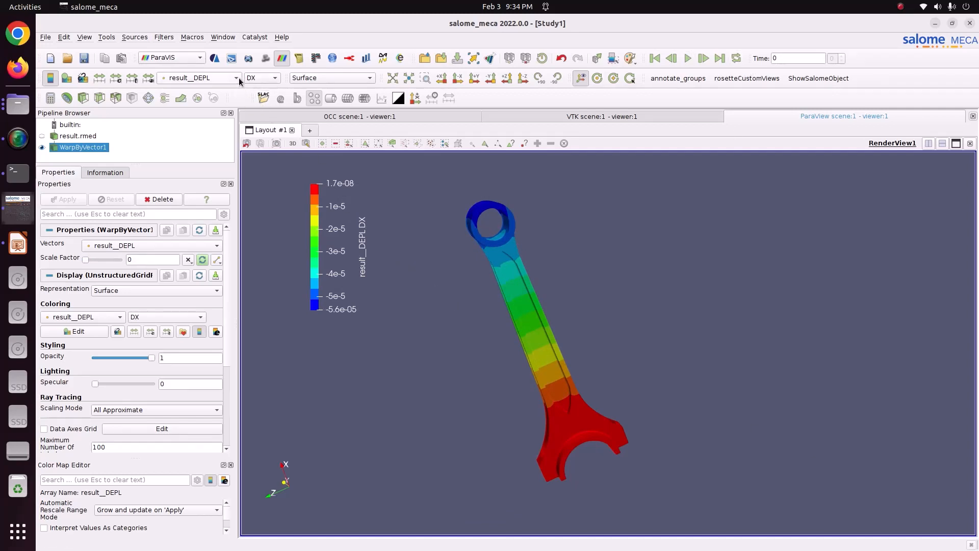
# Step: Color the warped connecting rod by result__SIEQ_NOEU and apply the Blue to Red Rainbow preset
pyautogui.click(237, 79)
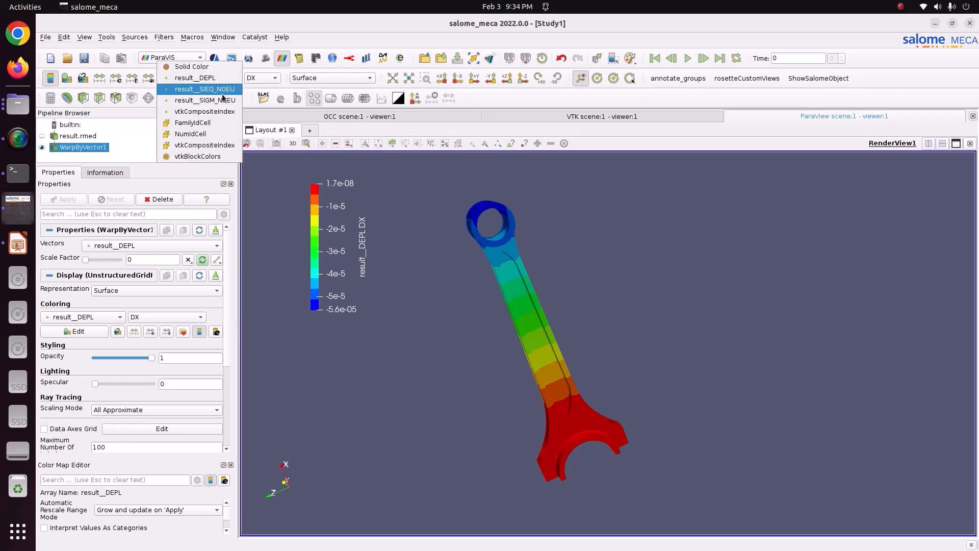
pyautogui.click(222, 89)
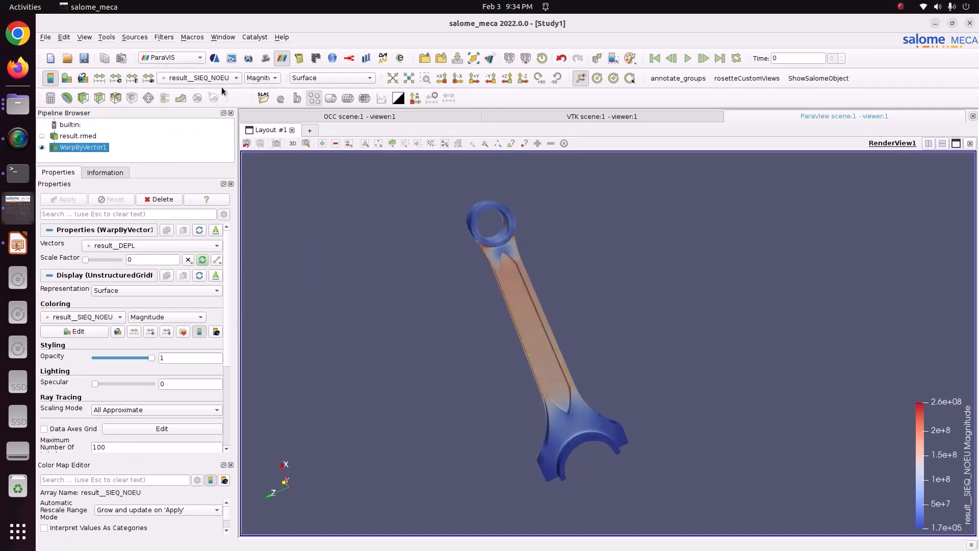
pyautogui.click(183, 331)
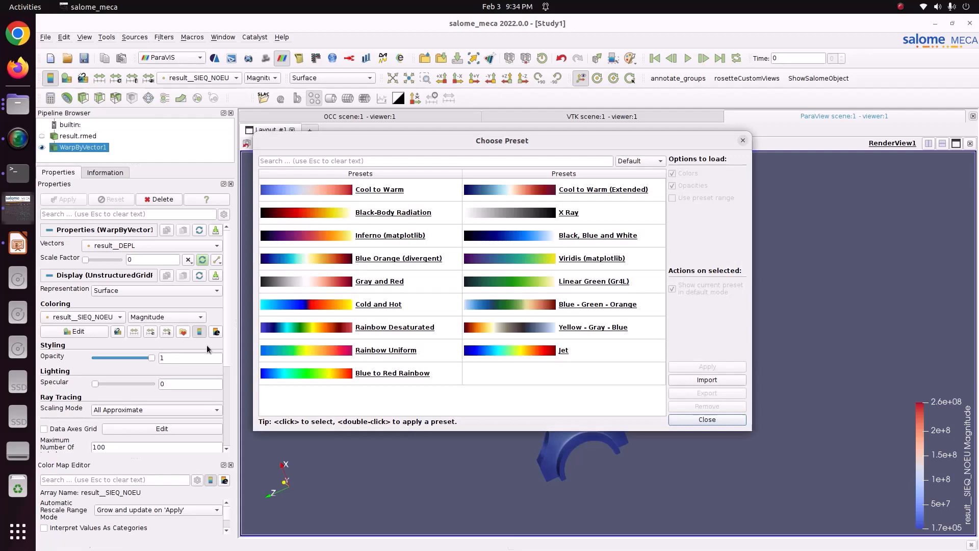
pyautogui.click(648, 161)
pyautogui.click(643, 198)
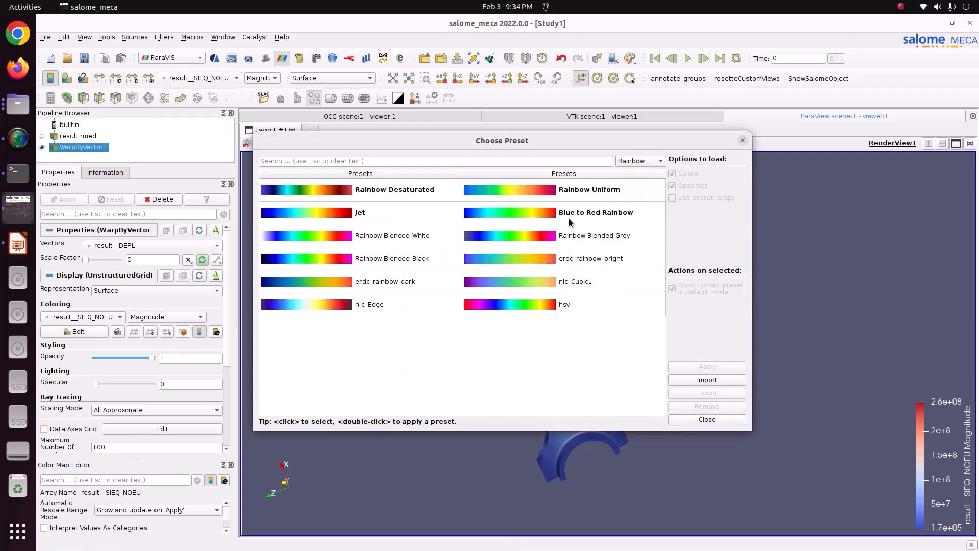
pyautogui.click(568, 216)
pyautogui.click(700, 366)
pyautogui.click(707, 419)
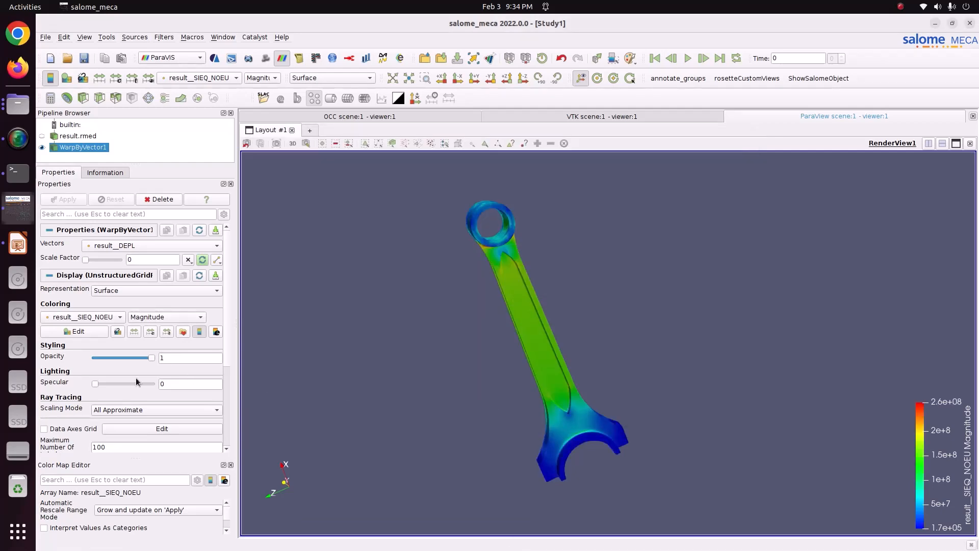
# Step: Set the result__SIEQ_NOEU color map to 12 table values and move its legend beside the rod's small end
pyautogui.scroll(-3, 184, 511)
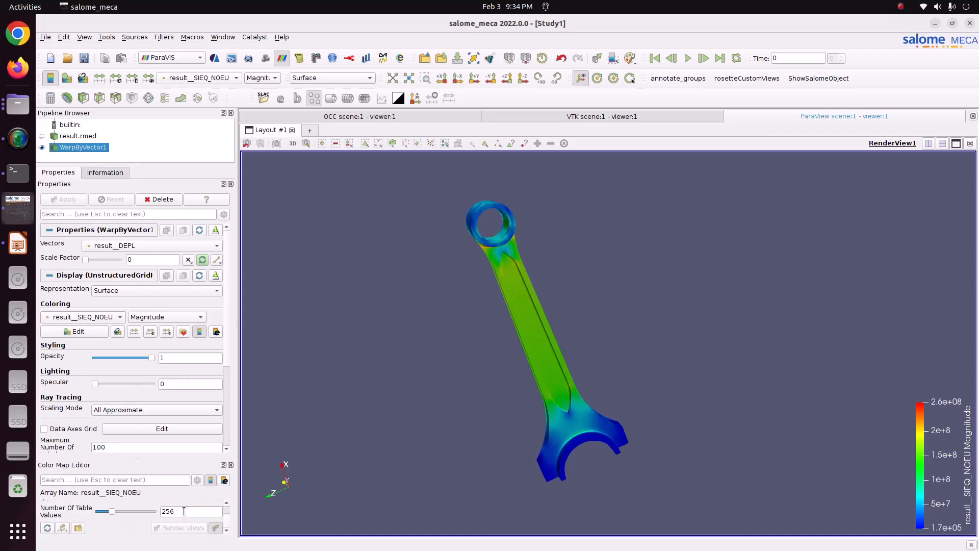
pyautogui.doubleClick(184, 511)
pyautogui.write('12')
pyautogui.press('Return')
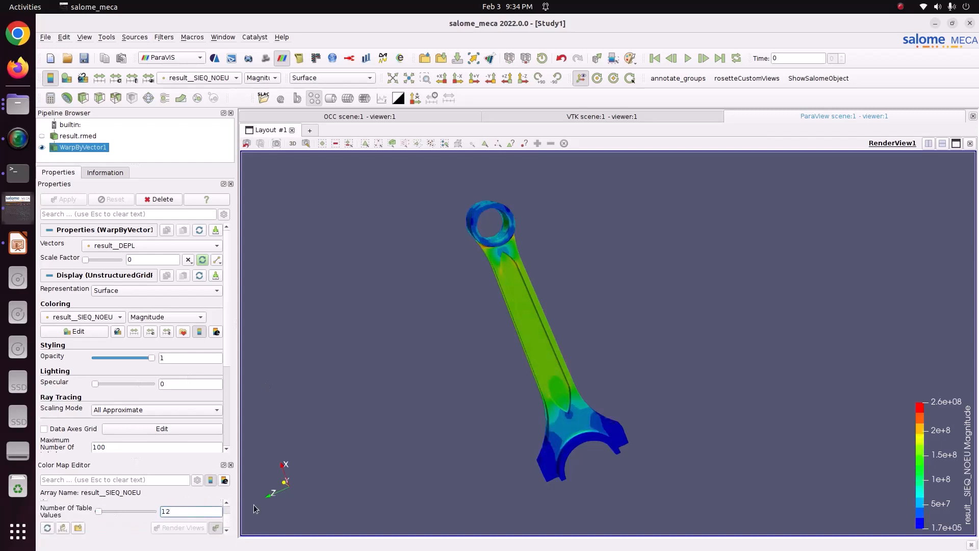
pyautogui.moveTo(941, 447); pyautogui.dragTo(288, 224)
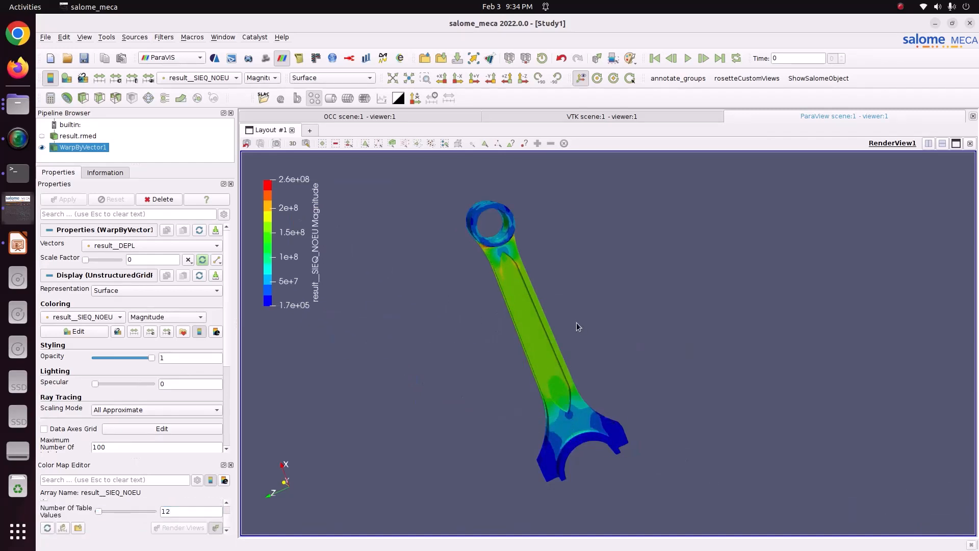
# Step: Color the rod by the VMIS component of result__SIEQ_NOEU and inspect the stress distribution along the shank
pyautogui.moveTo(576, 322); pyautogui.dragTo(496, 393)
pyautogui.click(258, 78)
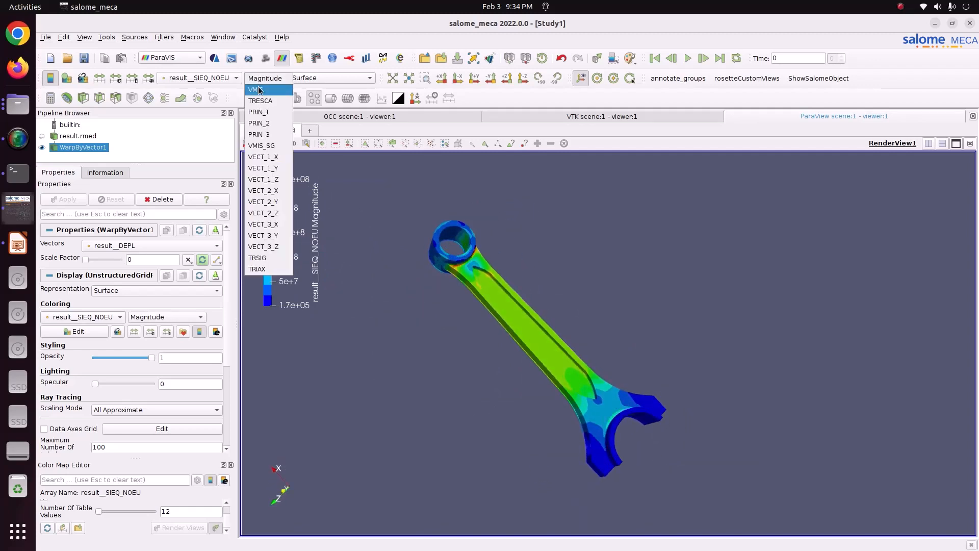
pyautogui.click(259, 91)
pyautogui.moveTo(469, 301)
pyautogui.mouseDown()
pyautogui.moveTo(583, 377)
pyautogui.moveTo(468, 394)
pyautogui.moveTo(432, 362)
pyautogui.moveTo(552, 342)
pyautogui.moveTo(535, 305)
pyautogui.moveTo(476, 287)
pyautogui.mouseUp()
pyautogui.scroll(-3, 472, 278)
pyautogui.scroll(2, 475, 288)
pyautogui.moveTo(475, 288); pyautogui.dragTo(524, 292, button='middle')
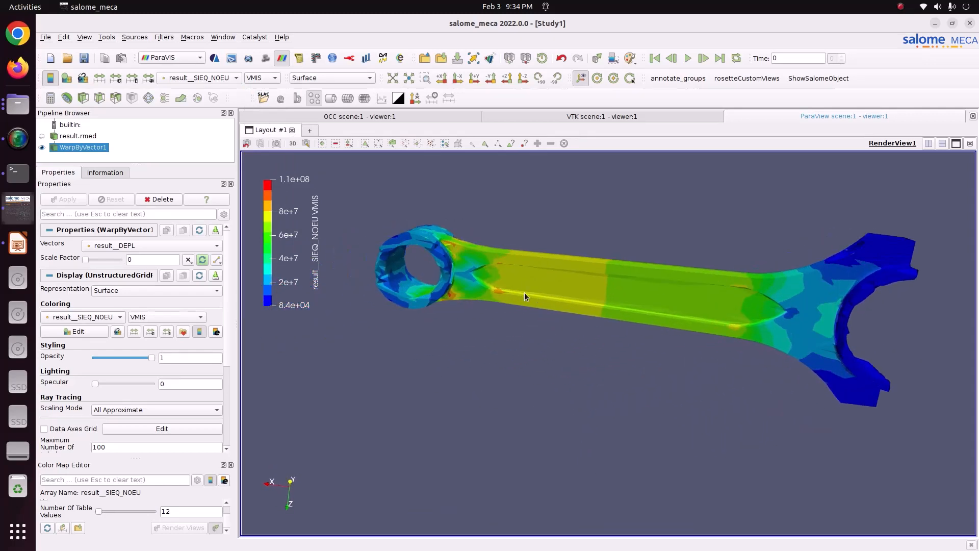
# Step: Examine the von Mises stress where the shank meets the rod's small end
pyautogui.scroll(1, 524, 292)
pyautogui.scroll(1, 440, 252)
pyautogui.moveTo(441, 252); pyautogui.dragTo(466, 298, button='middle')
pyautogui.scroll(2, 399, 251)
pyautogui.moveTo(399, 251); pyautogui.dragTo(425, 306)
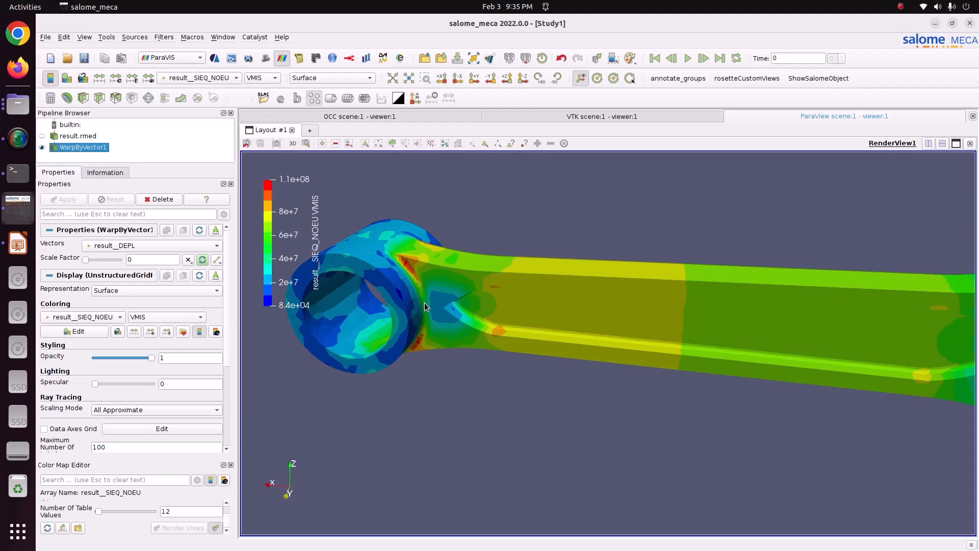
pyautogui.moveTo(424, 302); pyautogui.dragTo(583, 285)
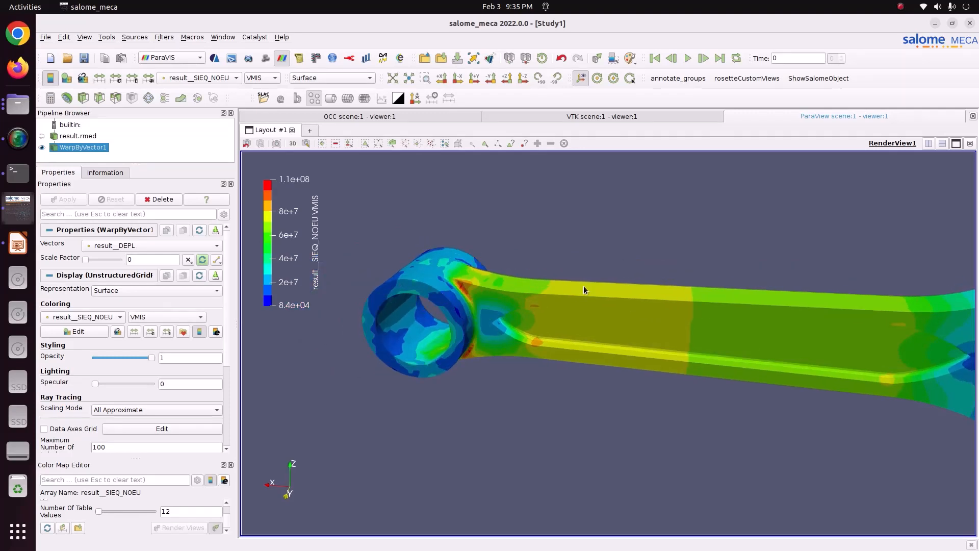
# Step: Use Find Data to select the points of WarpByVector1 where result__SIEQ_NOEU (0) is max
pyautogui.click(613, 58)
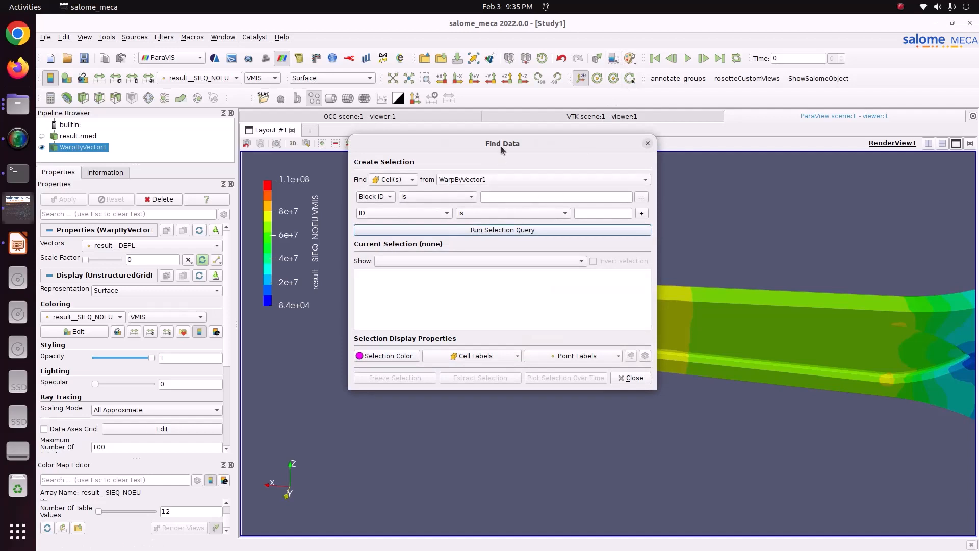
pyautogui.moveTo(501, 145); pyautogui.dragTo(609, 103)
pyautogui.click(519, 140)
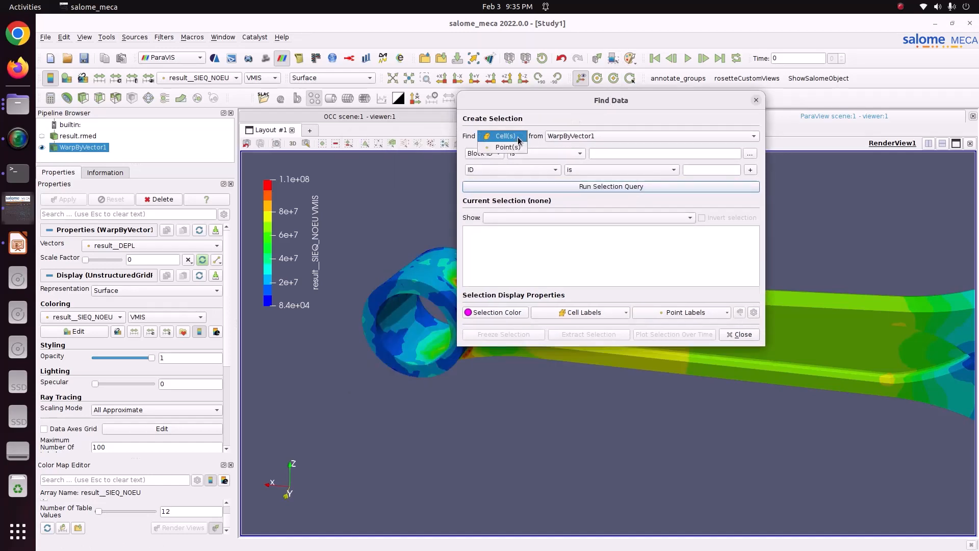
pyautogui.click(510, 148)
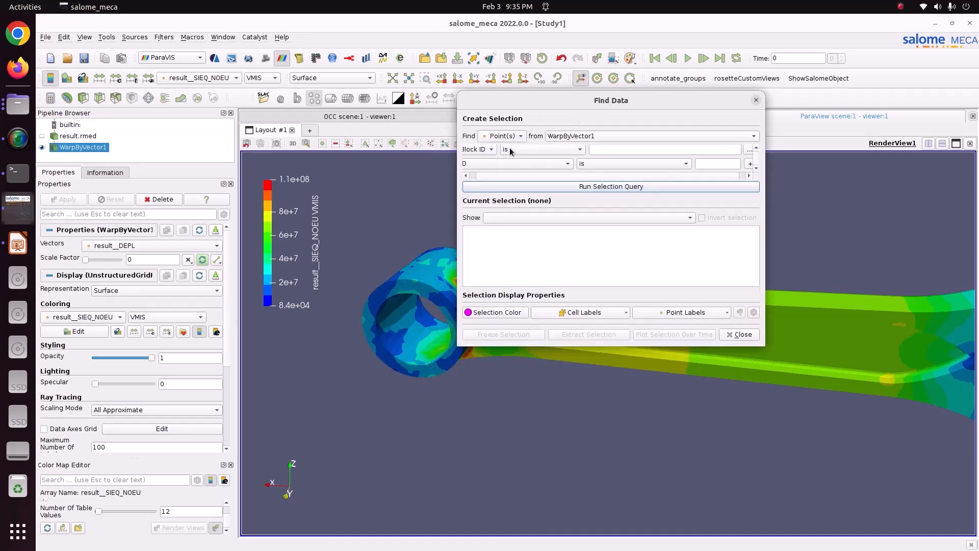
pyautogui.click(488, 163)
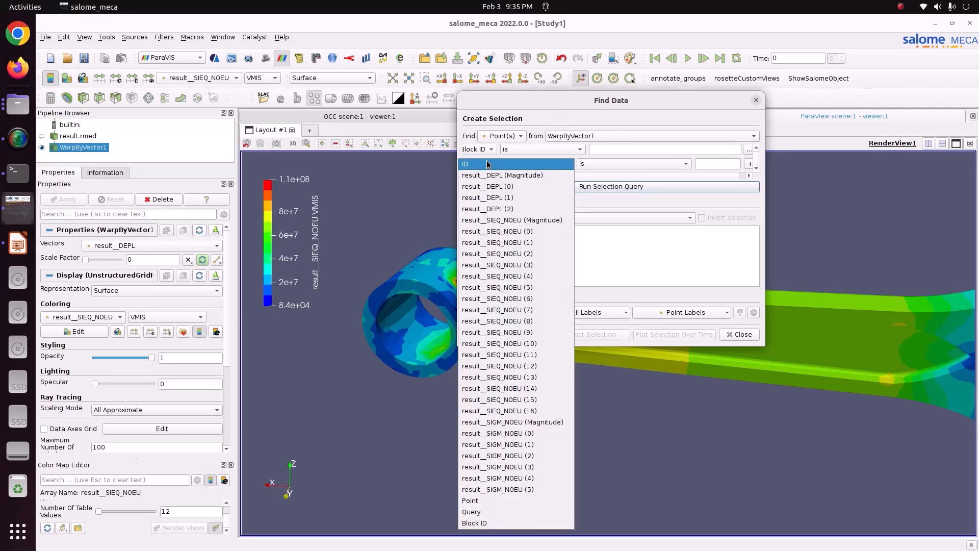
pyautogui.click(507, 231)
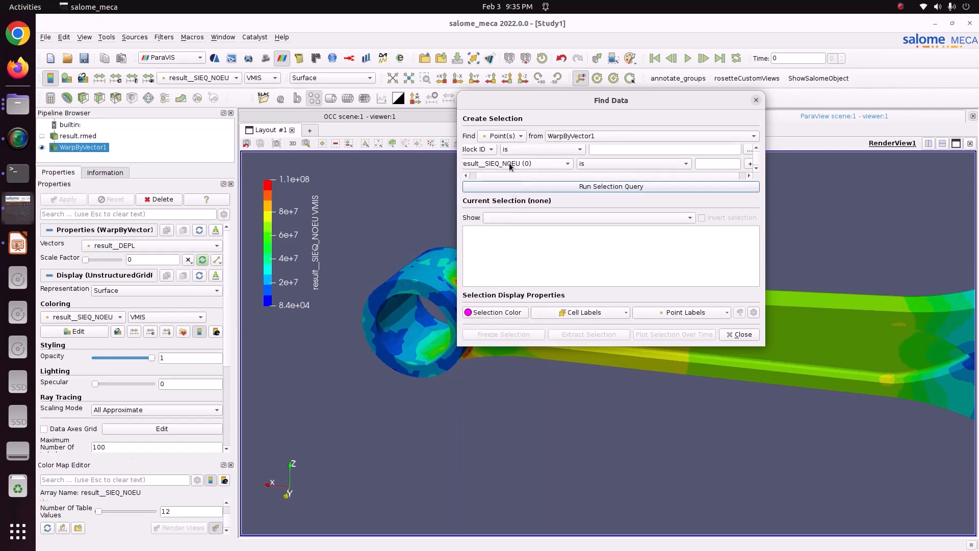
pyautogui.click(630, 164)
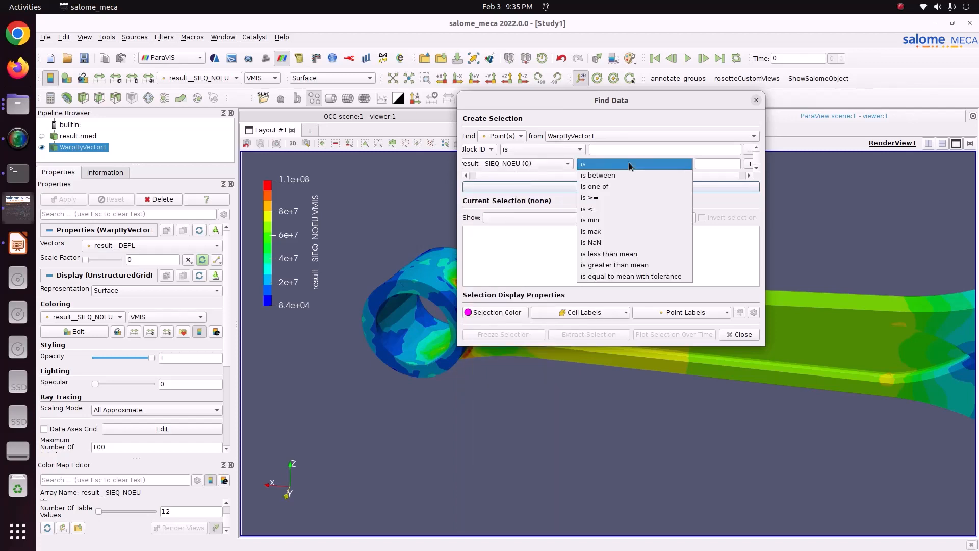
pyautogui.click(595, 230)
pyautogui.click(595, 186)
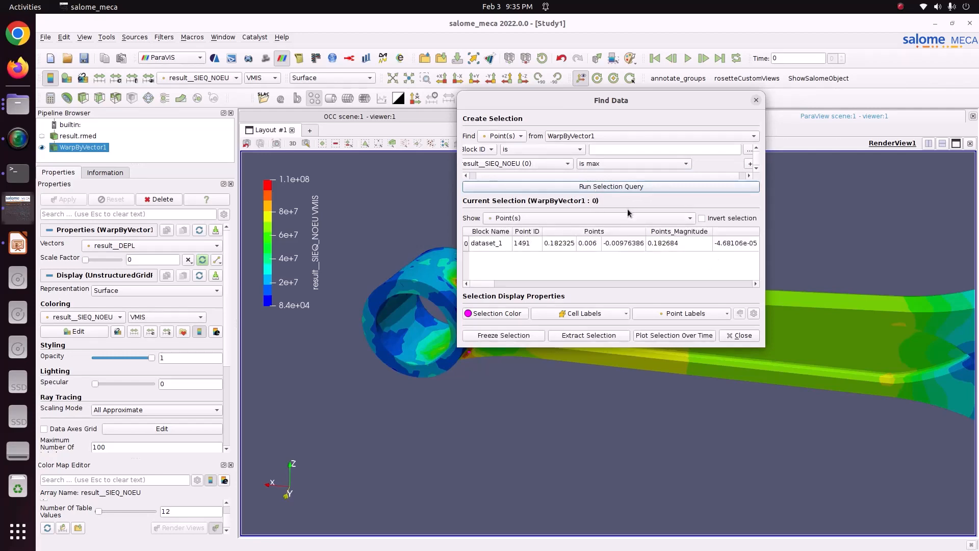
# Step: Locate the selected maximum-stress point up close at the fillet between the small end and the shank
pyautogui.moveTo(582, 101); pyautogui.dragTo(556, 413)
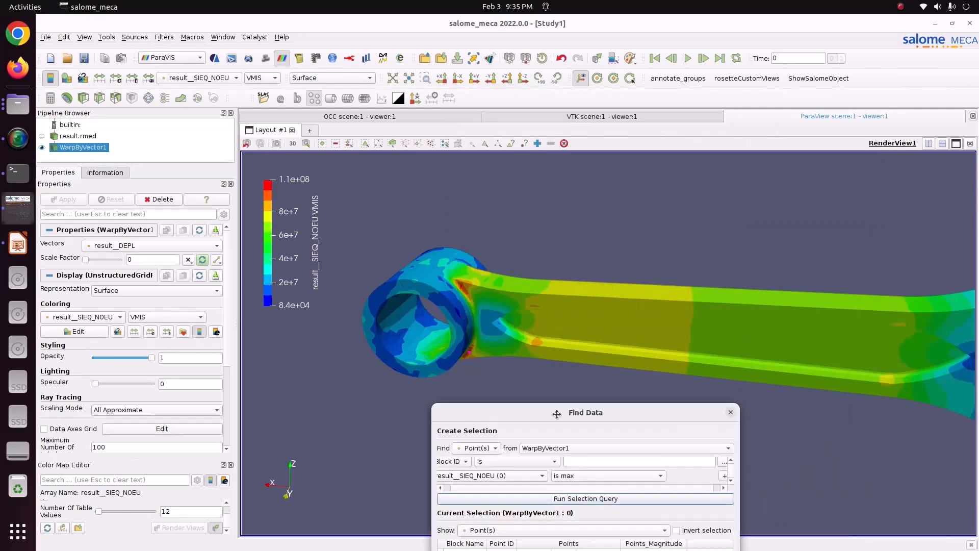
pyautogui.moveTo(515, 377); pyautogui.dragTo(529, 358)
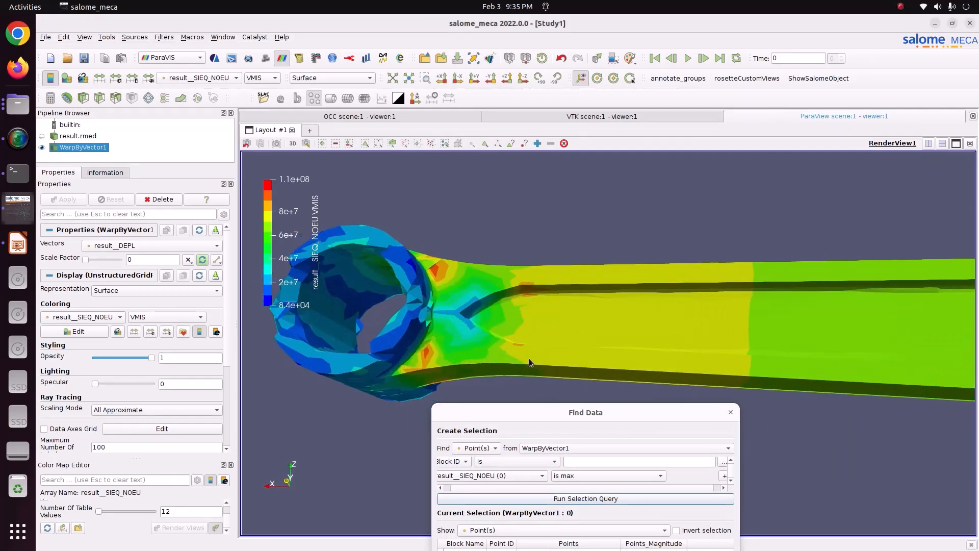
pyautogui.moveTo(528, 358); pyautogui.dragTo(672, 331, button='middle')
pyautogui.scroll(7, 575, 341)
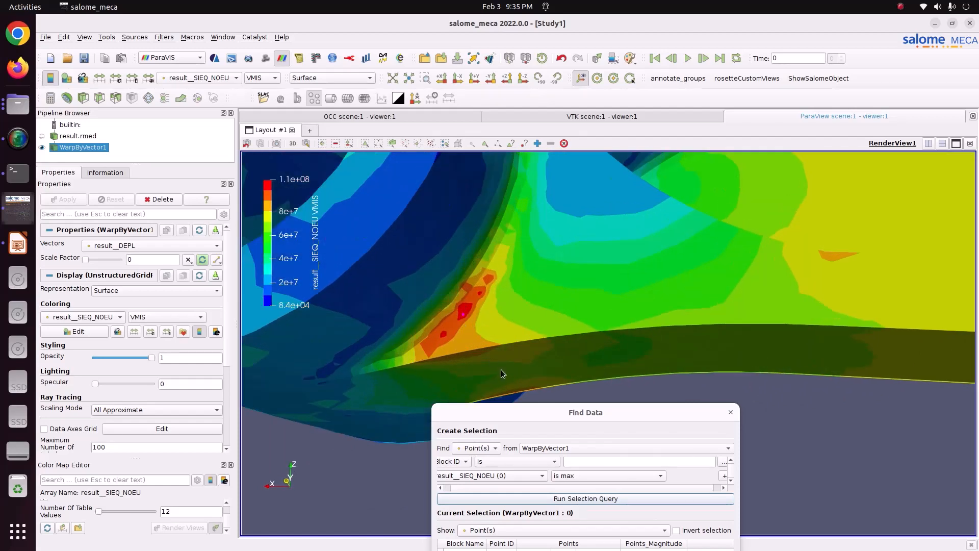
# Step: Set the selection color of the found point to bright green (#55ff00)
pyautogui.moveTo(555, 416); pyautogui.dragTo(700, 159)
pyautogui.click(588, 368)
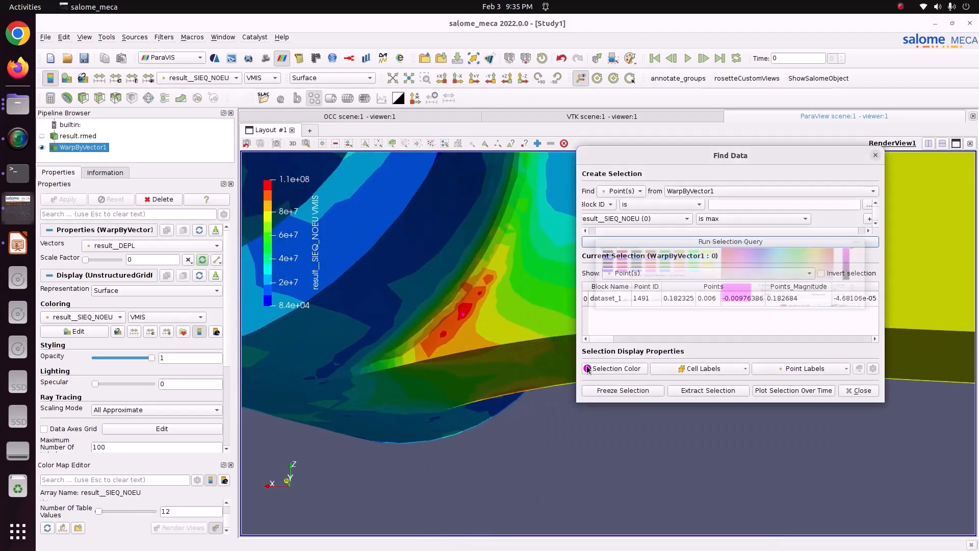
pyautogui.click(693, 251)
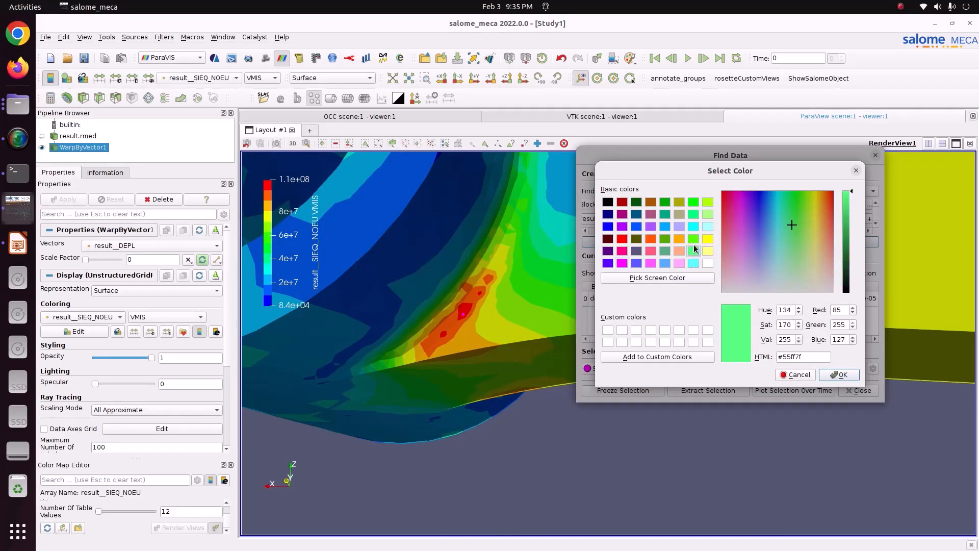
pyautogui.click(694, 240)
pyautogui.click(838, 374)
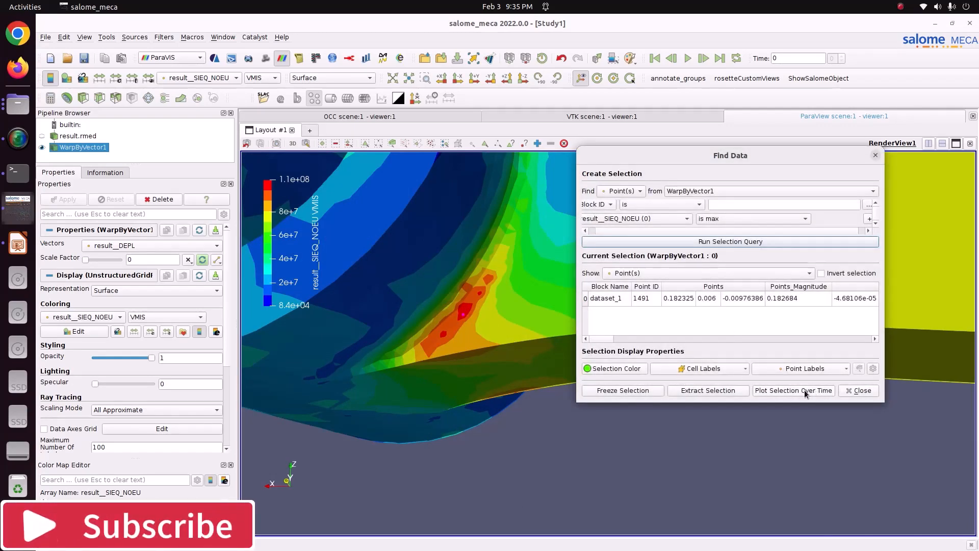
# Step: Freeze the current selection and check the green-highlighted point on the fillet
pyautogui.click(641, 393)
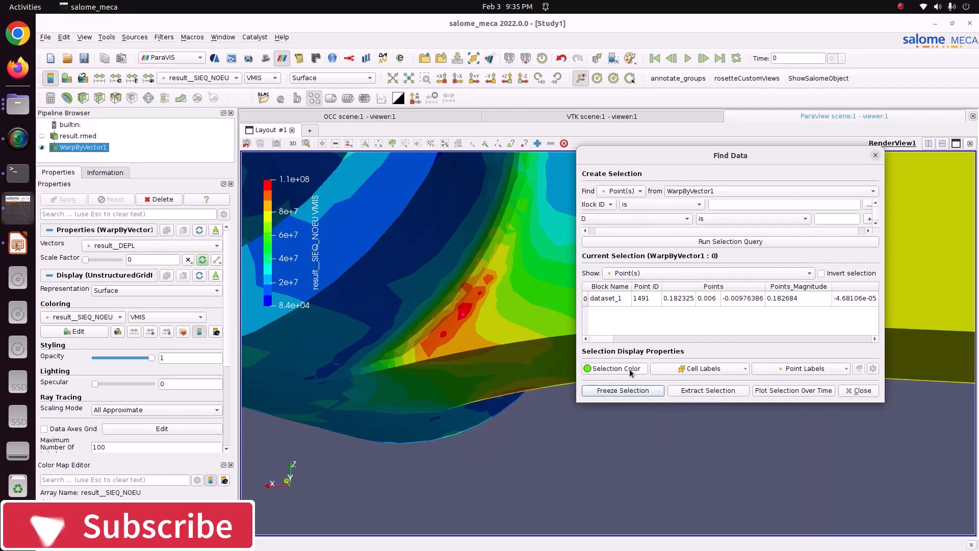
pyautogui.click(631, 370)
pyautogui.click(838, 374)
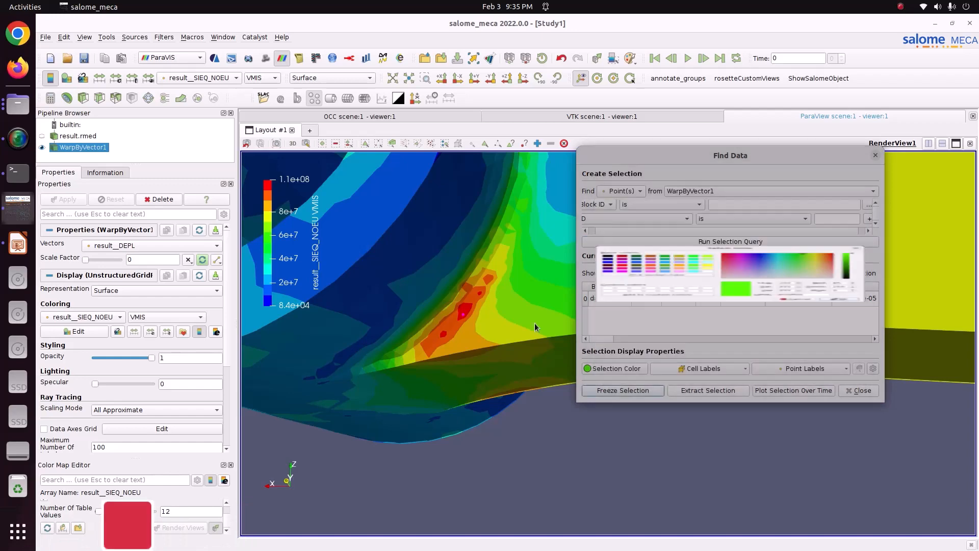
pyautogui.scroll(-3, 467, 324)
pyautogui.scroll(2, 479, 334)
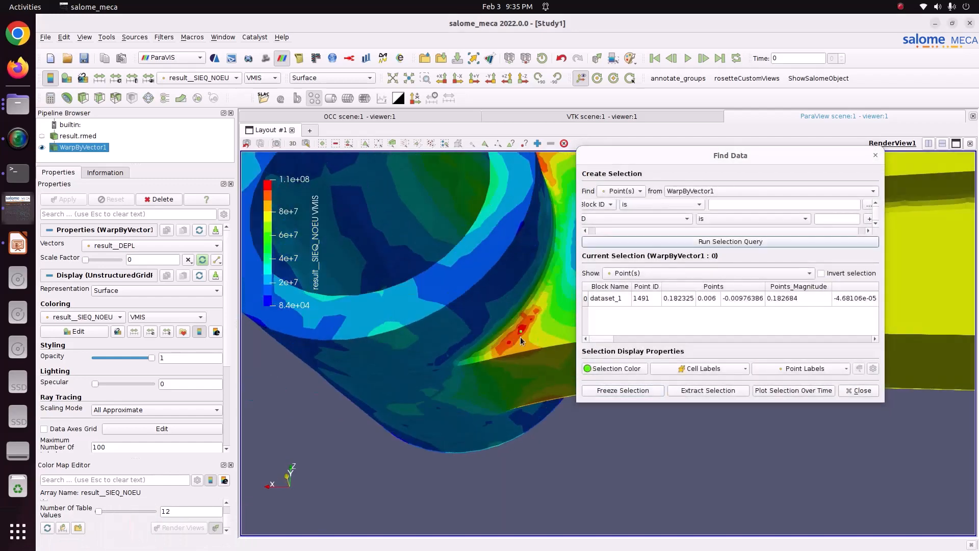
# Step: Set the selection color to dark red (#550000) and check the point's visibility on the fillet
pyautogui.click(611, 368)
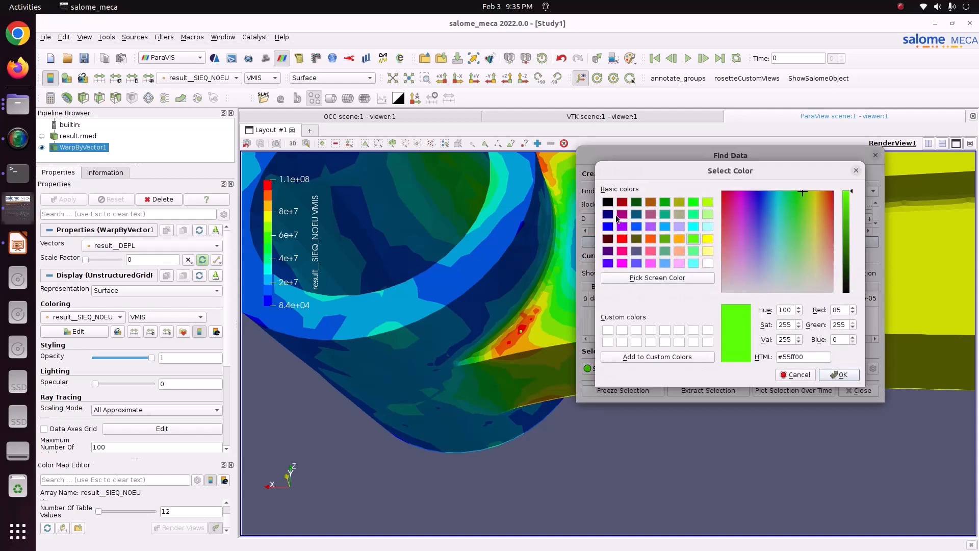
pyautogui.click(856, 170)
pyautogui.click(604, 368)
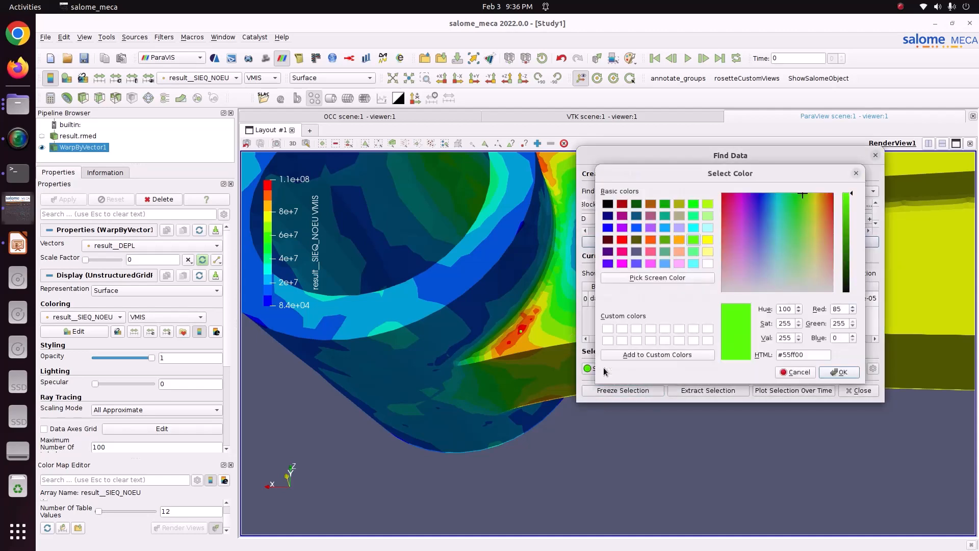
pyautogui.click(608, 238)
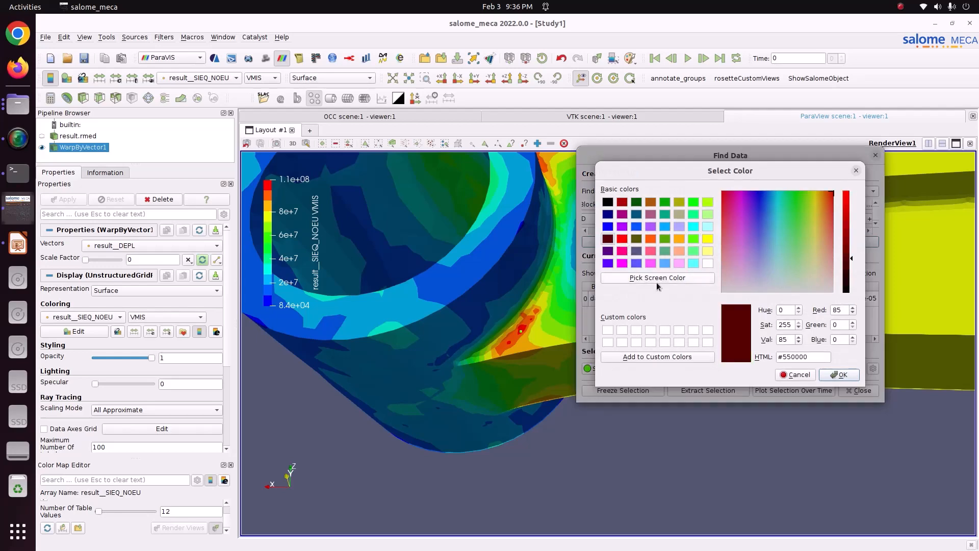
pyautogui.click(838, 374)
pyautogui.moveTo(555, 378); pyautogui.dragTo(506, 371)
pyautogui.scroll(5, 507, 371)
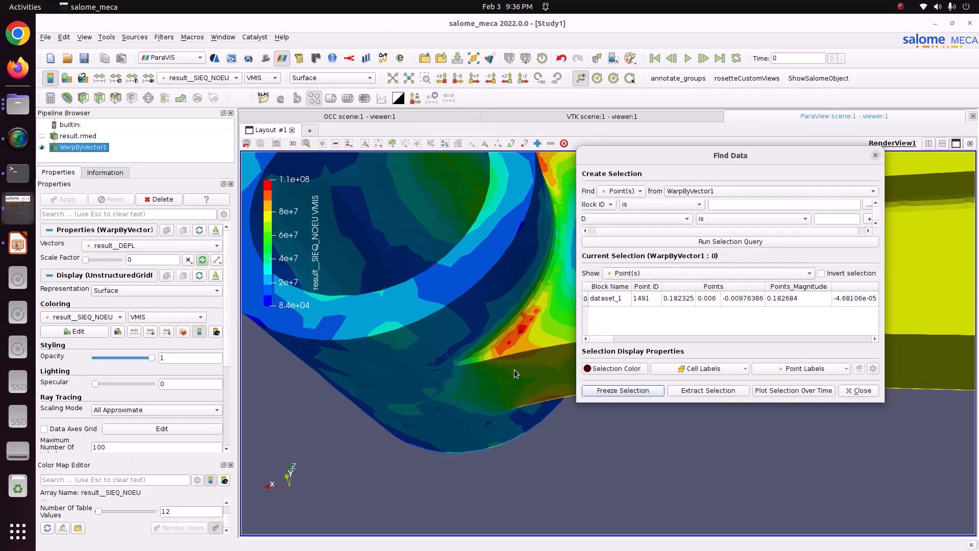
# Step: Set the selection color to red (#ff0000) and inspect the marked point around the small end
pyautogui.click(622, 368)
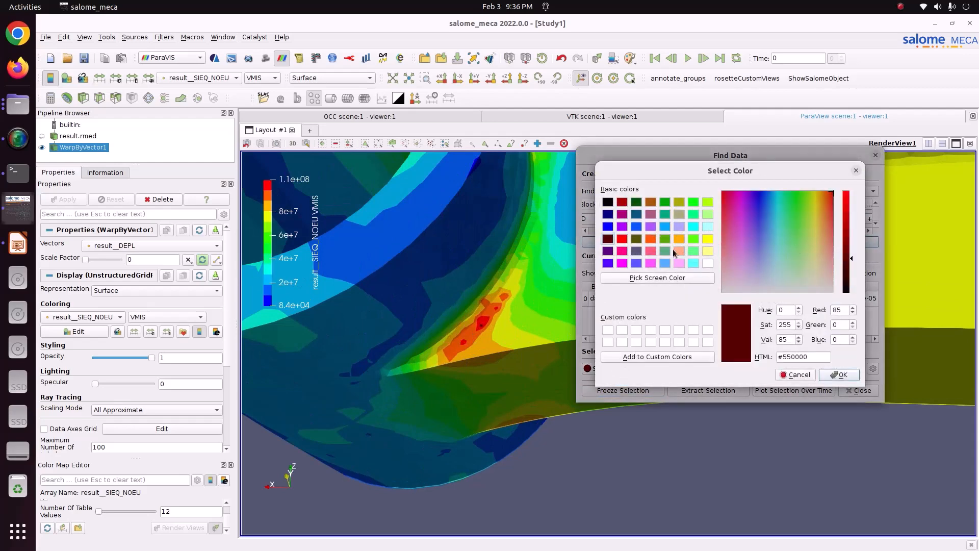
pyautogui.click(621, 238)
pyautogui.click(826, 378)
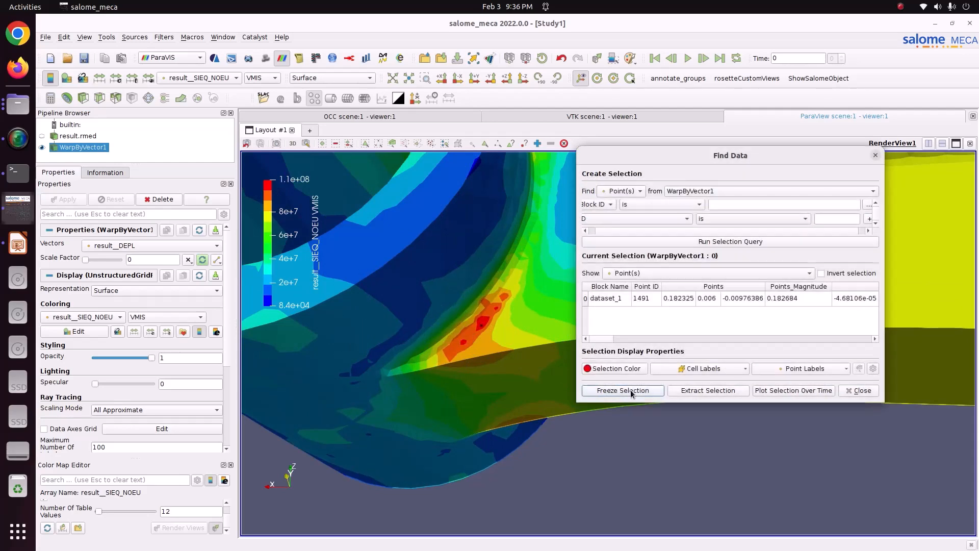
pyautogui.moveTo(568, 390); pyautogui.dragTo(495, 350)
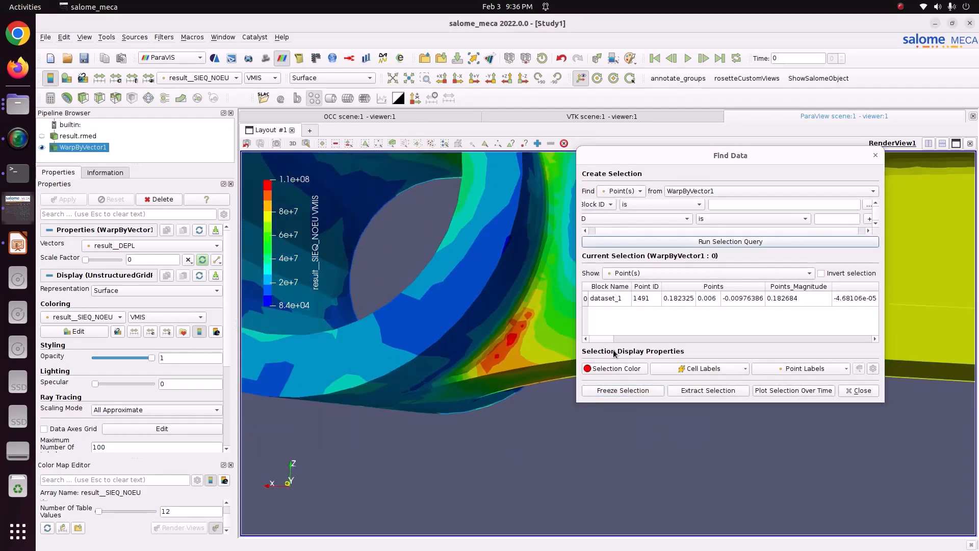
pyautogui.click(618, 368)
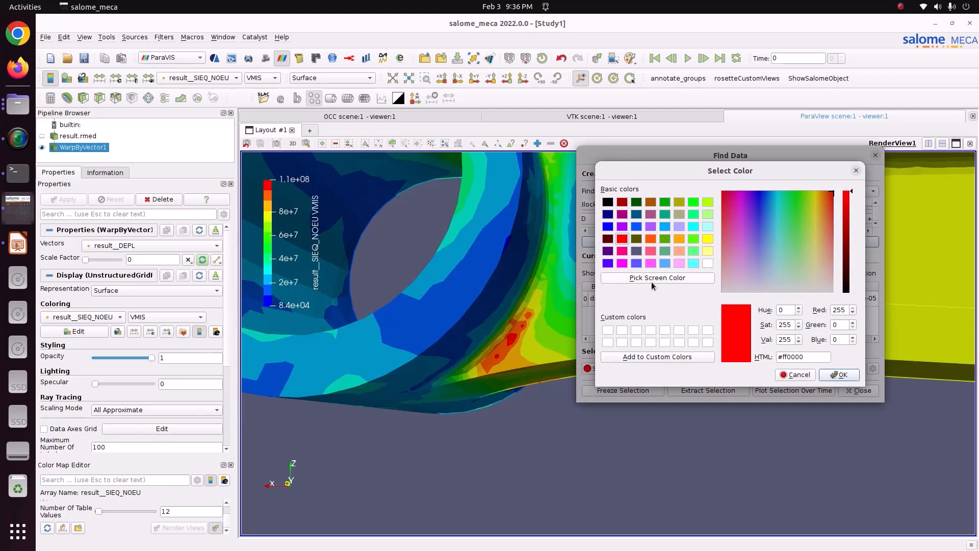
pyautogui.click(856, 170)
pyautogui.scroll(-4, 507, 354)
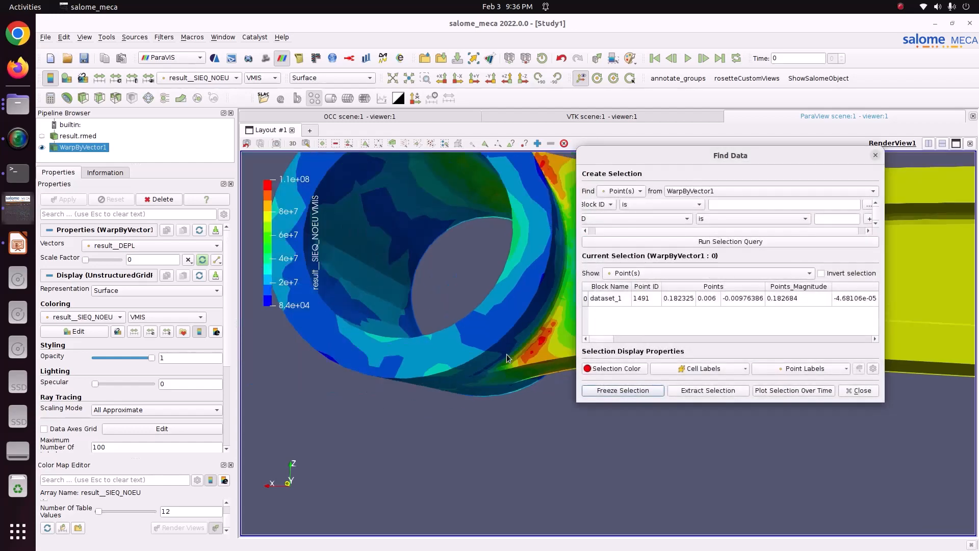
pyautogui.moveTo(529, 360); pyautogui.dragTo(446, 383, button='middle')
# Step: Set the point ID query condition to is min, close Find Data, and view the whole rod
pyautogui.click(760, 218)
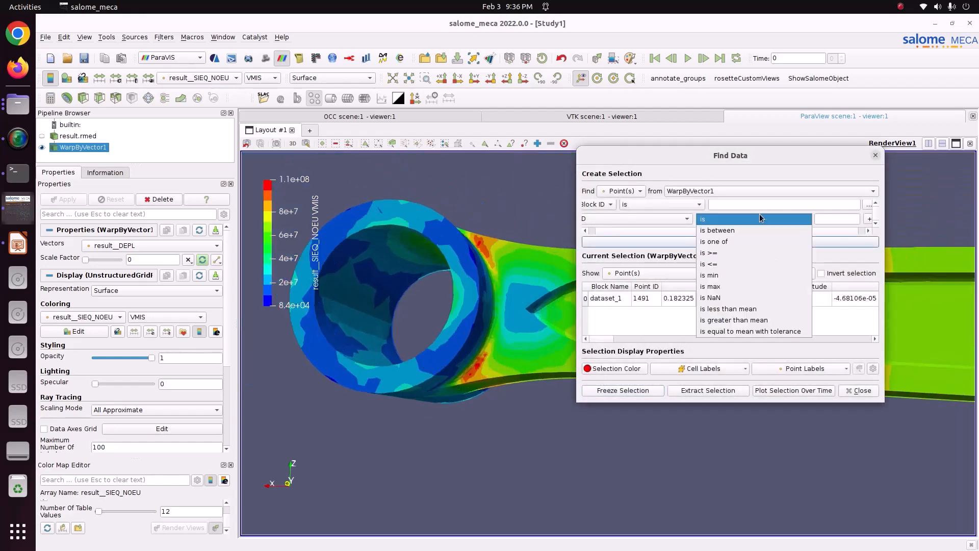
pyautogui.click(727, 275)
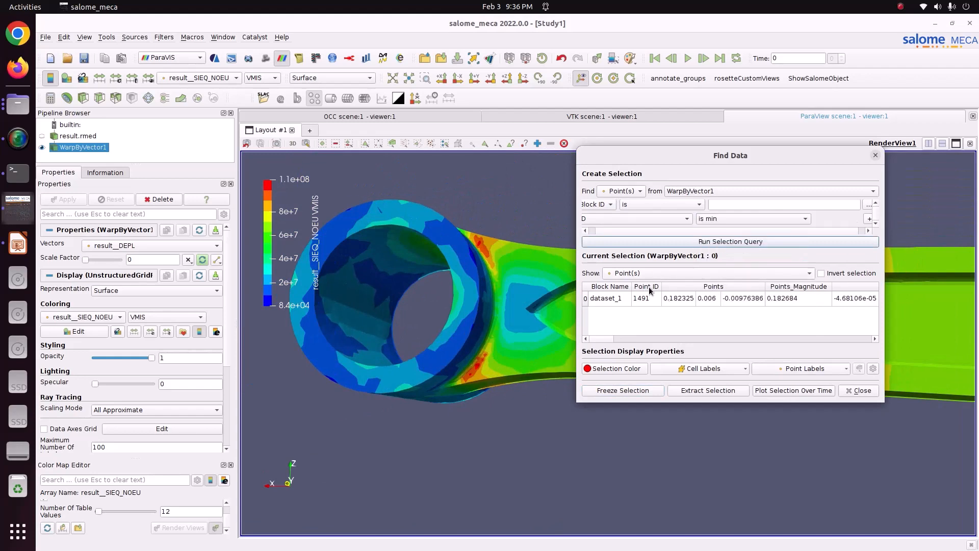
pyautogui.click(873, 156)
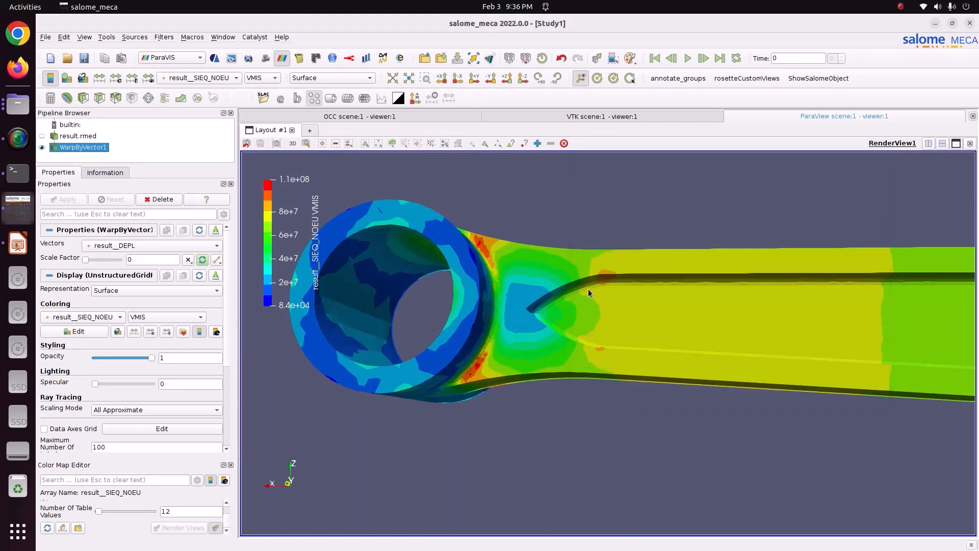
pyautogui.moveTo(588, 289); pyautogui.dragTo(512, 308)
pyautogui.scroll(-3, 565, 345)
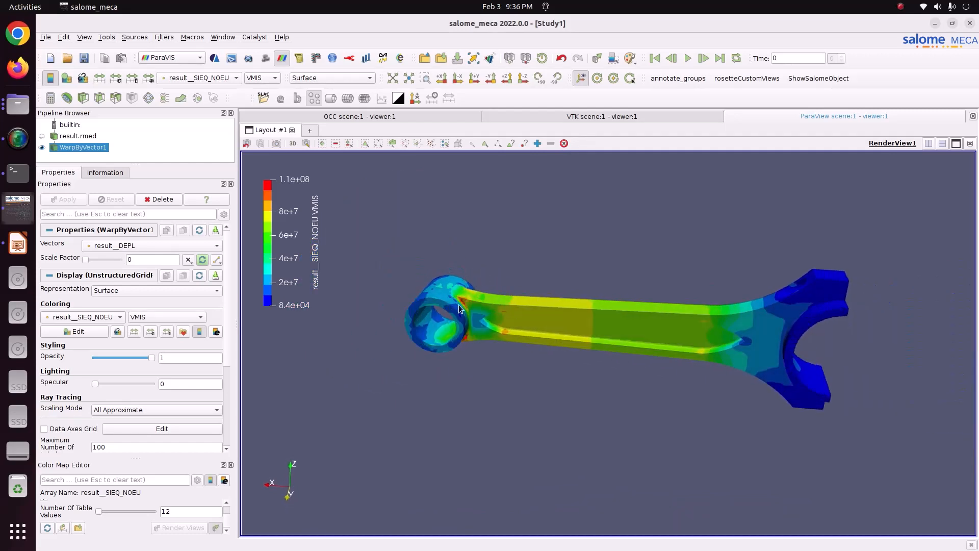